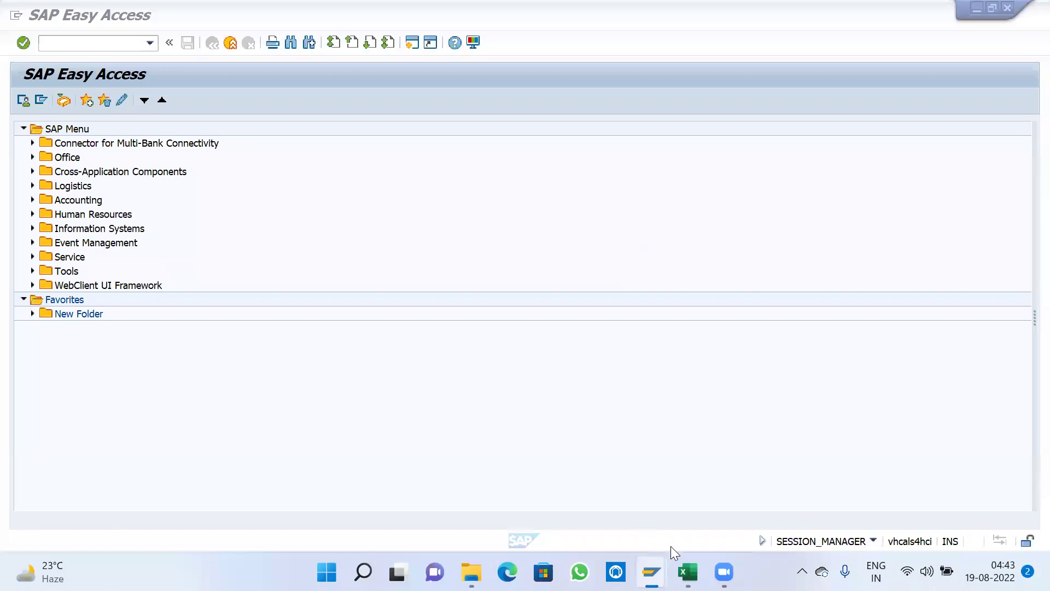
Step: Enter step number 8 in D25 and transaction code KSPP in E25 of the Excel list
left_click(688, 572)
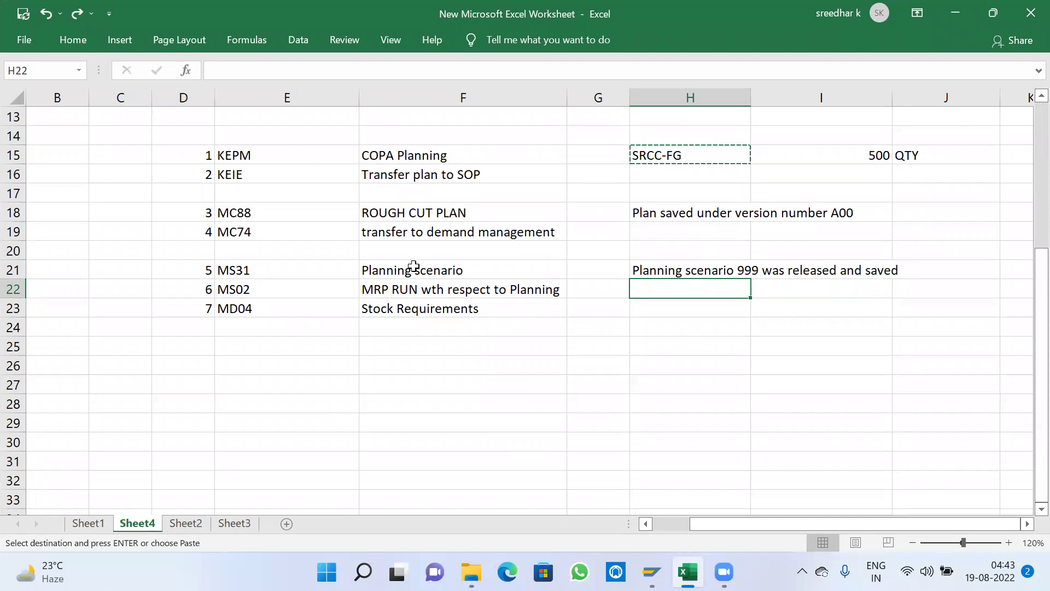
key("Escape")
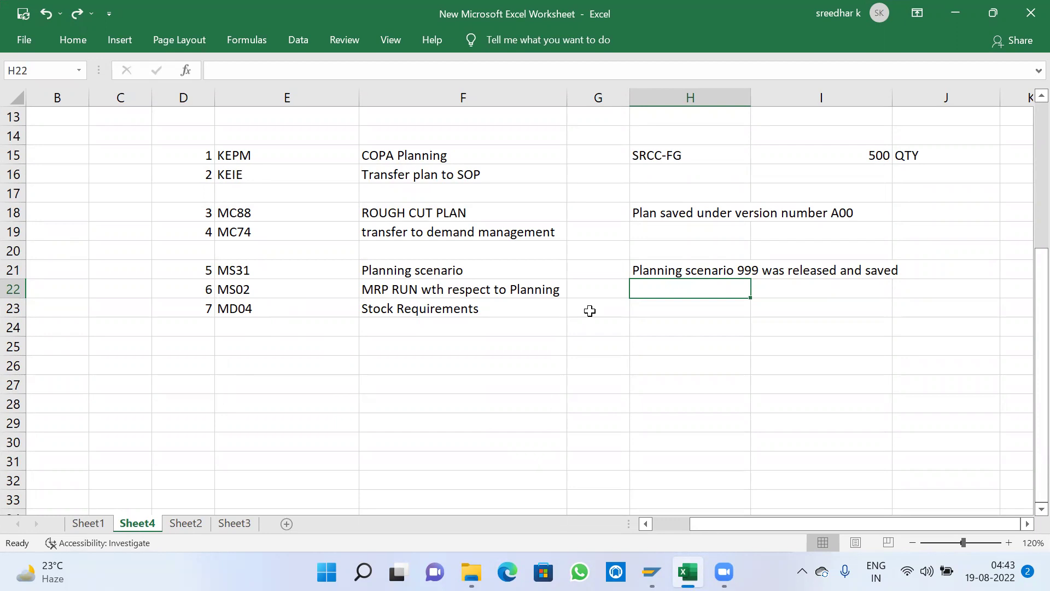
left_click(731, 267)
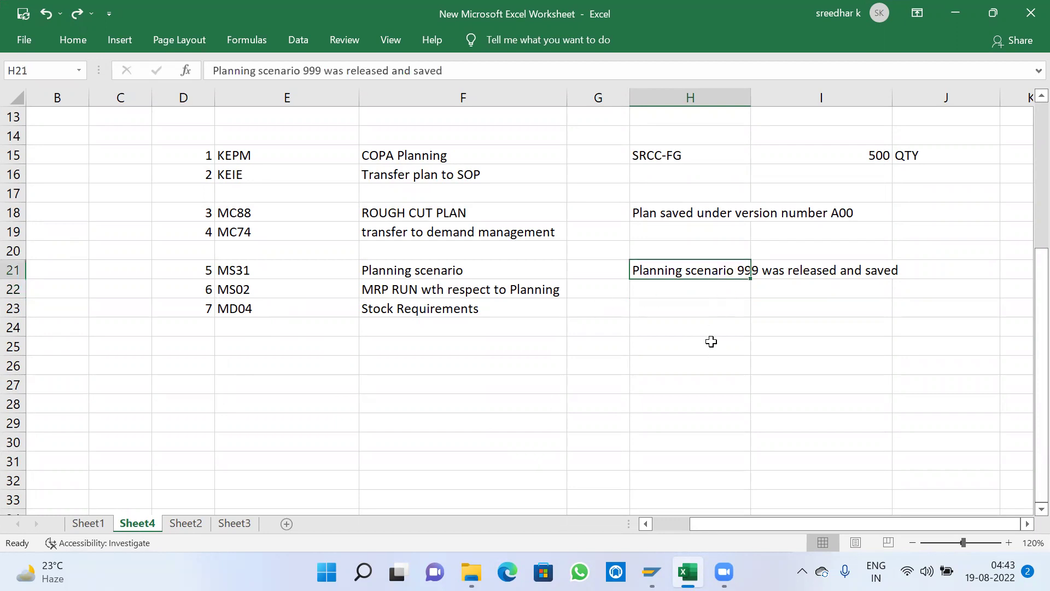
left_click(209, 345)
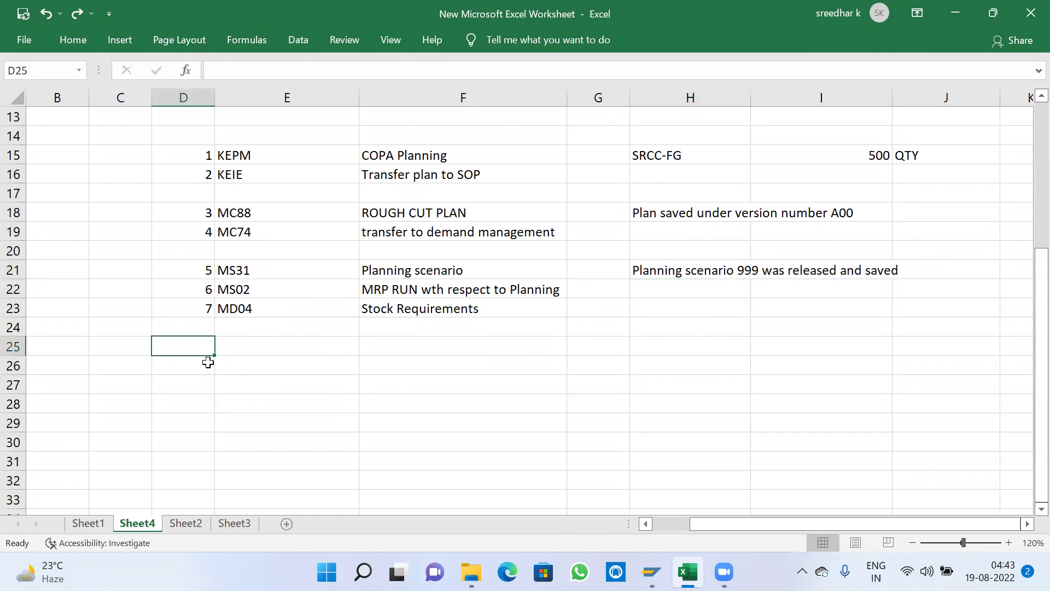
type("8")
key("Tab")
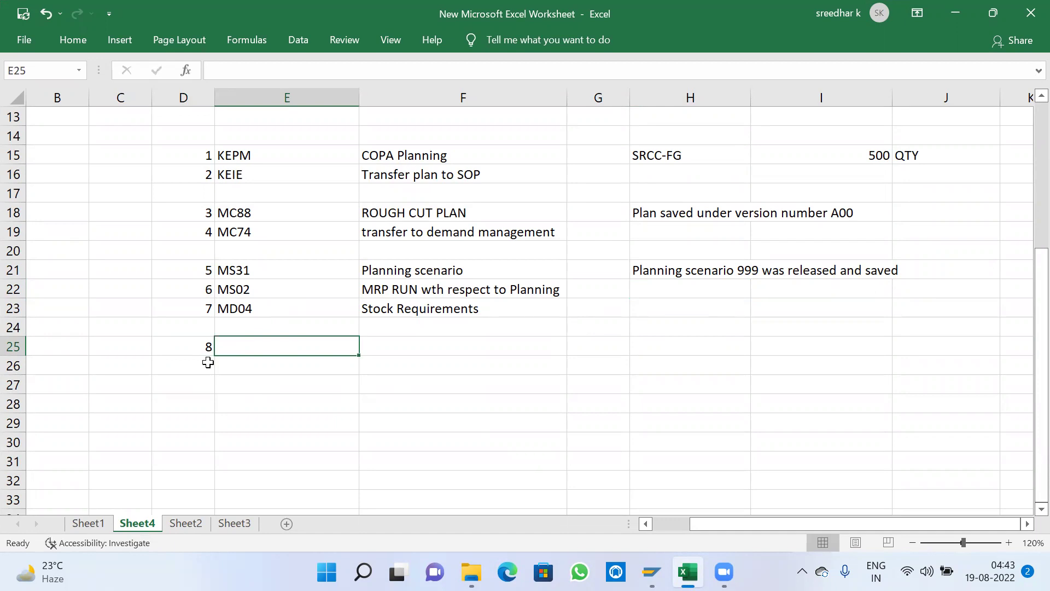
type("KS")
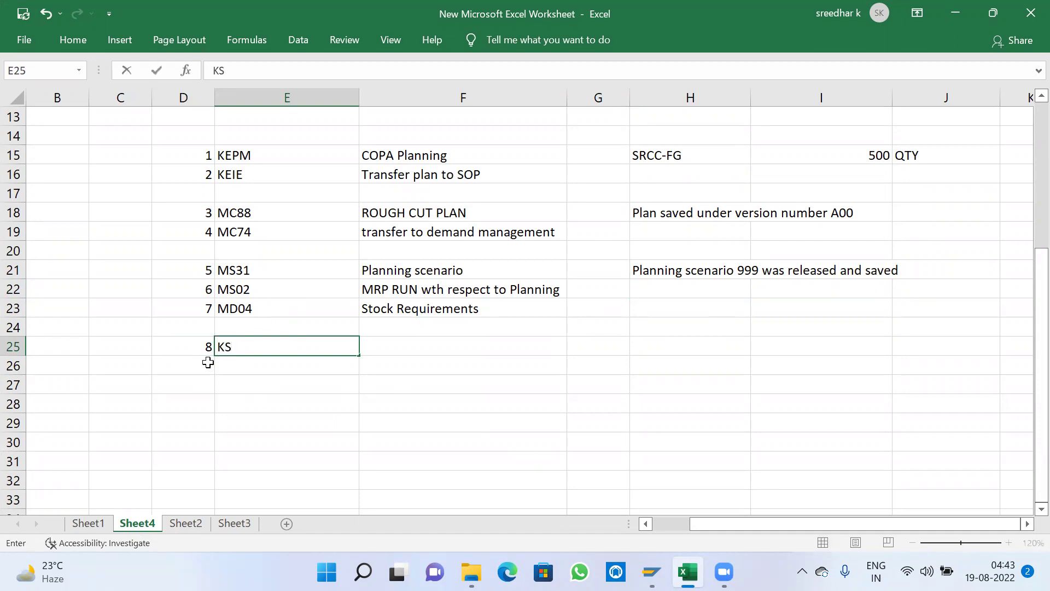
type("PP")
key("Tab")
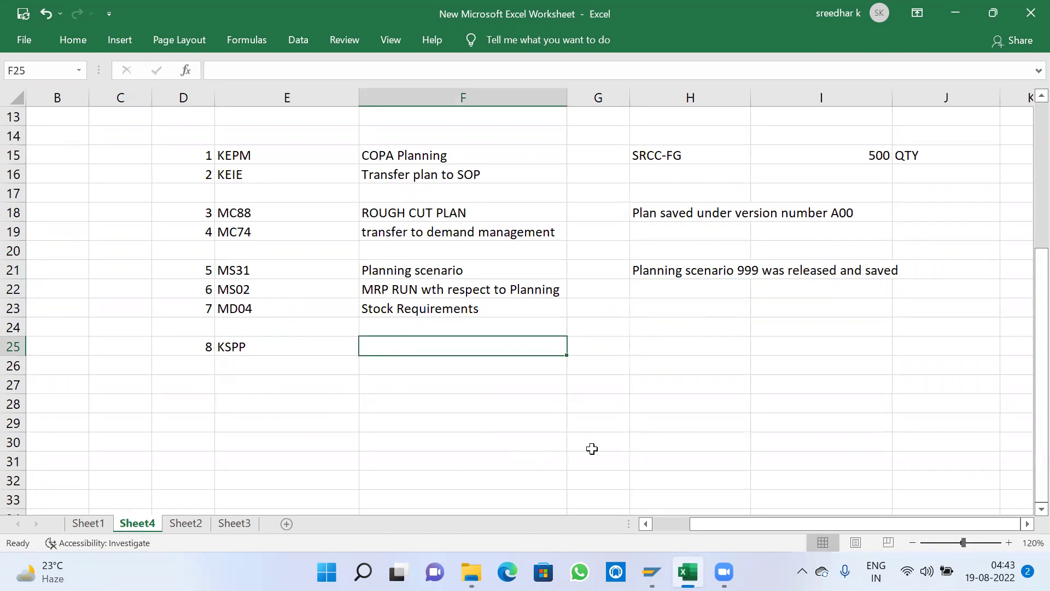
Step: Run transaction KSPP in SAP for plant SRCP, version 0, periods 8–12 of 2022
mouse_move(651, 571)
left_click(697, 481)
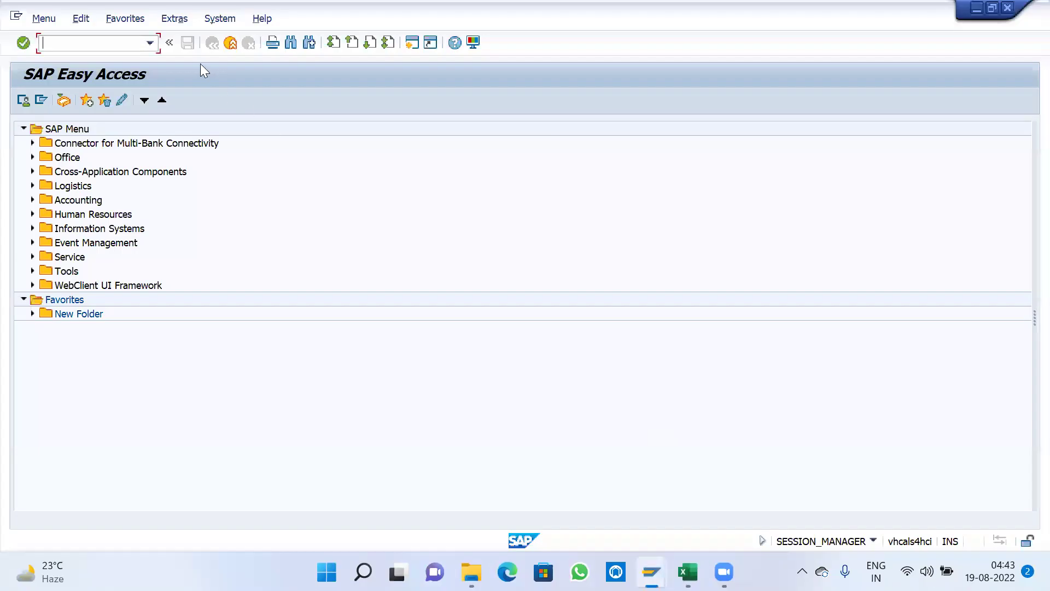
type("KSPP")
key("Return")
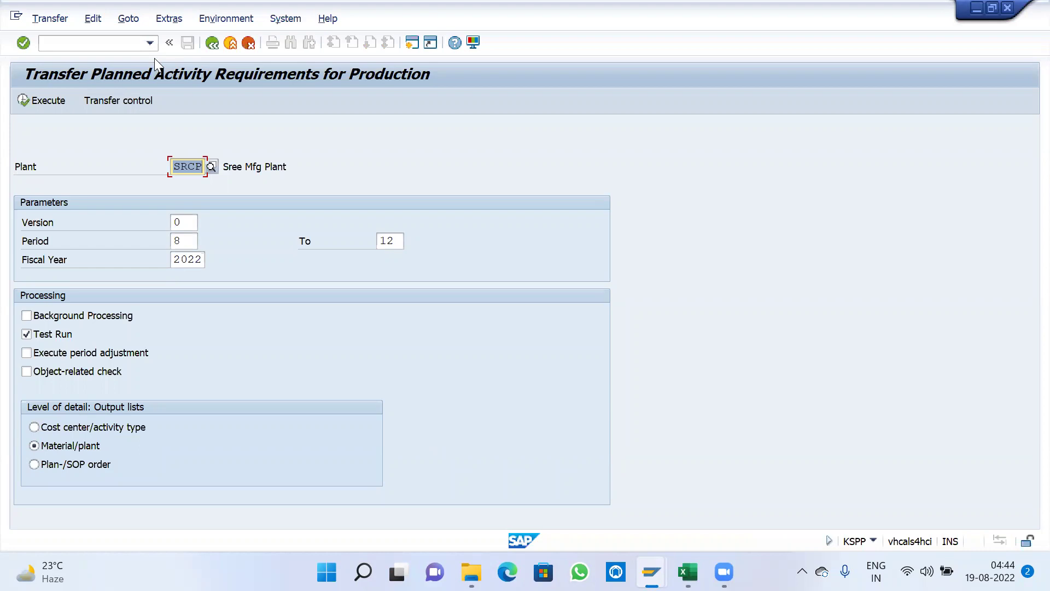
Step: Review the MRP and KSPP entries in rows 21–25 of the Excel list
key("alt+Tab")
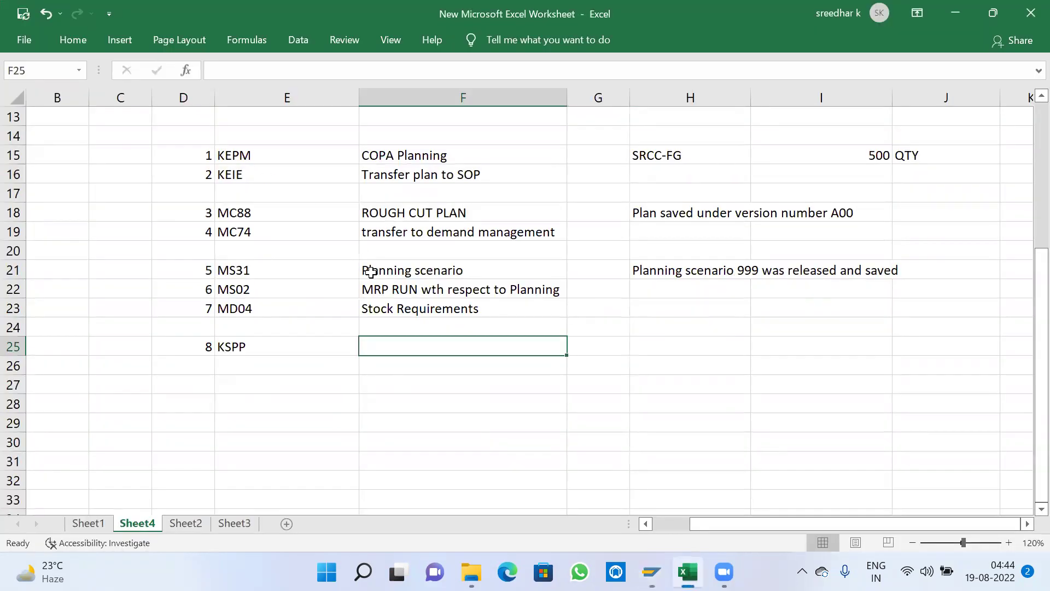
left_click_drag(432, 273, 434, 307)
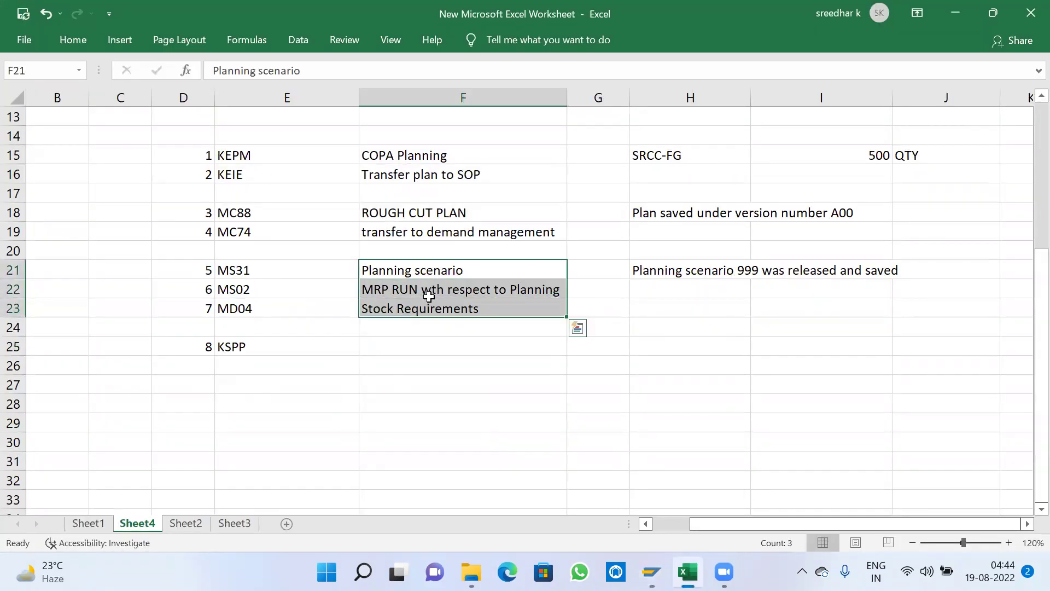
left_click(432, 295)
left_click(266, 291)
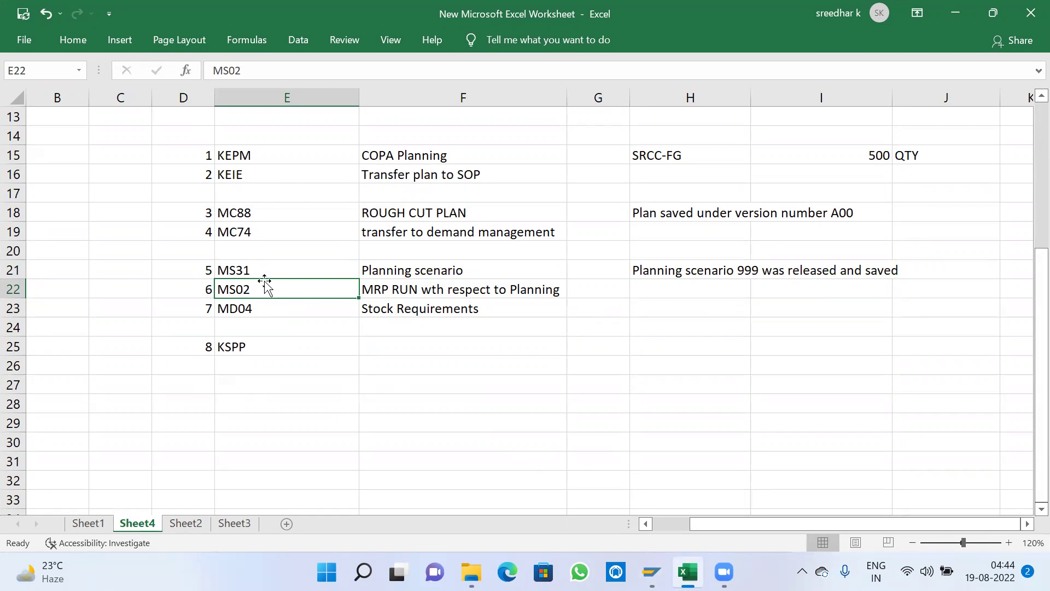
left_click(252, 348)
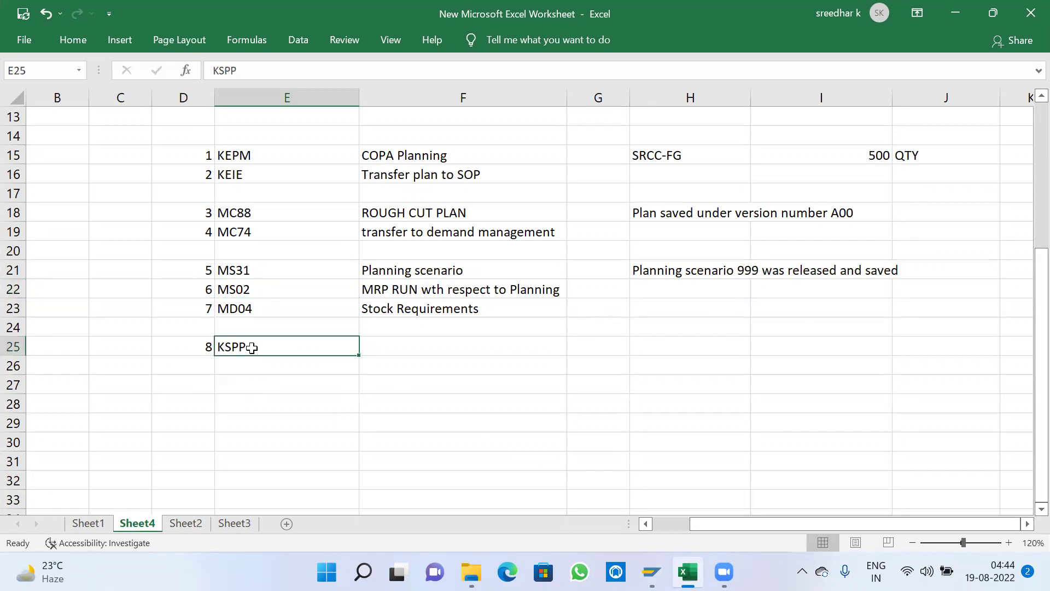
key("alt+Tab")
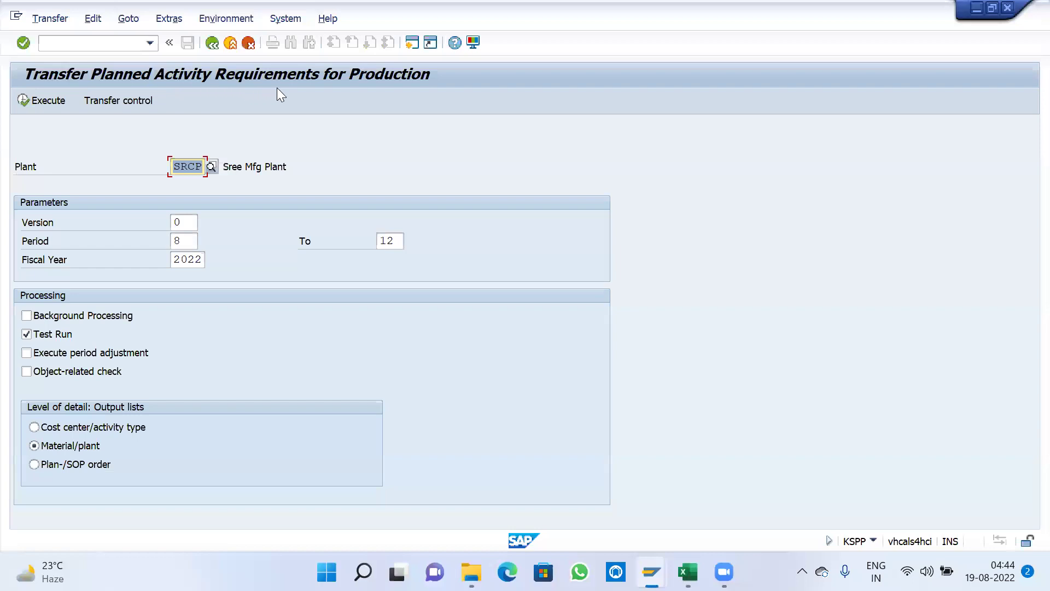
key("alt+Tab")
Step: Start typing the KSPP 'TRANSFER PLANNED AC…' description in F25, fixing typos
left_click(389, 343)
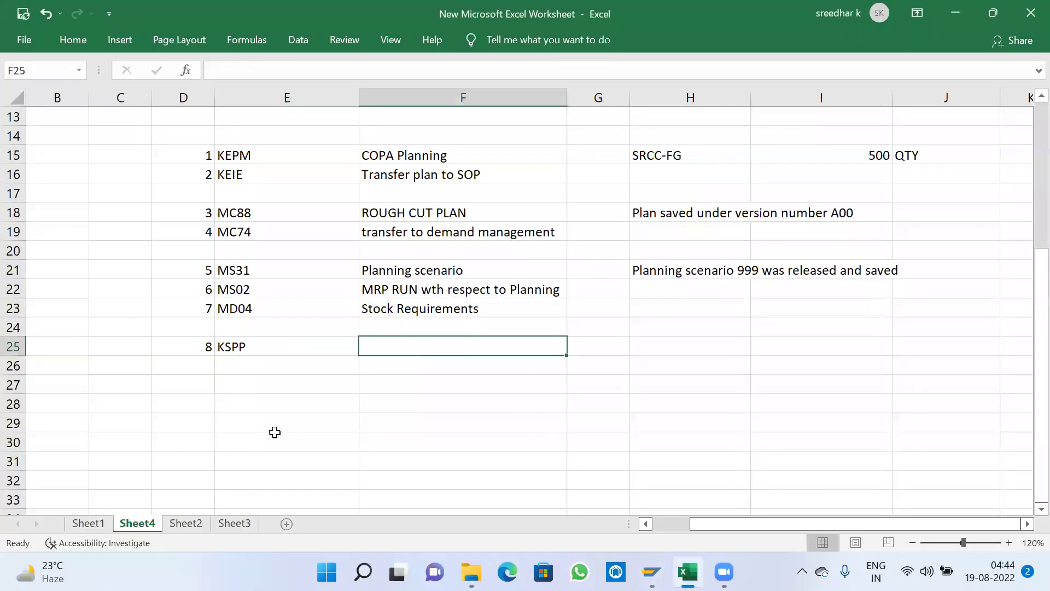
type("TRAN")
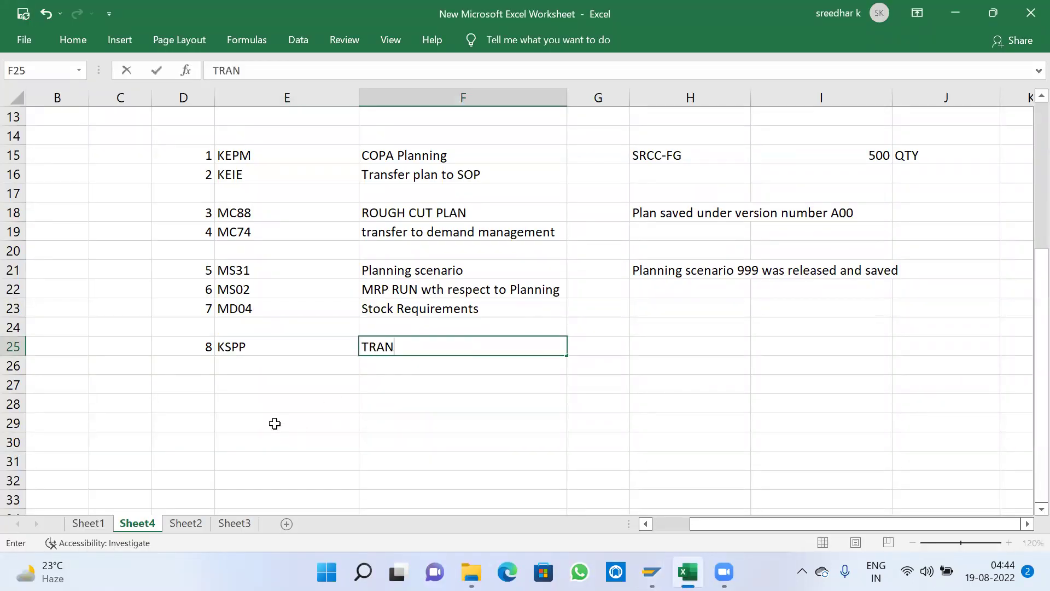
type("SFER PLLNED AC")
key("BackSpace")
key("BackSpace")
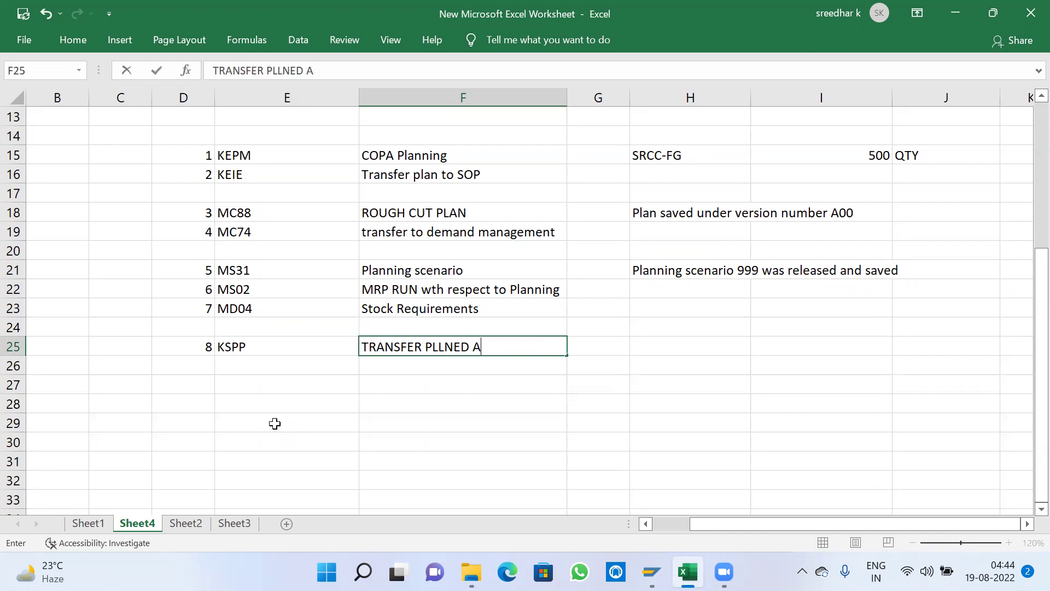
type("RW")
key("BackSpace")
key("BackSpace")
key("alt+Tab")
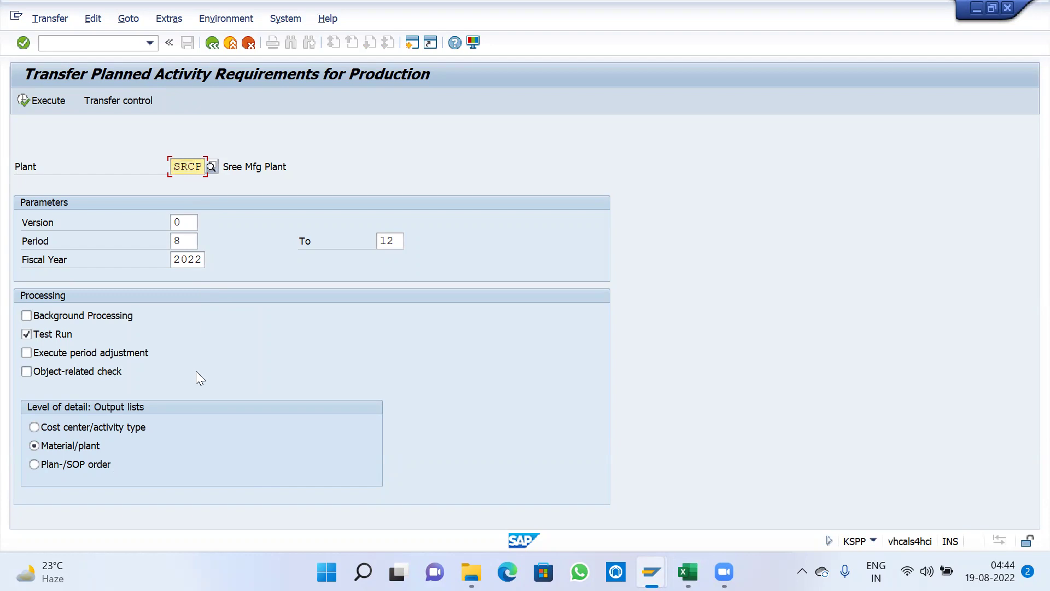
Step: Clear Test Run and show the transfer control table of version 0 entries
left_click(26, 334)
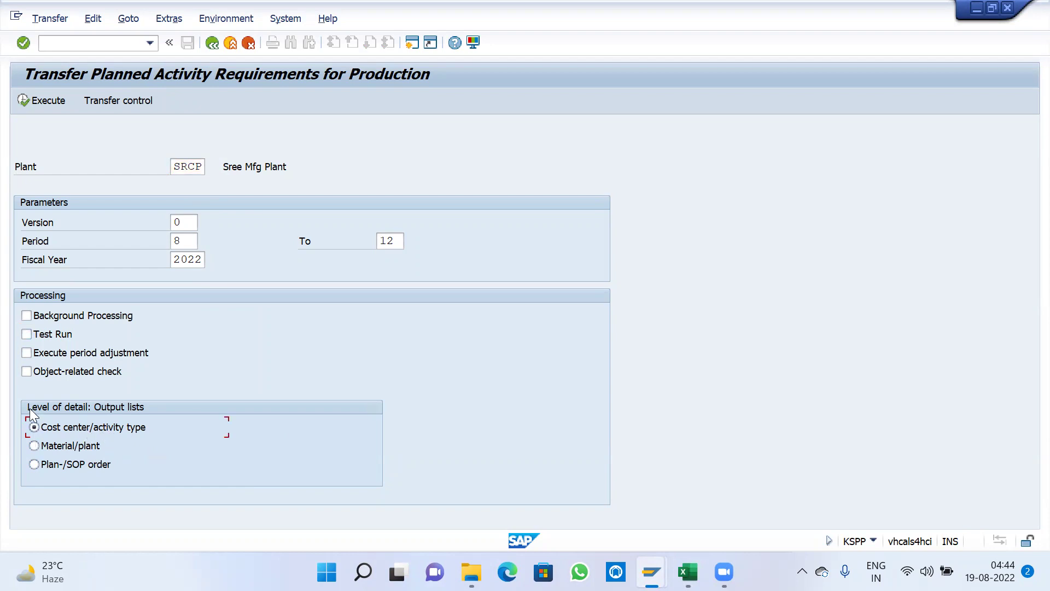
left_click(111, 100)
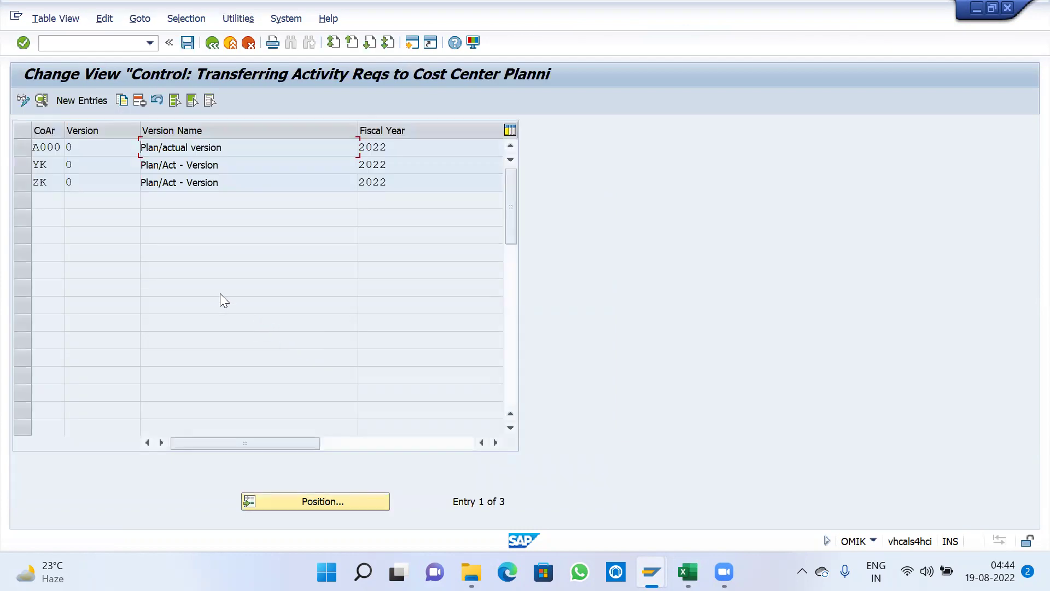
Step: Create a new transfer control entry for CO area SRCC, version 0, fiscal year 2022
left_click(91, 104)
type("SR")
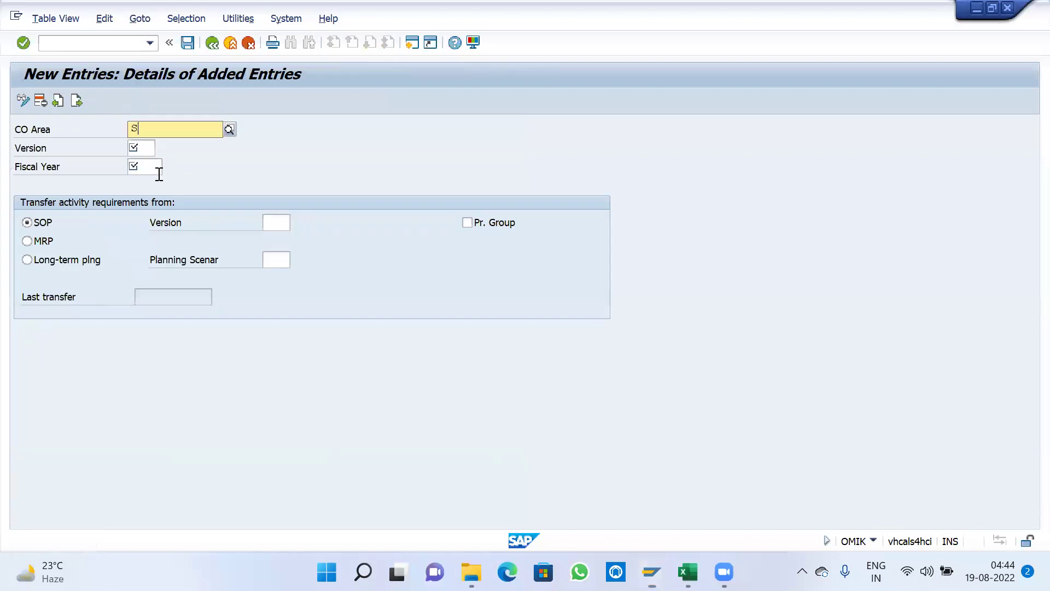
left_click(168, 162)
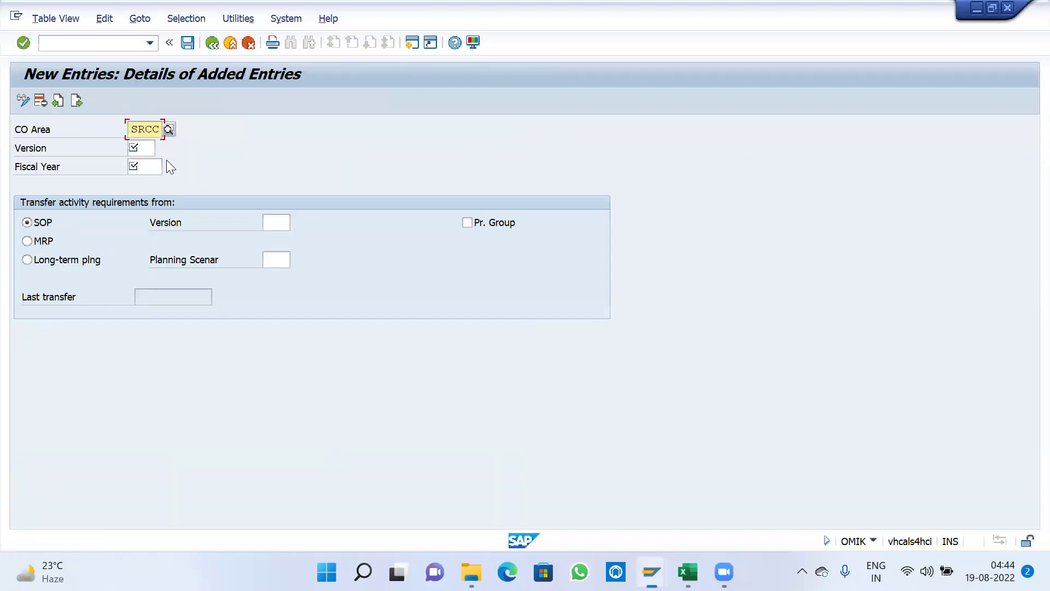
type("0")
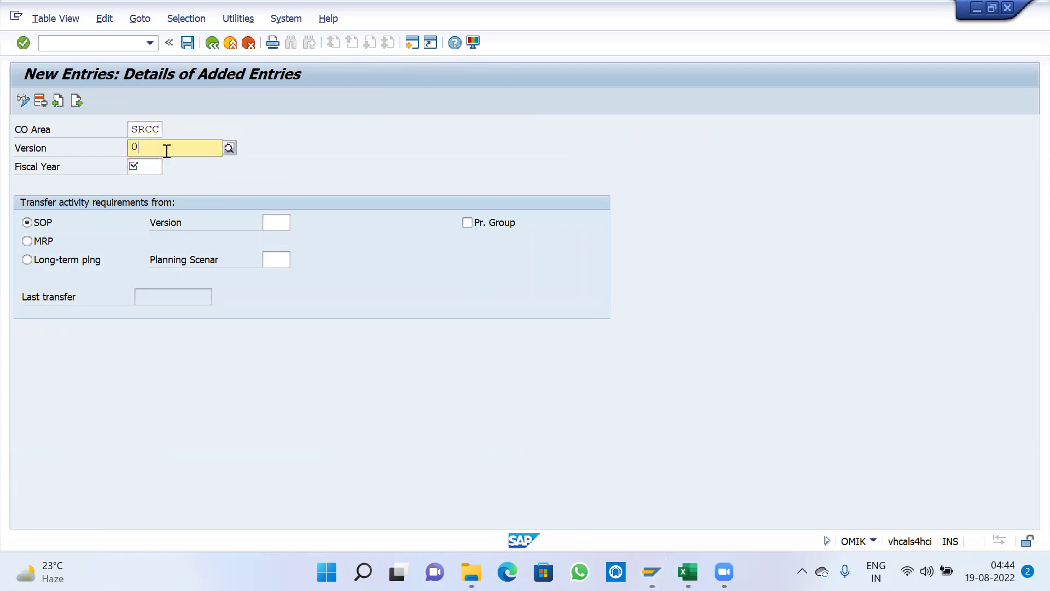
key("Tab")
type("20")
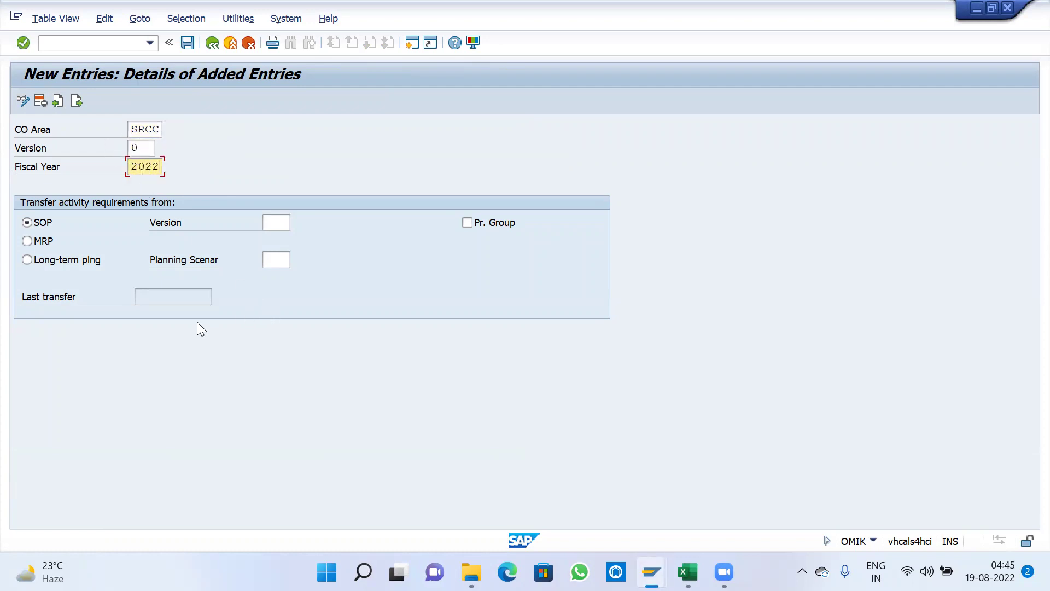
Step: Source requirements from long-term planning scenario 999 and save under a customizing request
left_click(51, 262)
left_click(274, 259)
left_click(296, 261)
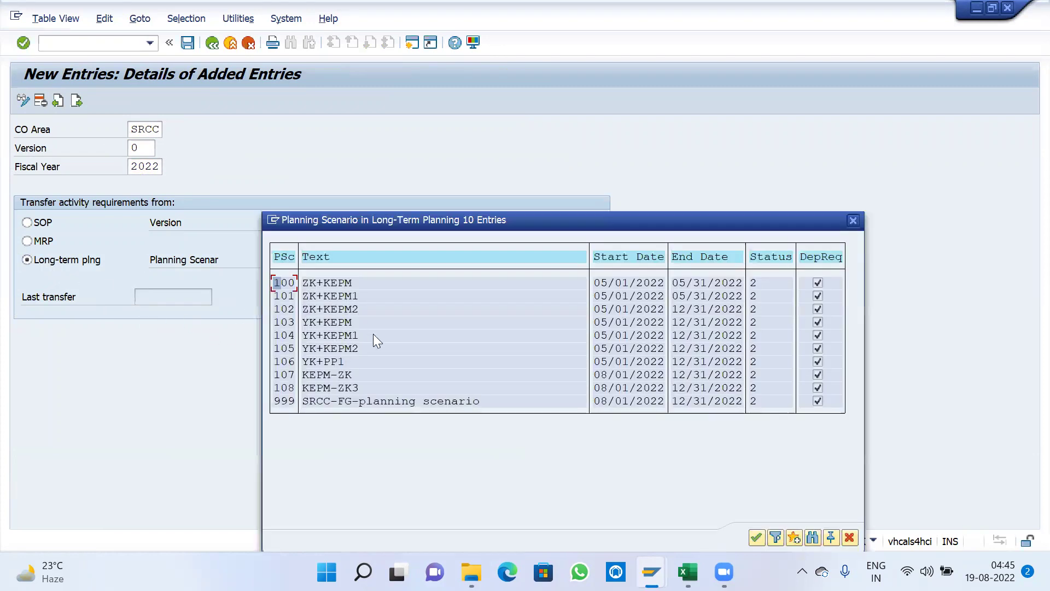
left_click_drag(280, 405, 472, 412)
left_click(404, 406)
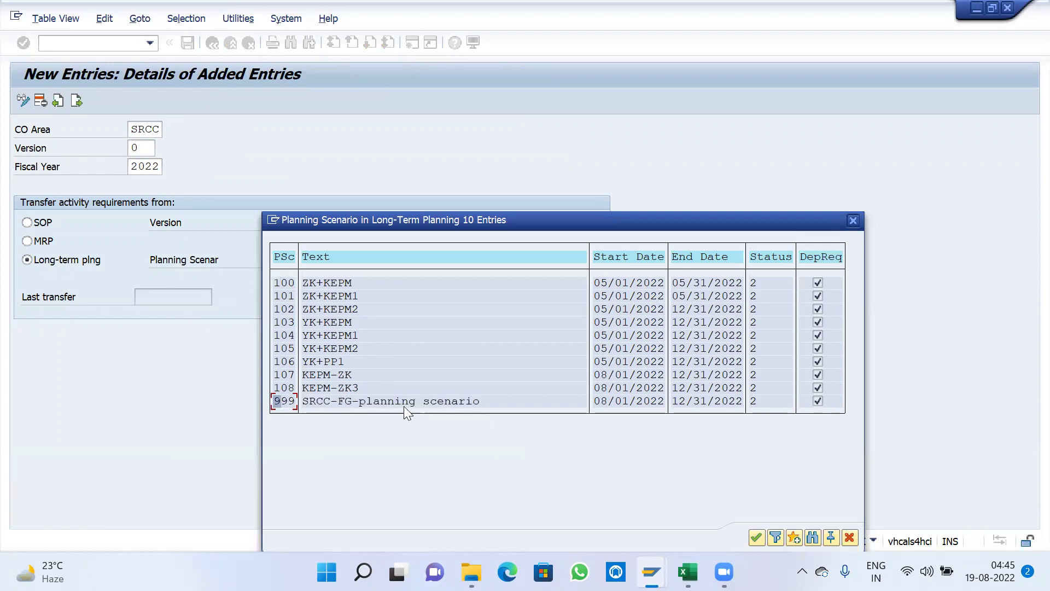
double_click(285, 404)
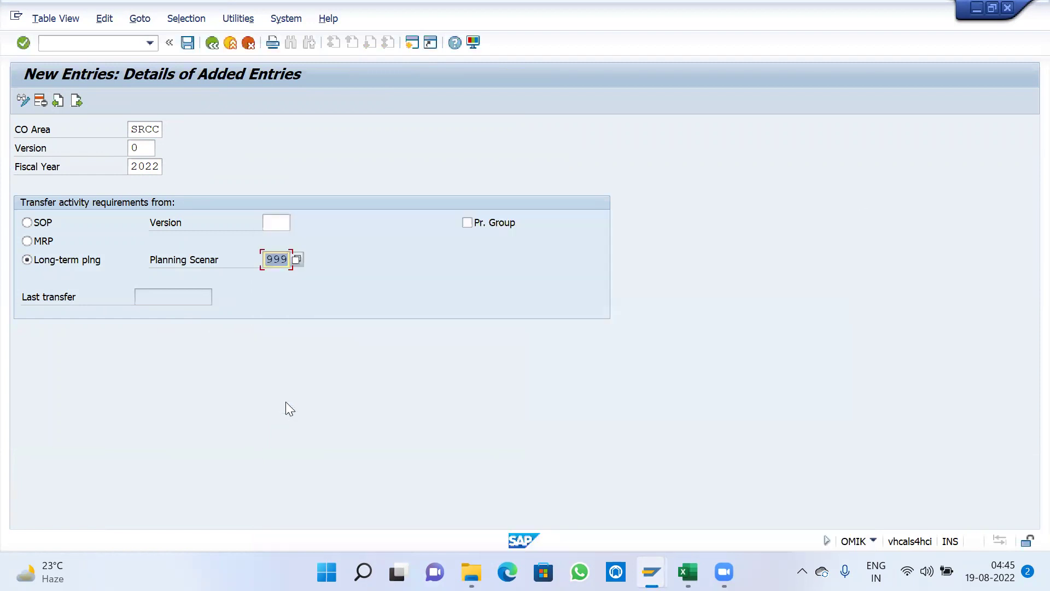
left_click(190, 46)
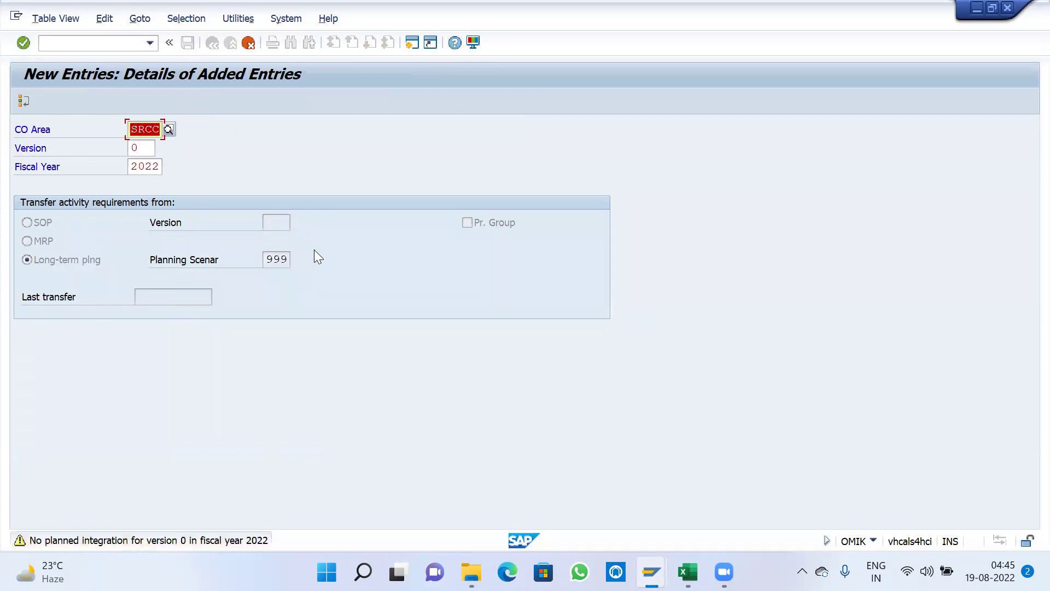
key("Return")
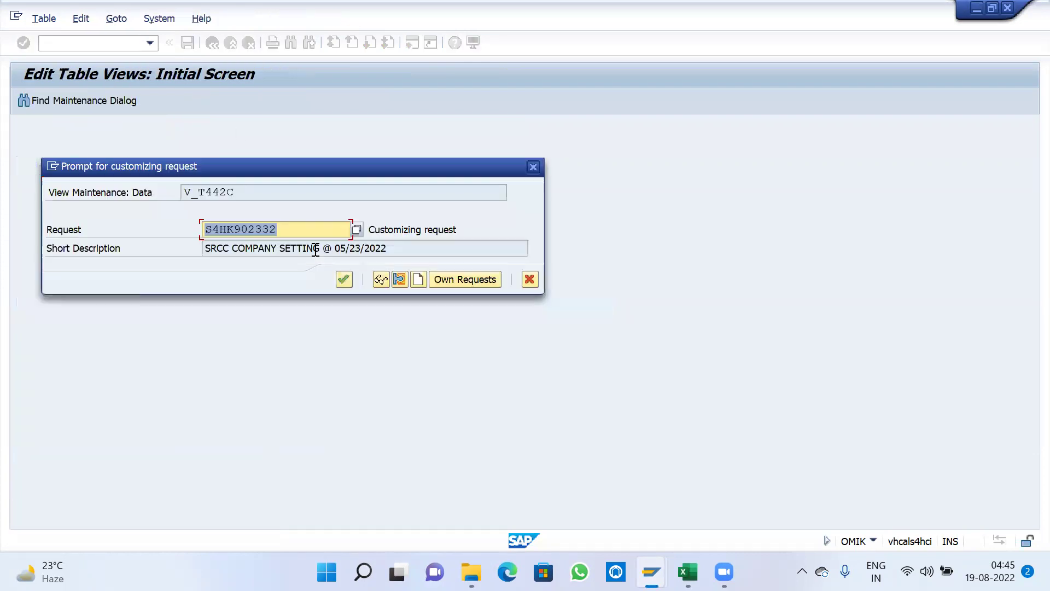
left_click(343, 280)
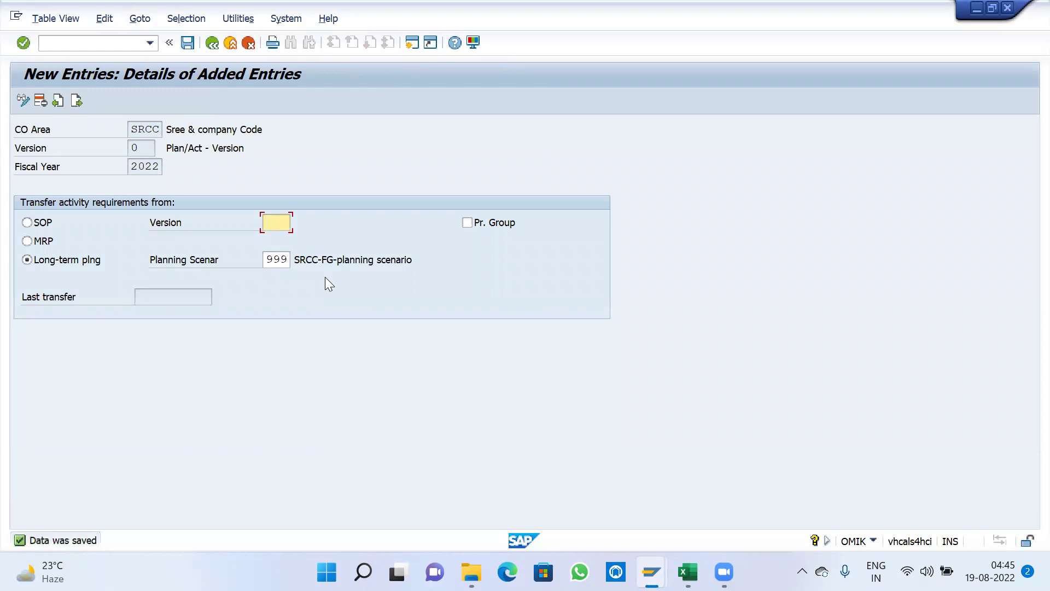
left_click(212, 42)
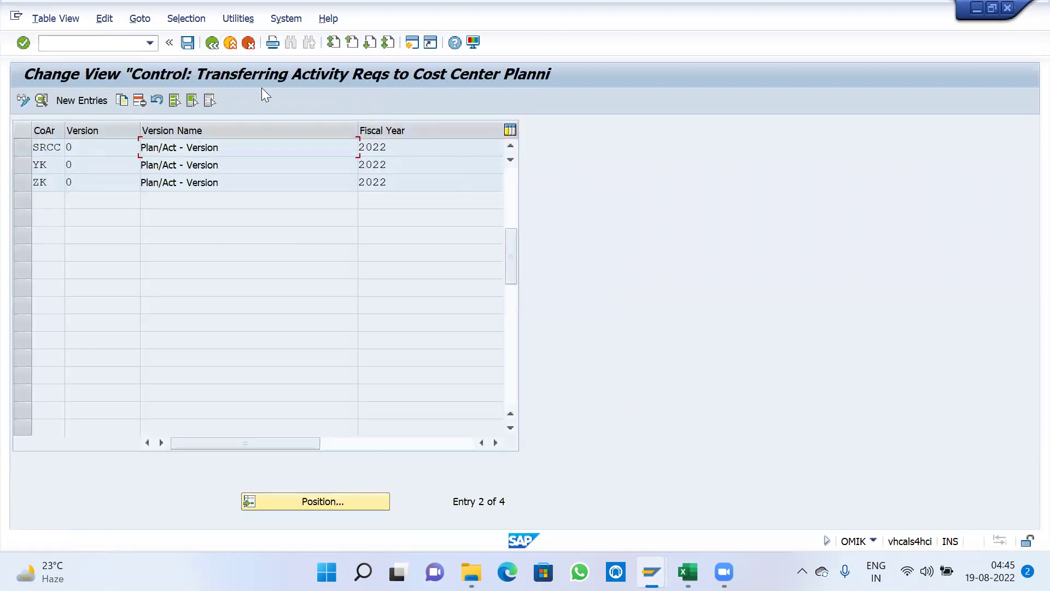
Step: Switch the KSPP screen for plant SRCP to flexible transfer mode
left_click(212, 42)
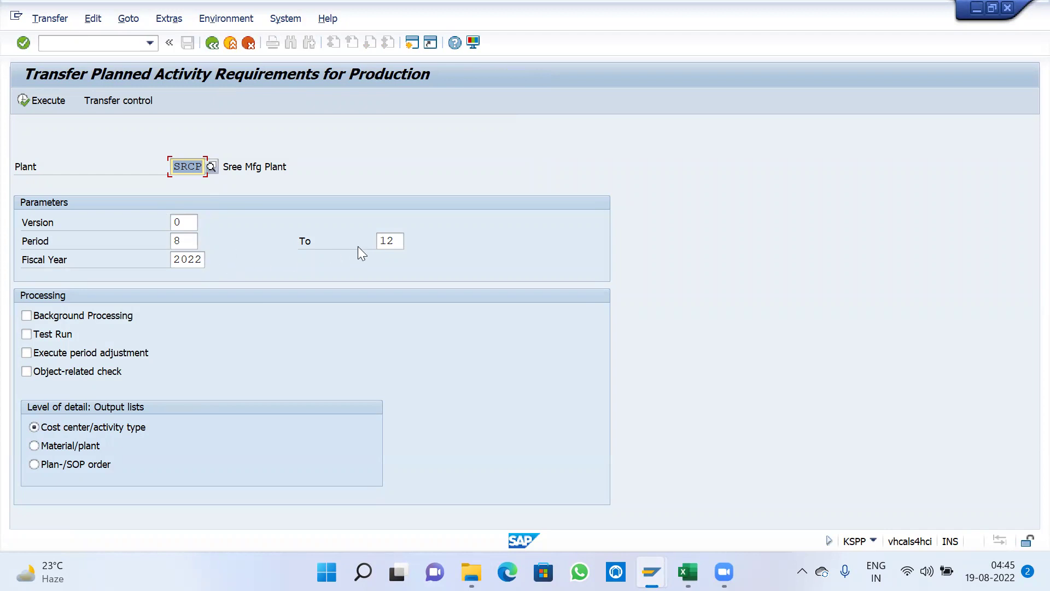
left_click(184, 225)
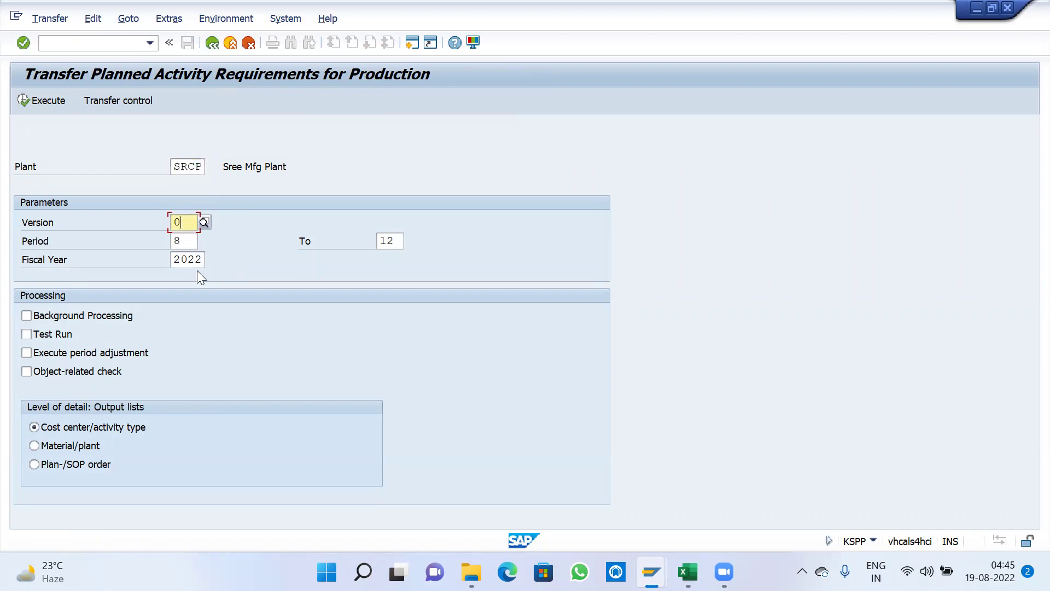
left_click(223, 20)
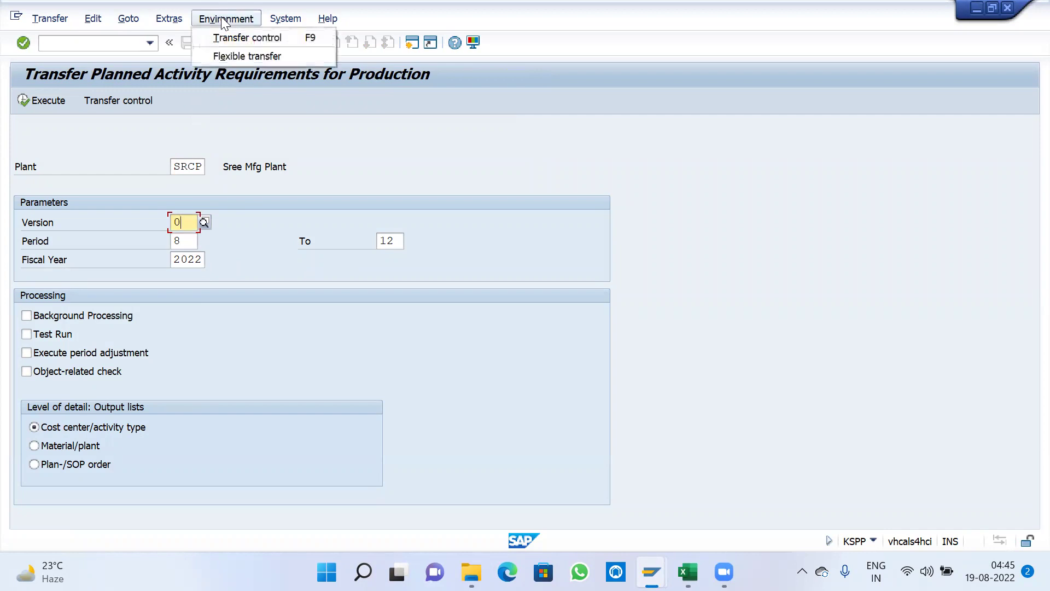
left_click(247, 56)
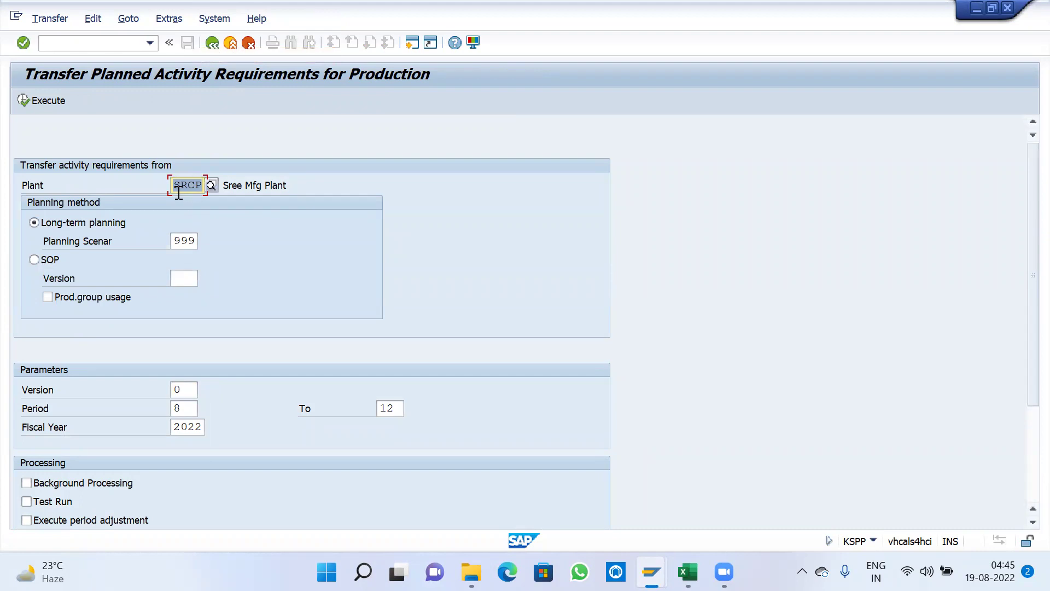
Step: Execute the KSPP transfer for plant SRCP as a test run, finishing without errors
scroll(413, 321, "down", 3)
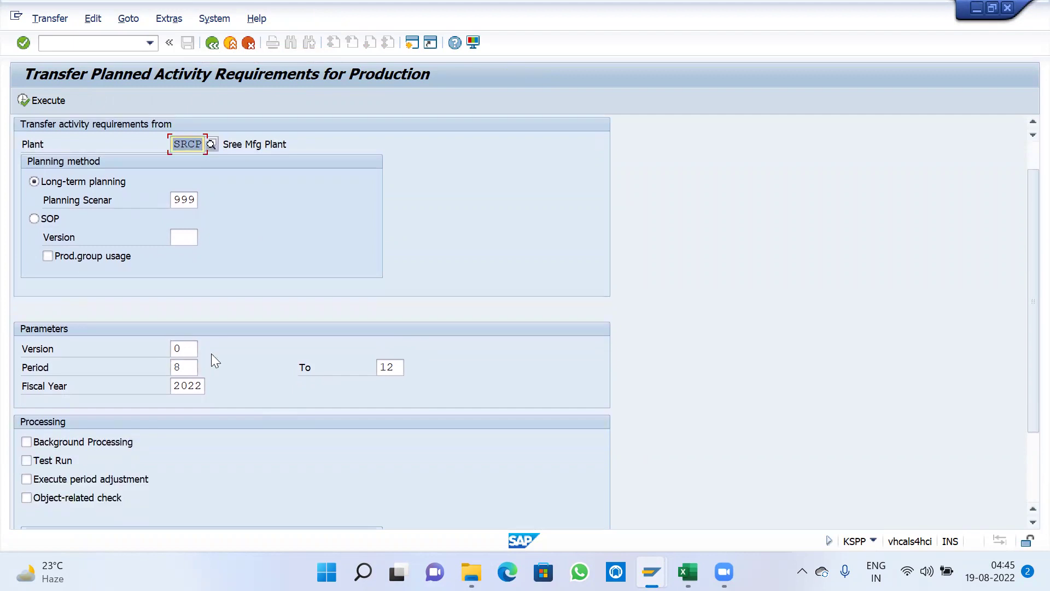
scroll(136, 462, "down", 1)
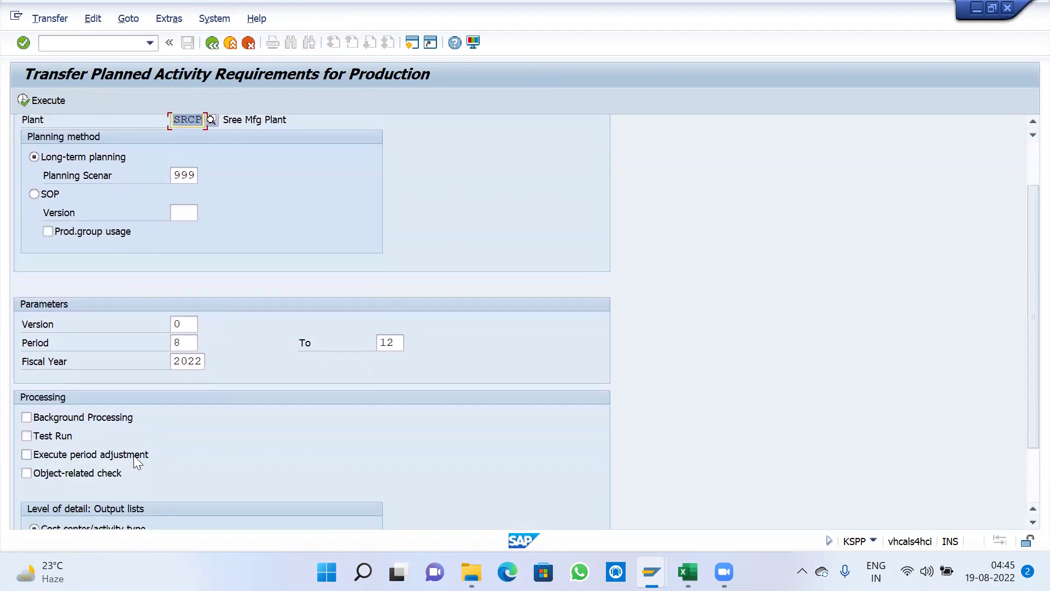
scroll(135, 461, "down", 3)
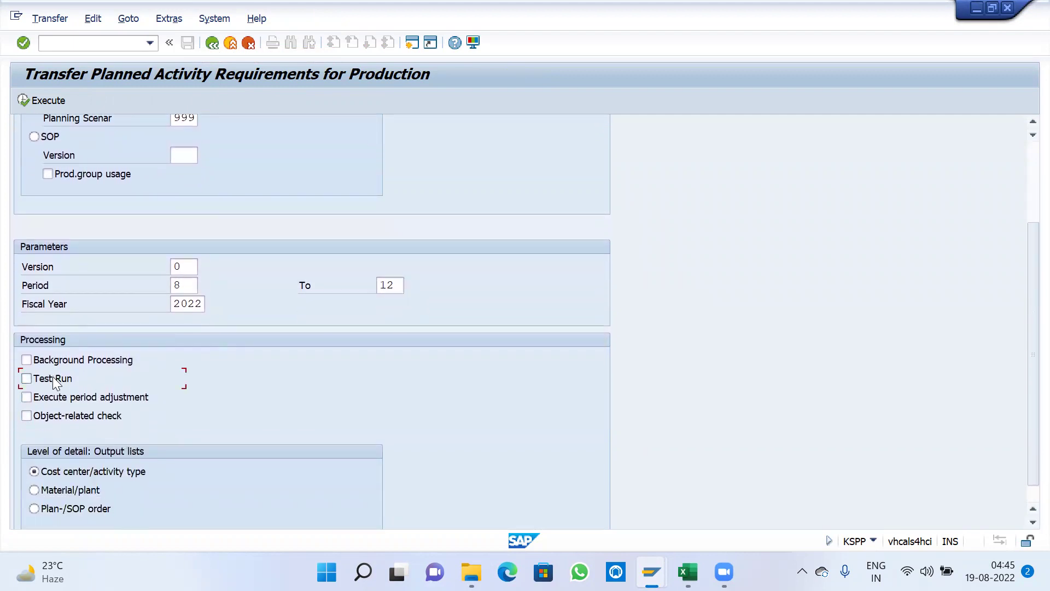
left_click(41, 100)
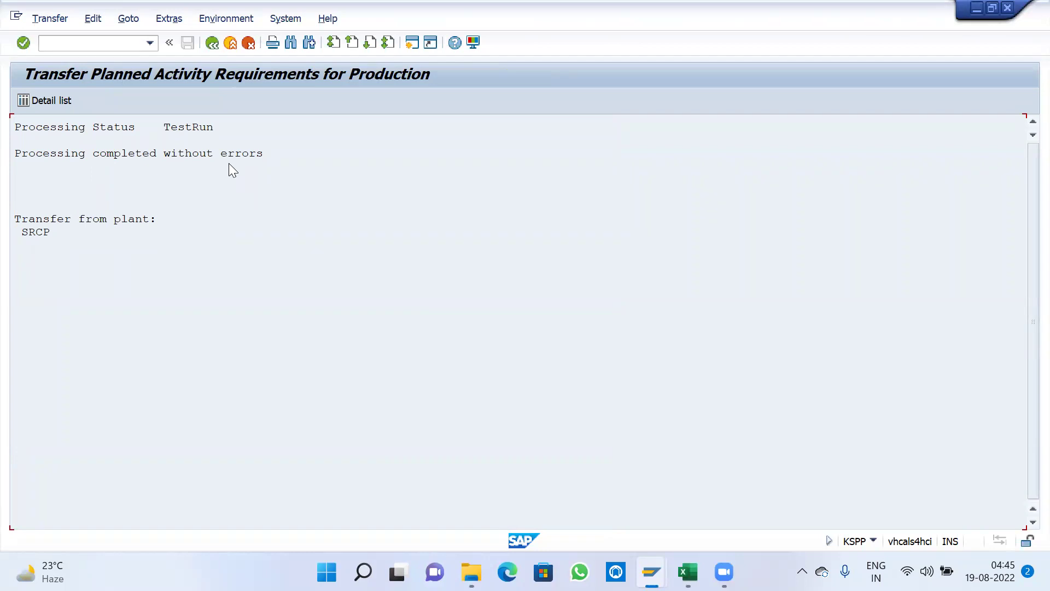
Step: Open the detail list of SRCC1 scheduled quantities for DESEL, LAB, MACH and POWER
left_click(58, 99)
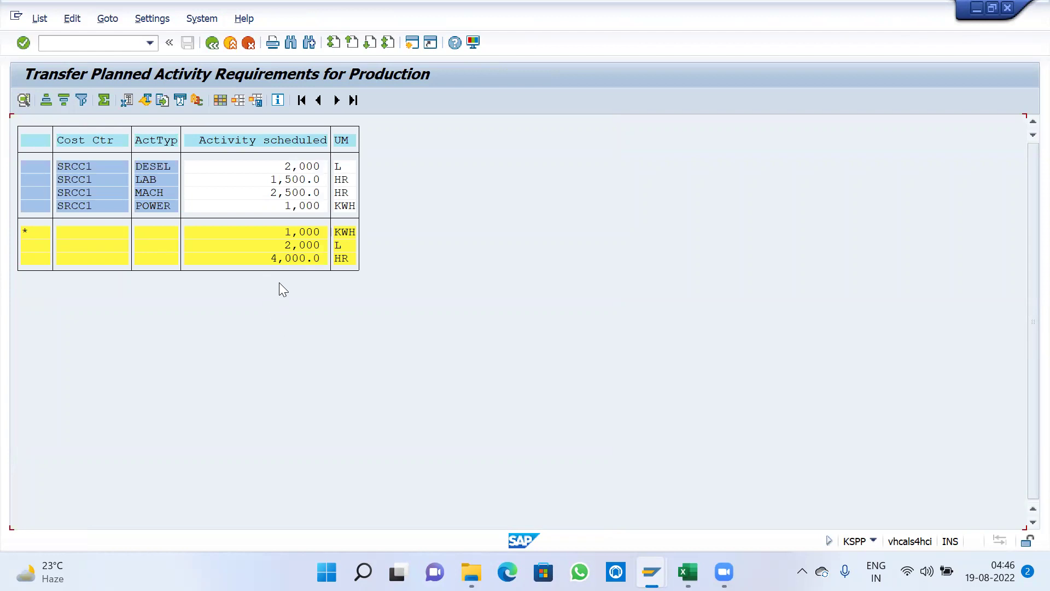
Step: In a new session, run KP27 for SRCC1 and clear the DESEL activity type
left_click(413, 44)
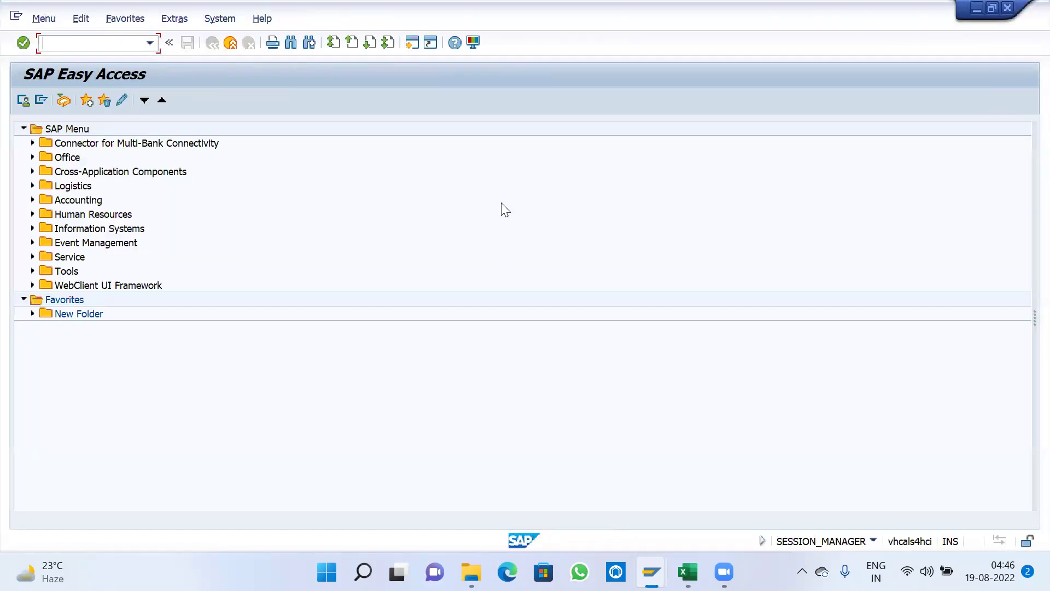
type("KP27")
key("Return")
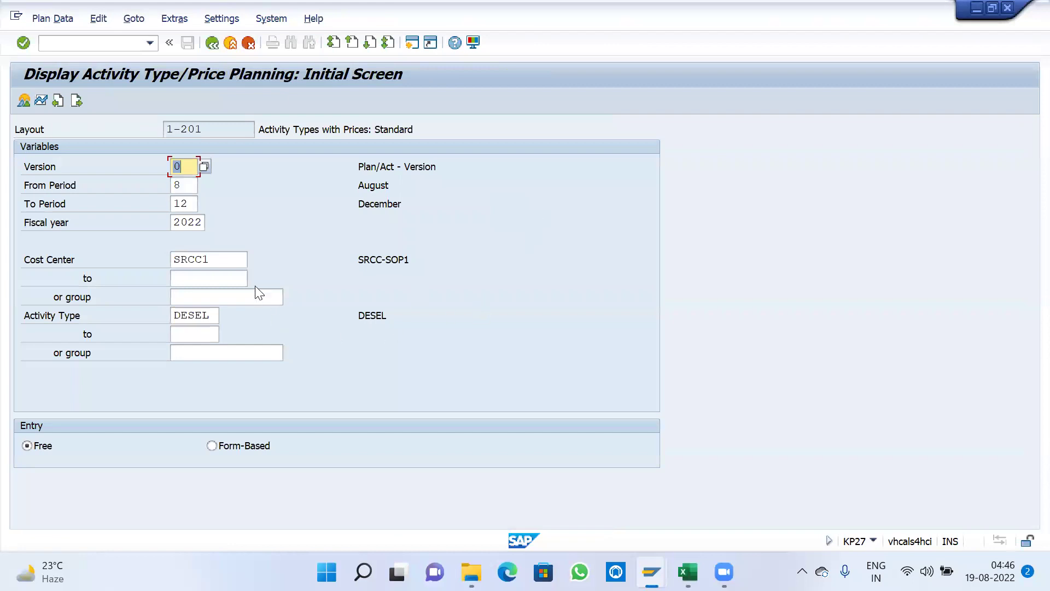
key("Tab")
key("Tab")
key("Tab")
key("Tab")
key("Tab")
key("Tab")
key("Tab")
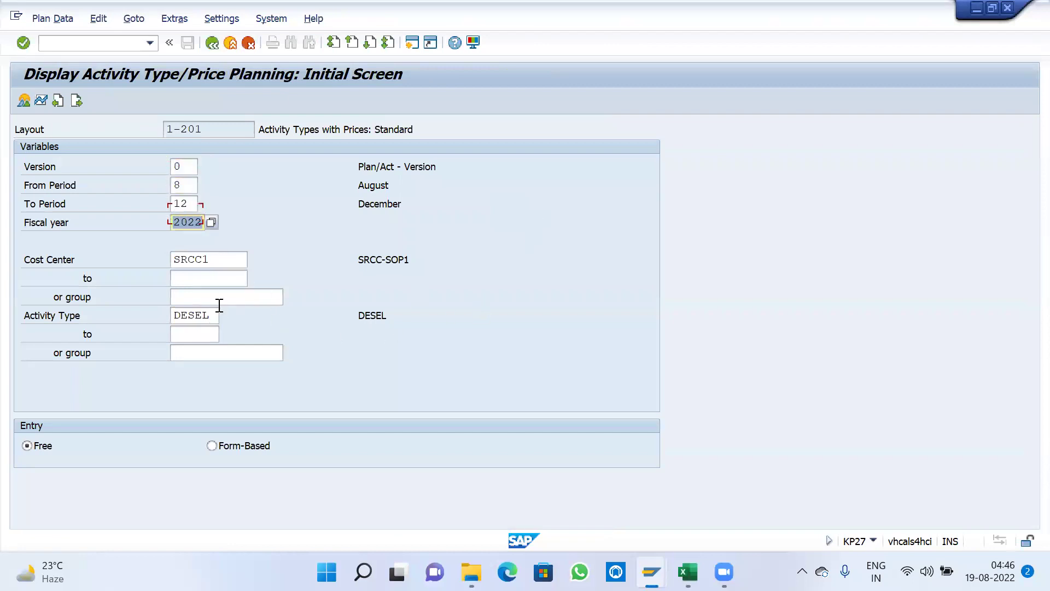
key("Delete")
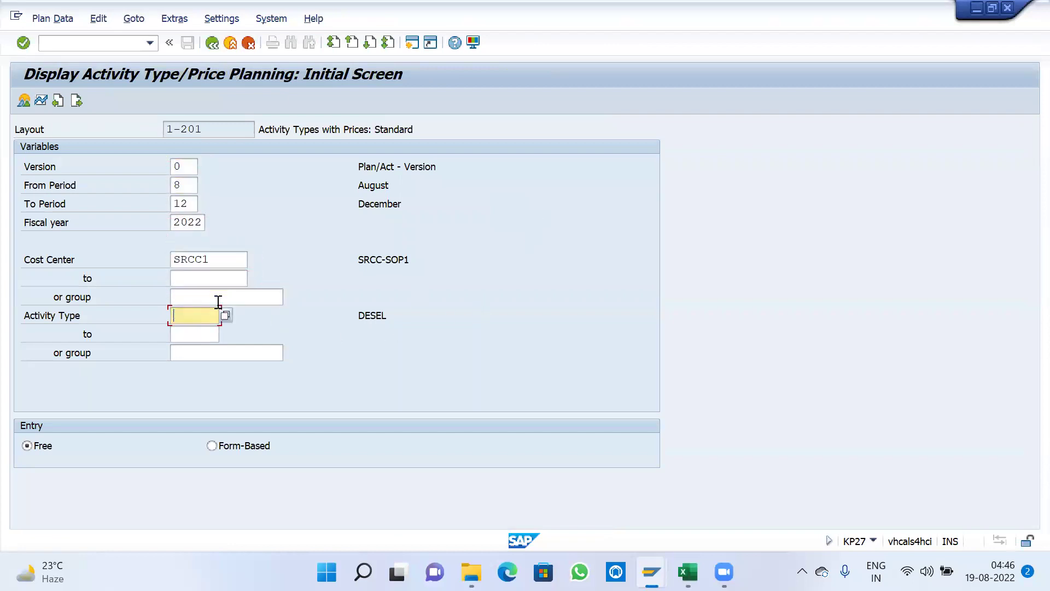
left_click(411, 43)
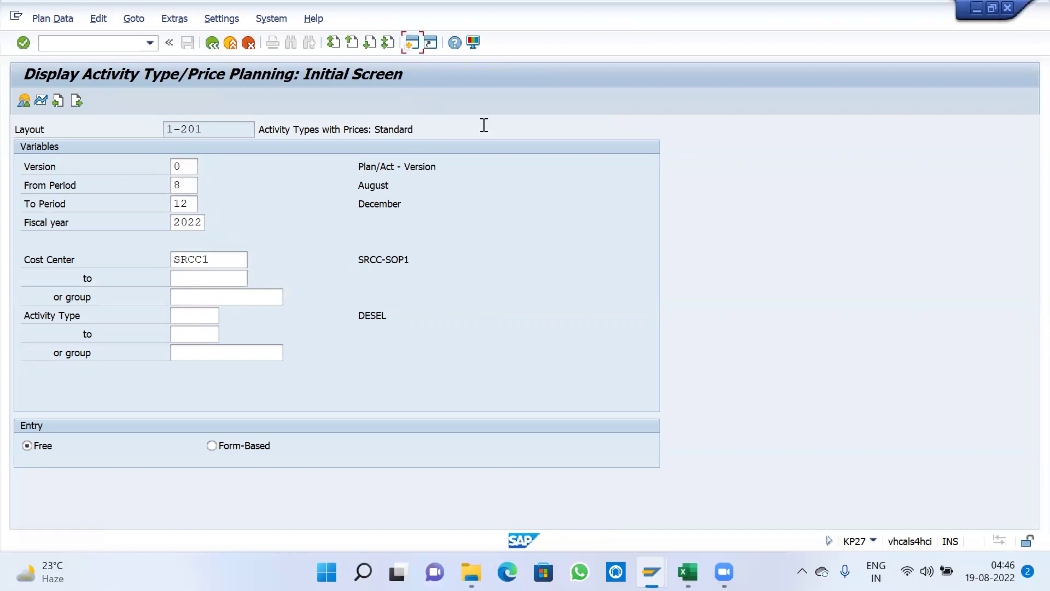
Step: Open activity type group PROD for change with KLH2
type("KS")
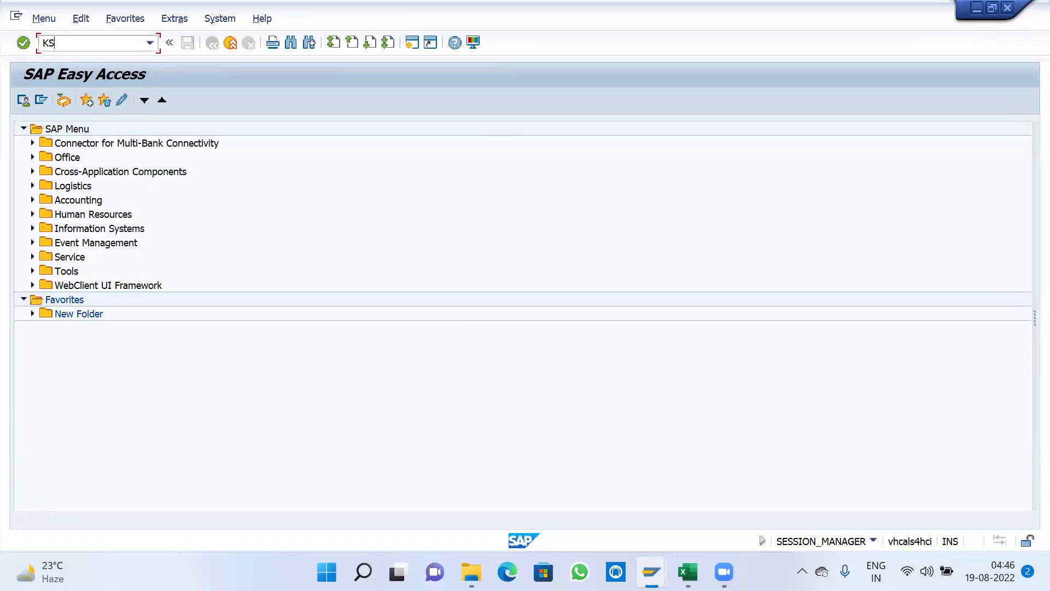
key("BackSpace")
type("LH2")
key("Return")
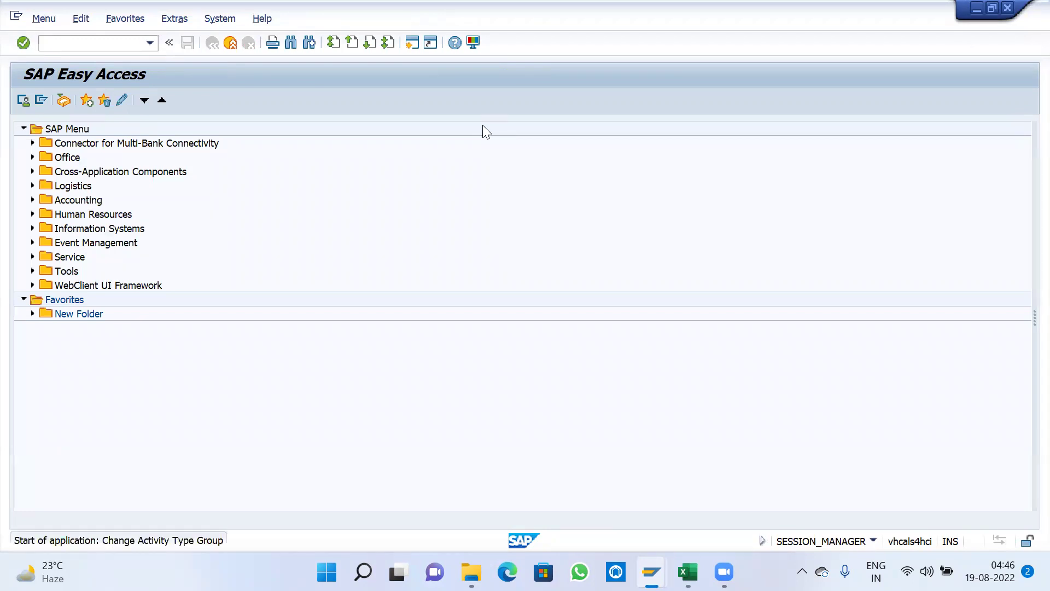
key("BackSpace")
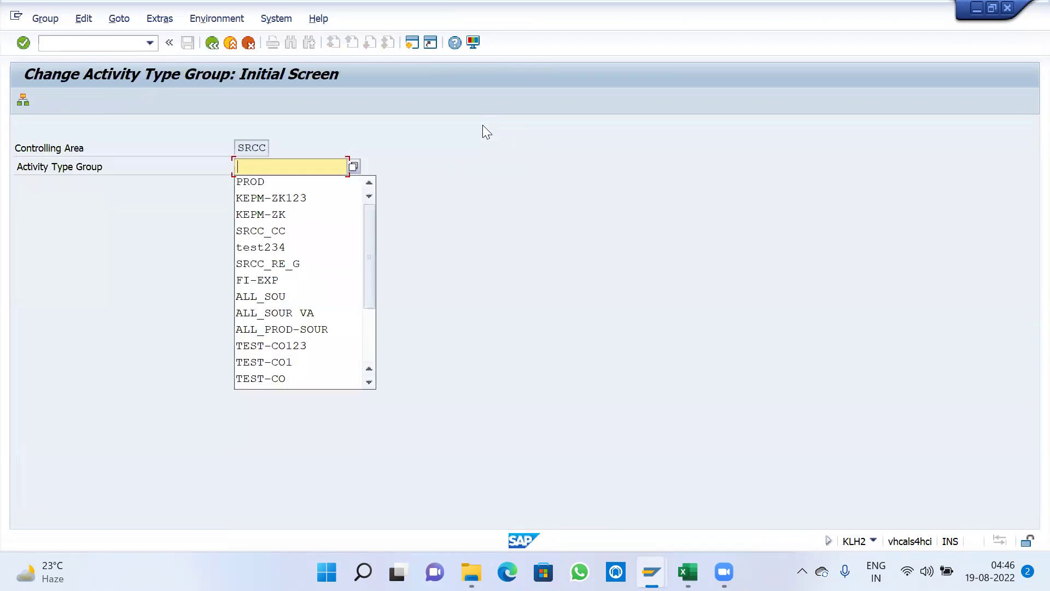
key("Down")
key("Return")
key("Return")
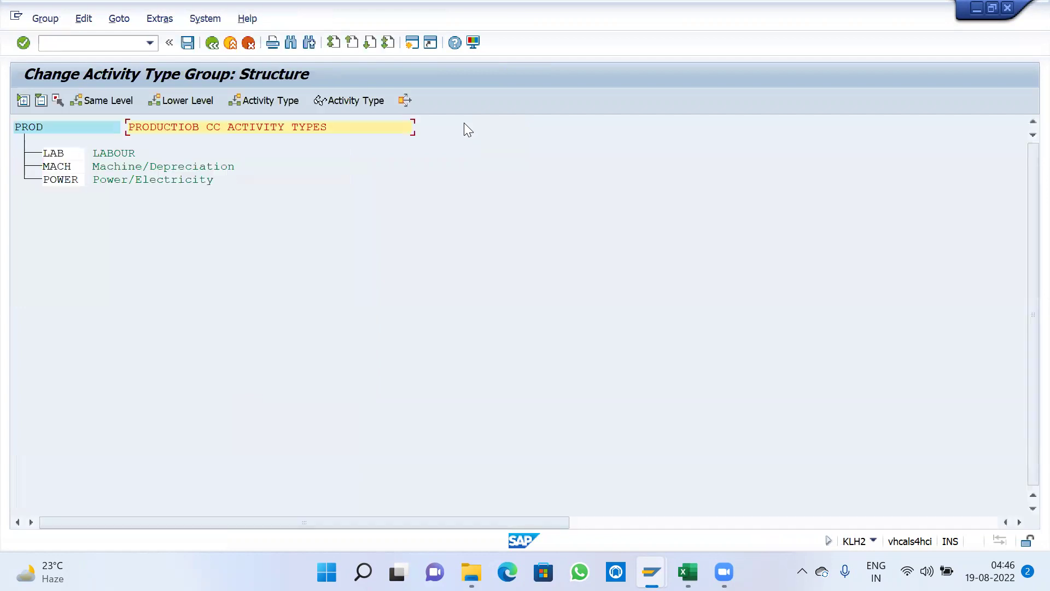
Step: Add DESEL below POWER in the PROD group and save
left_click(58, 180)
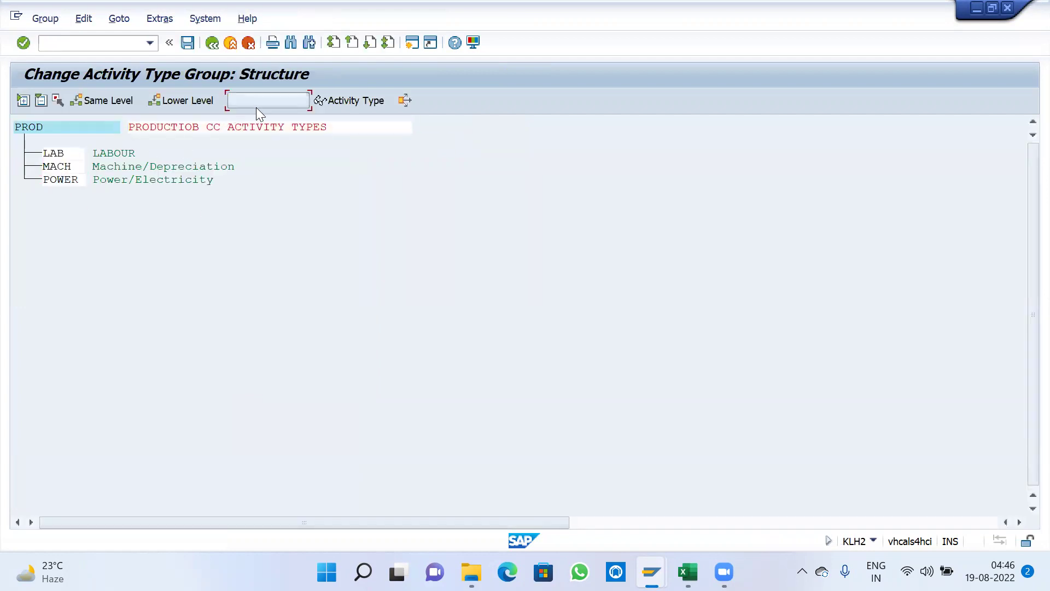
left_click(257, 102)
left_click(88, 192)
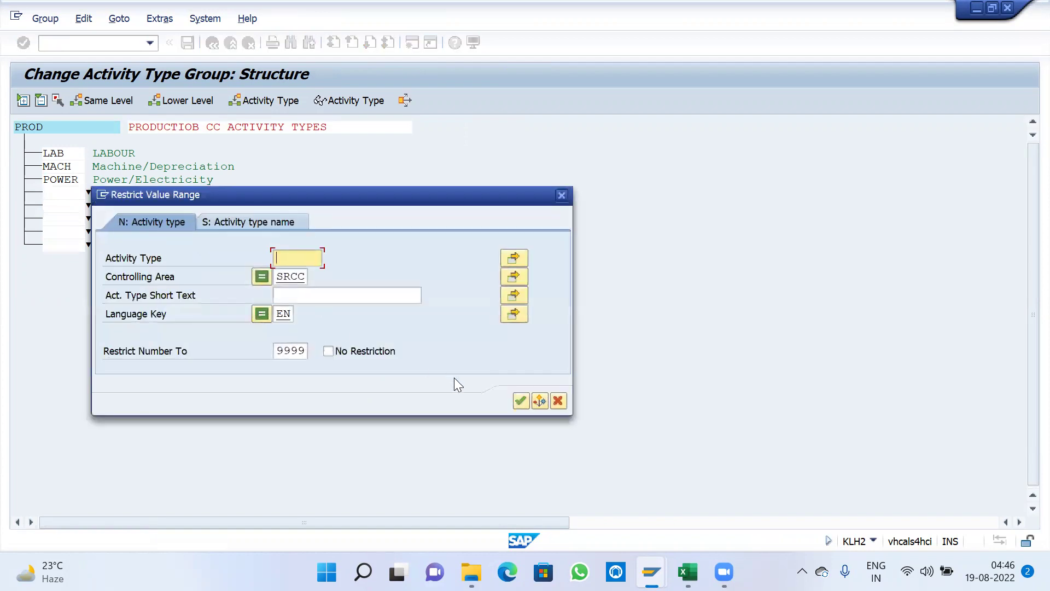
left_click(521, 401)
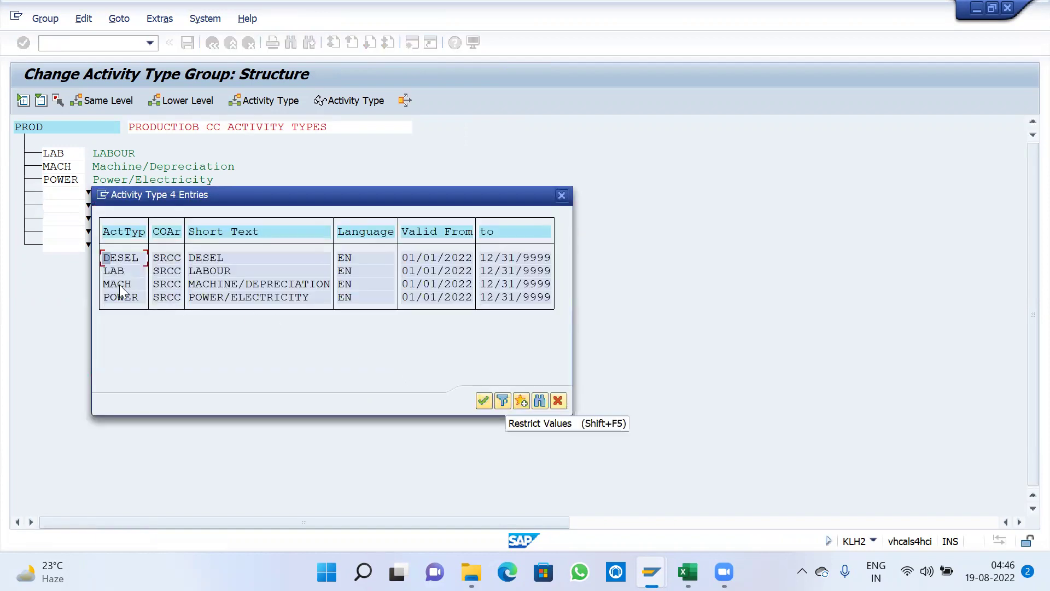
double_click(123, 258)
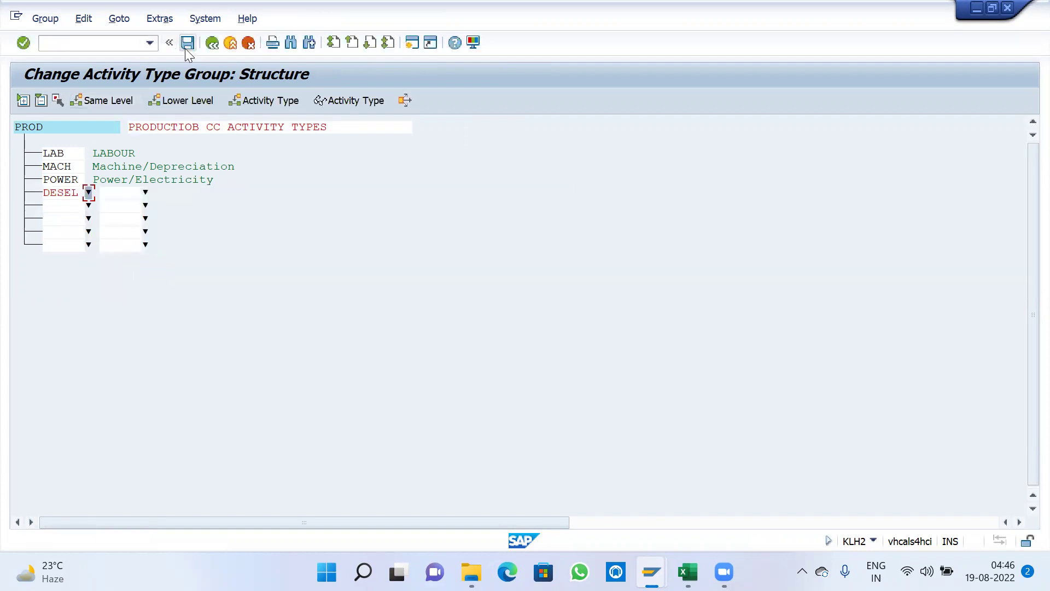
key("ctrl+s")
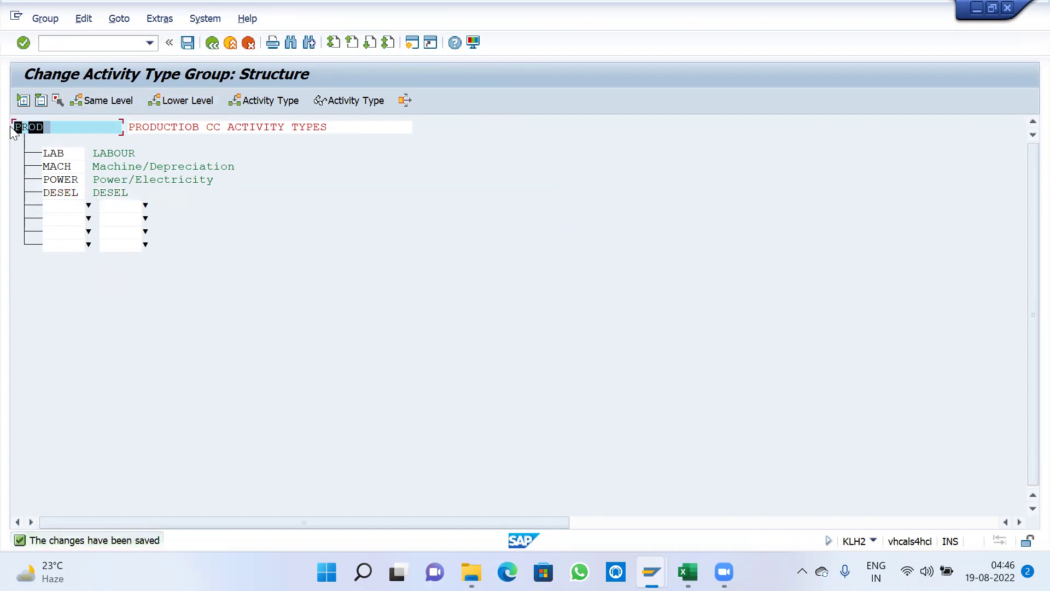
Step: Leave KLH2 and show KP27 plan activity for SRCC1 group PROD, form-based, periods 8–12 2022
left_click(213, 44)
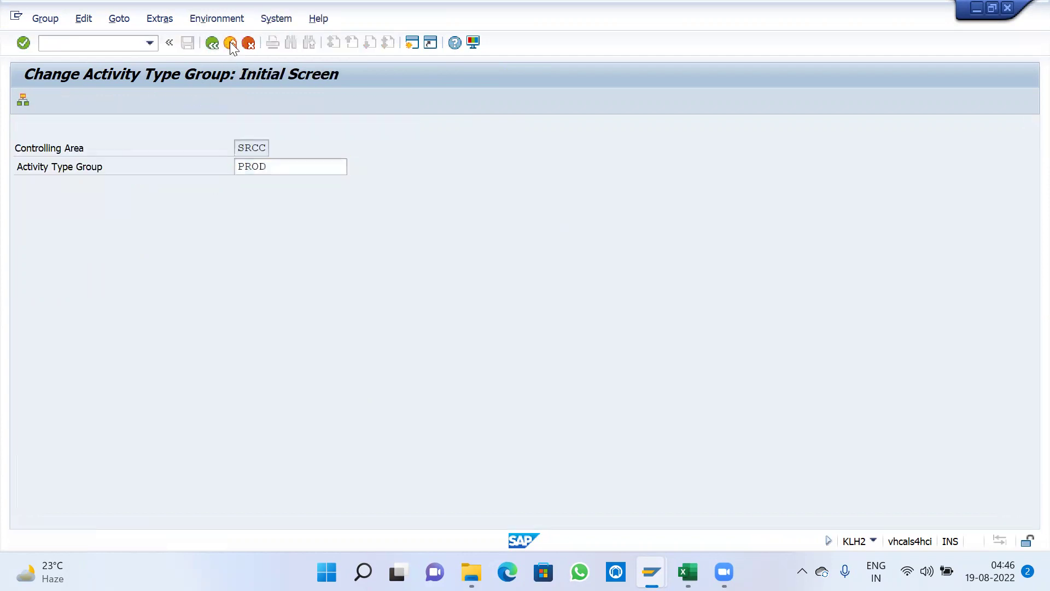
left_click(229, 42)
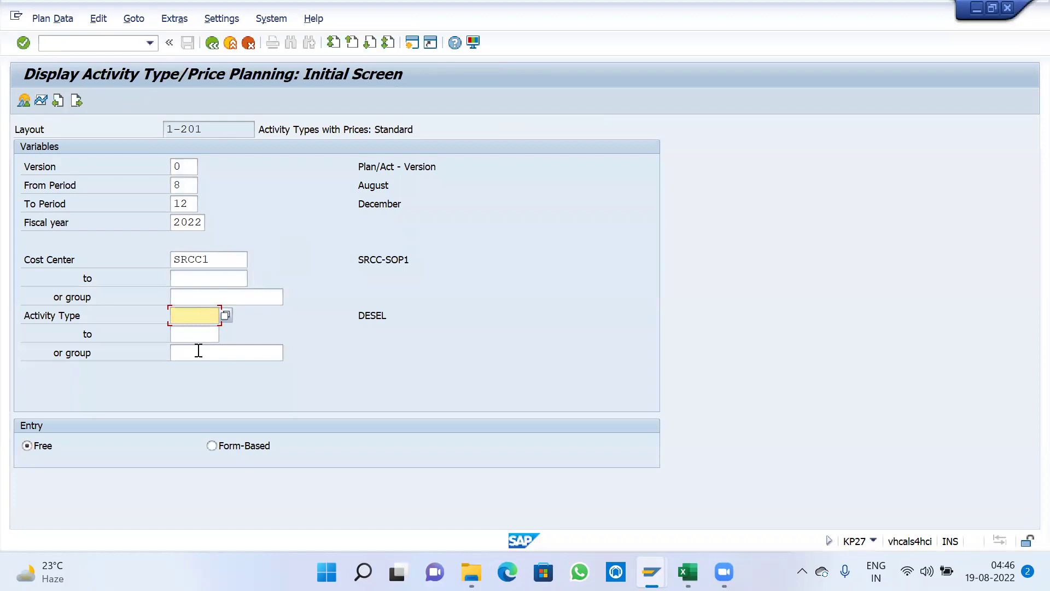
left_click(198, 351)
type("PROD")
left_click(222, 445)
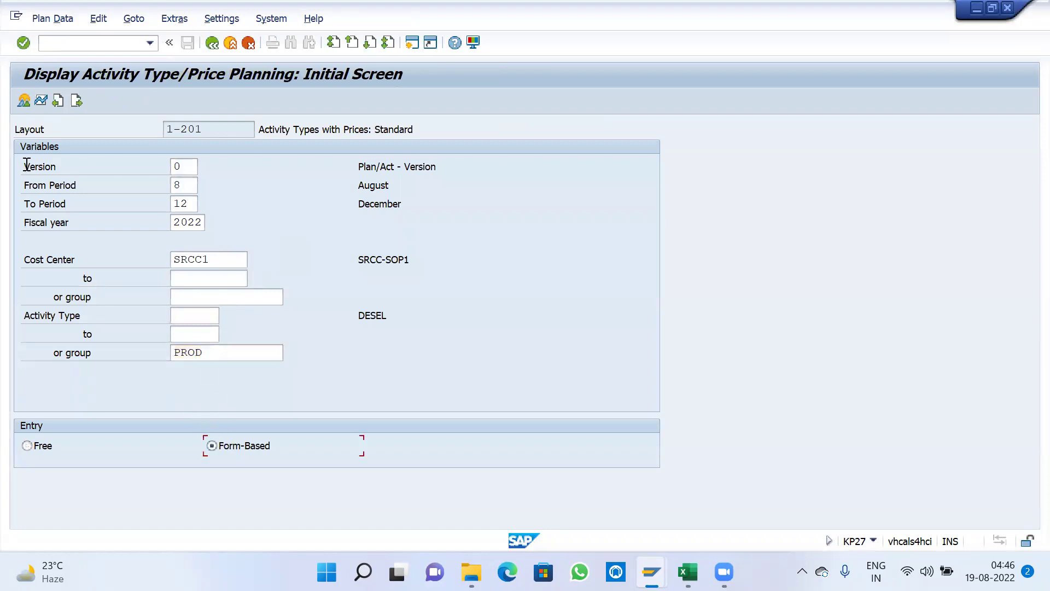
left_click(25, 100)
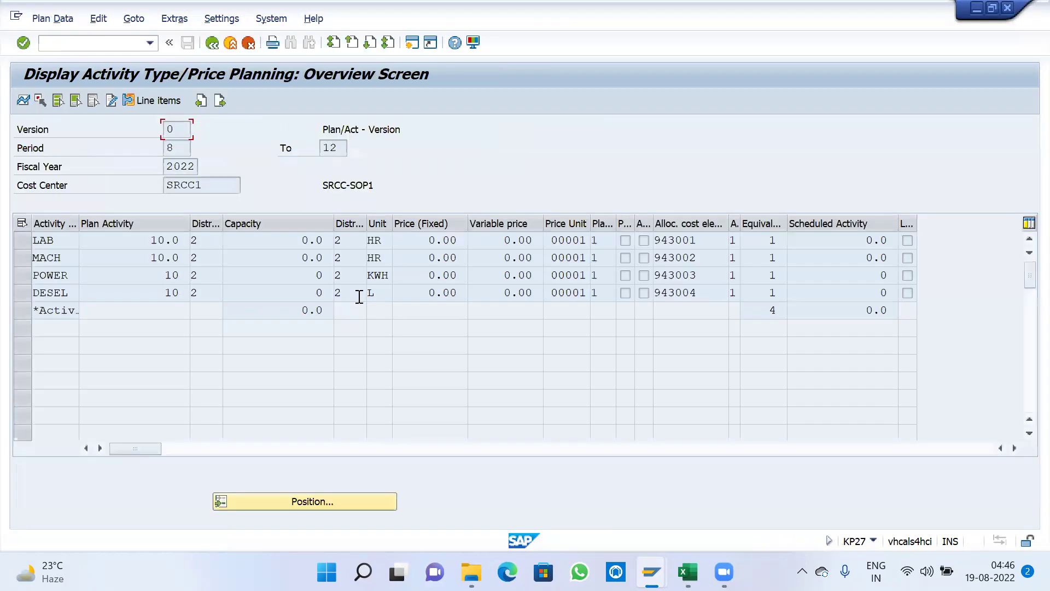
left_click(148, 222)
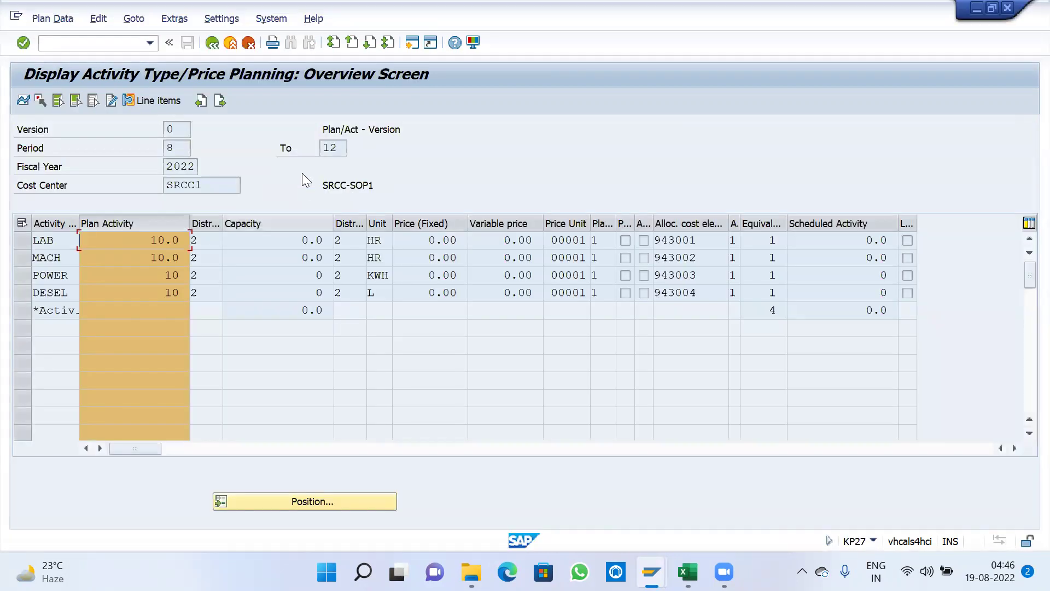
Step: Review KSPP detail-list scheduled quantities: LAB 1,500.0, MACH 2,500.0, POWER 1,000
mouse_move(650, 572)
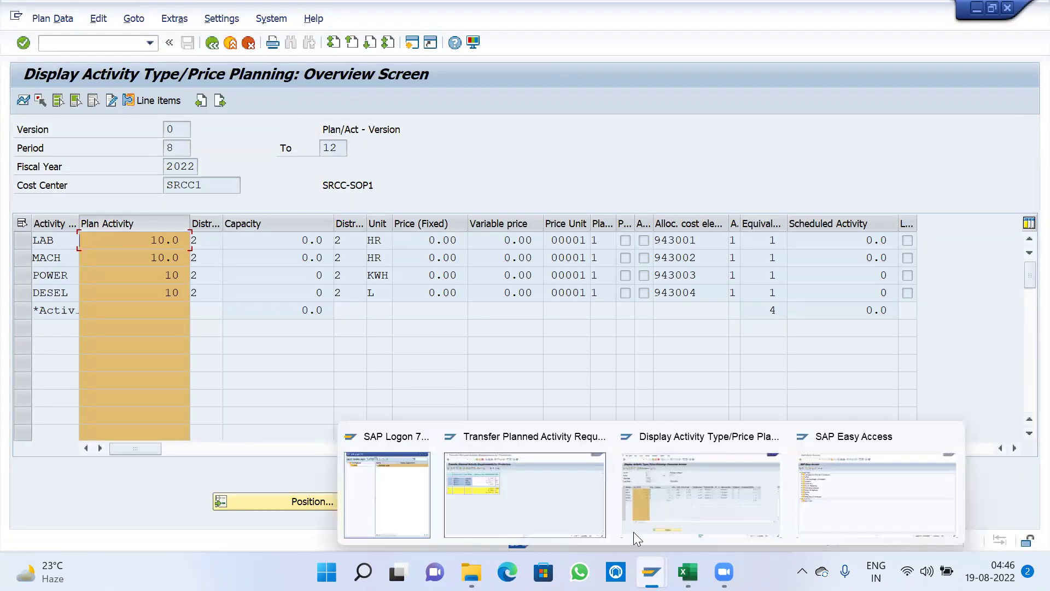
left_click(490, 458)
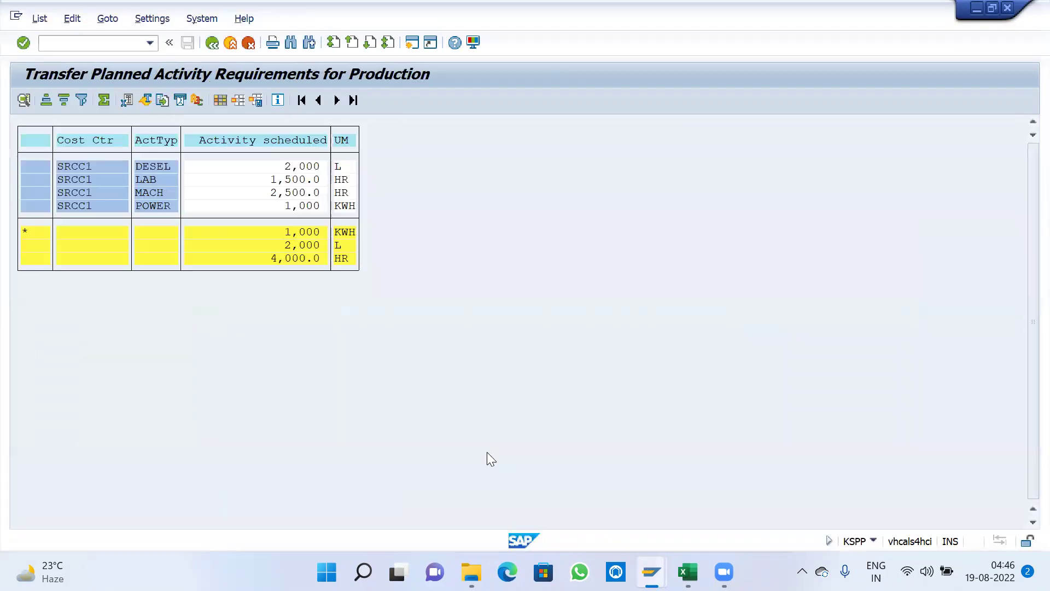
left_click(282, 167)
left_click_drag(264, 181, 327, 189)
left_click(332, 188)
left_click_drag(266, 195, 348, 204)
left_click(348, 203)
left_click_drag(267, 208, 350, 209)
left_click(547, 377)
Step: Check DESEL's scheduled quantity of 2,000, then start a new SAP session
left_click(163, 168)
left_click_drag(287, 166, 331, 167)
left_click(412, 43)
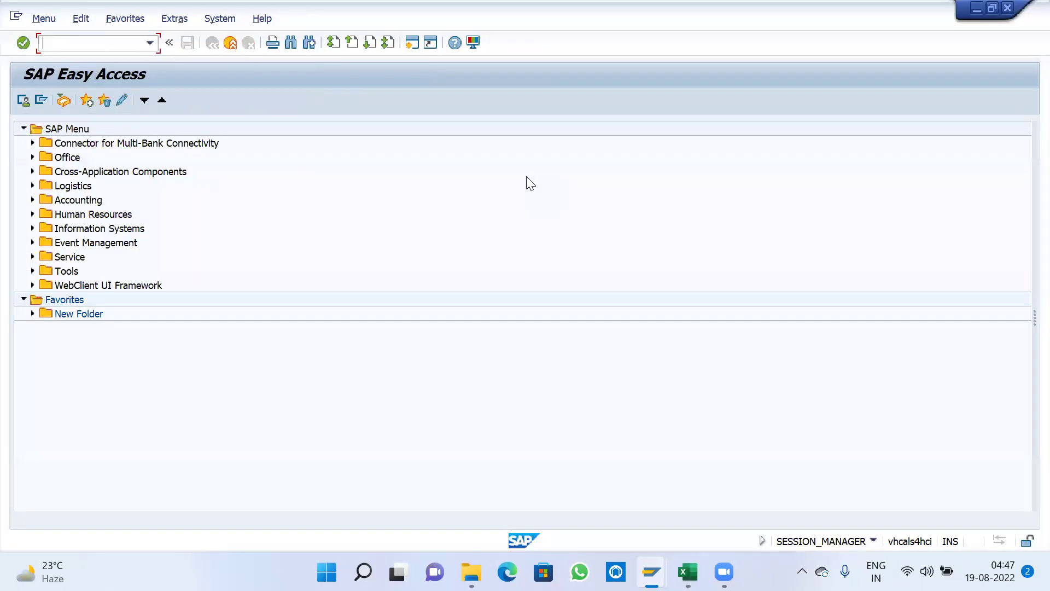
Step: Display routing 50000250 in CA03 and open operation 0010's details, noting diesel standard value 4
type("CA03")
key("Return")
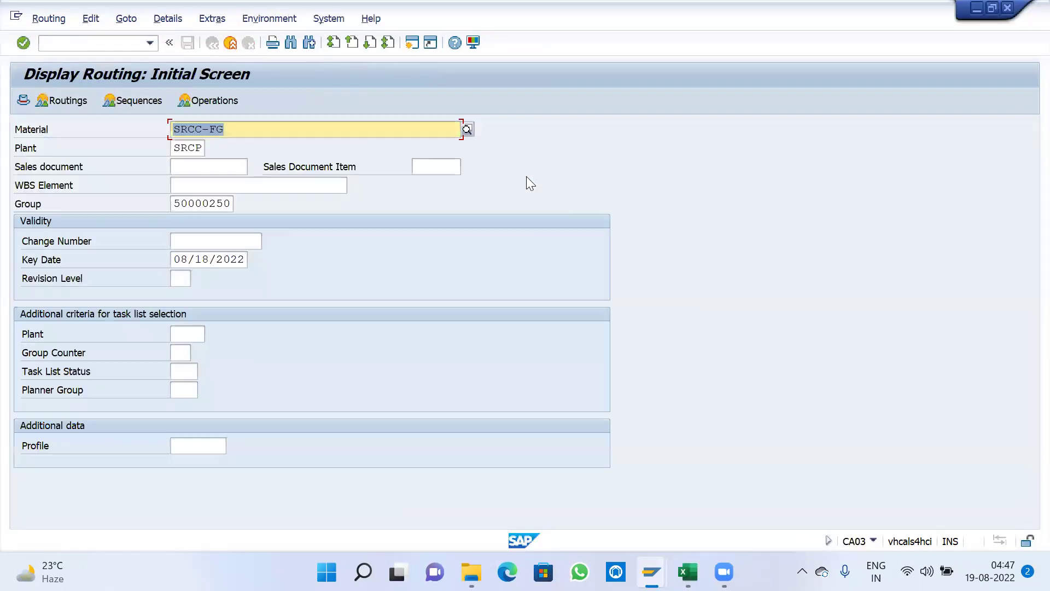
key("Return")
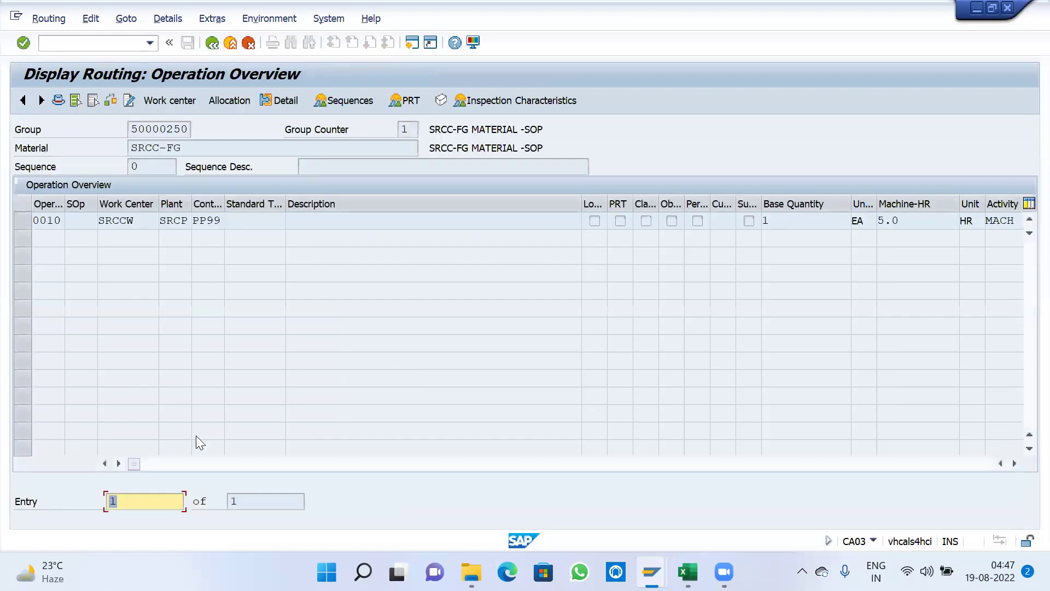
double_click(50, 221)
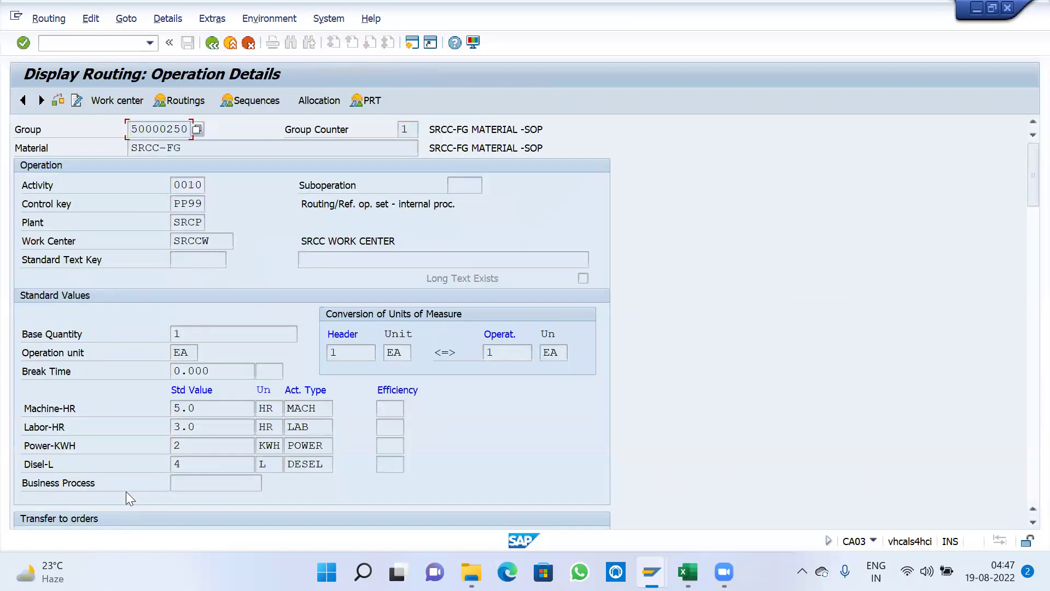
left_click(176, 464)
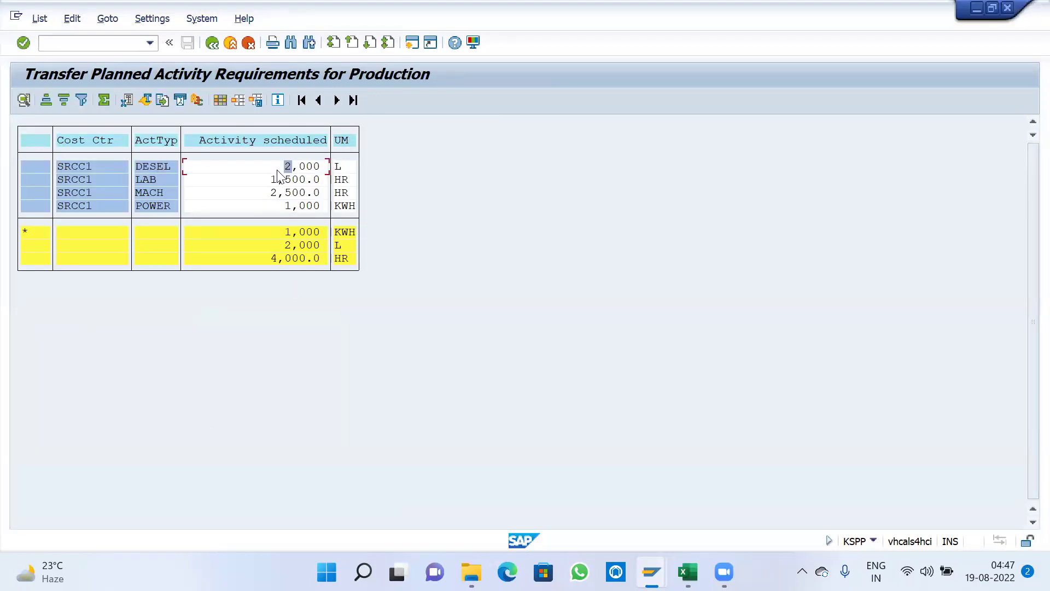
Step: Compare standard values (machine 5.0, labour 3.0, power 2) with scheduled diesel 2,000 and machine 2,500.0
left_click_drag(285, 166, 323, 167)
left_click(361, 353)
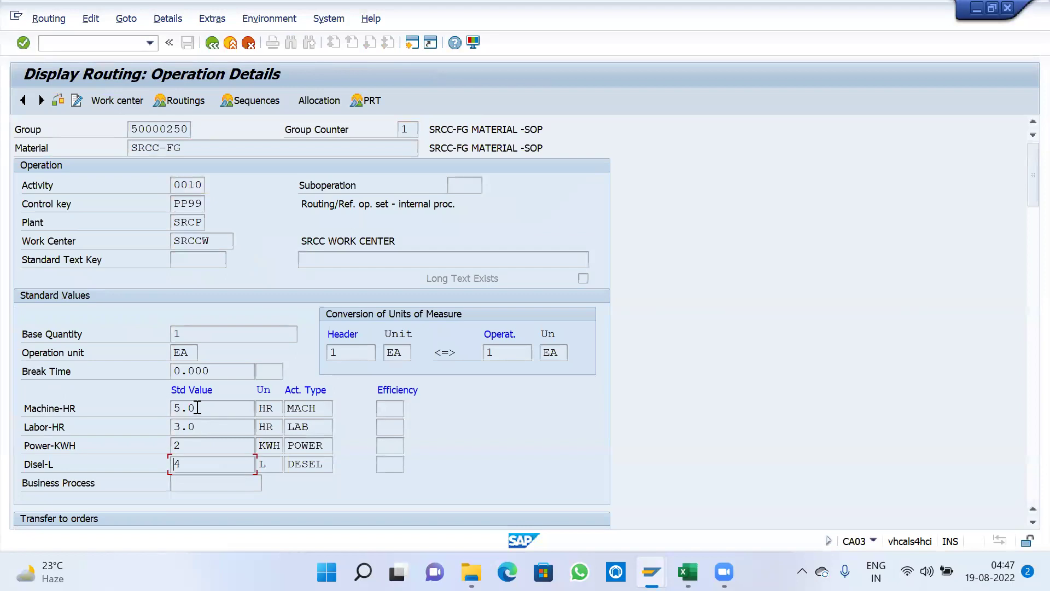
left_click_drag(197, 407, 172, 408)
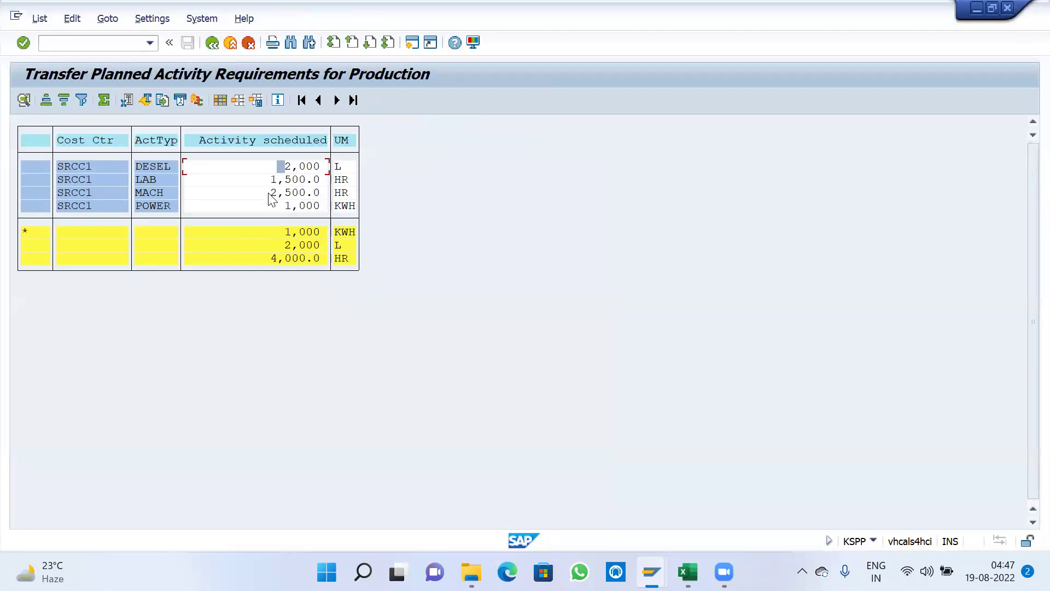
left_click_drag(270, 195, 356, 193)
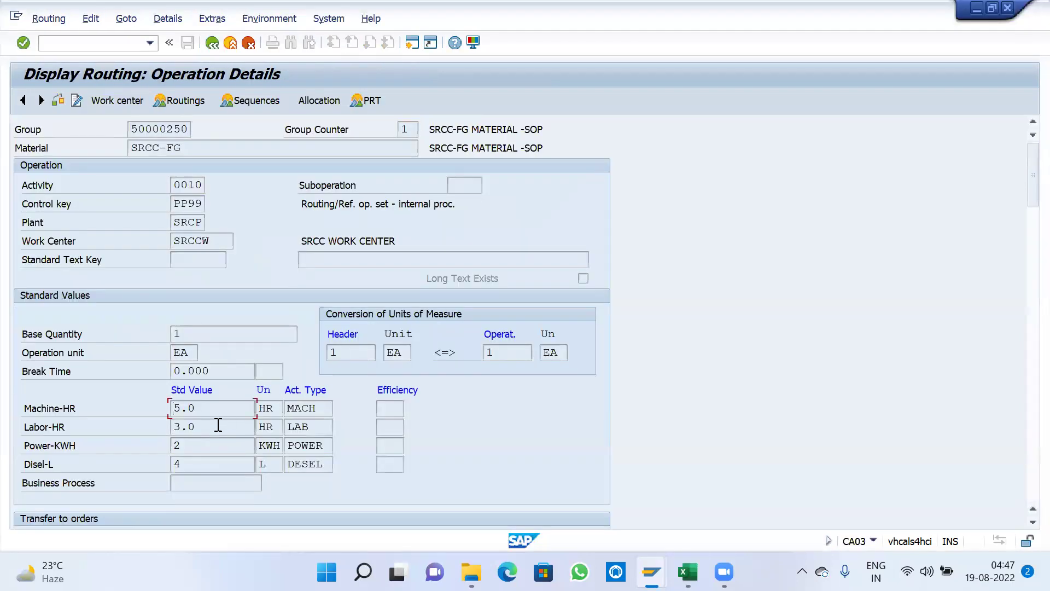
left_click_drag(204, 427, 159, 426)
left_click(175, 446)
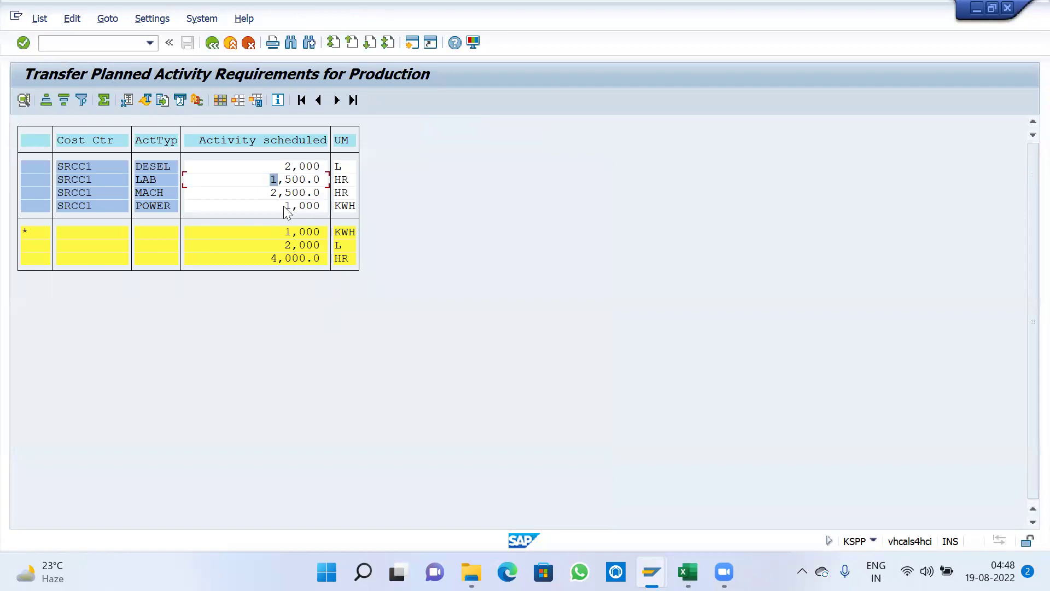
key("Down")
key("Down")
Step: In the Excel planning notes, look up the SRCC-FG quantity of 500
left_click(688, 572)
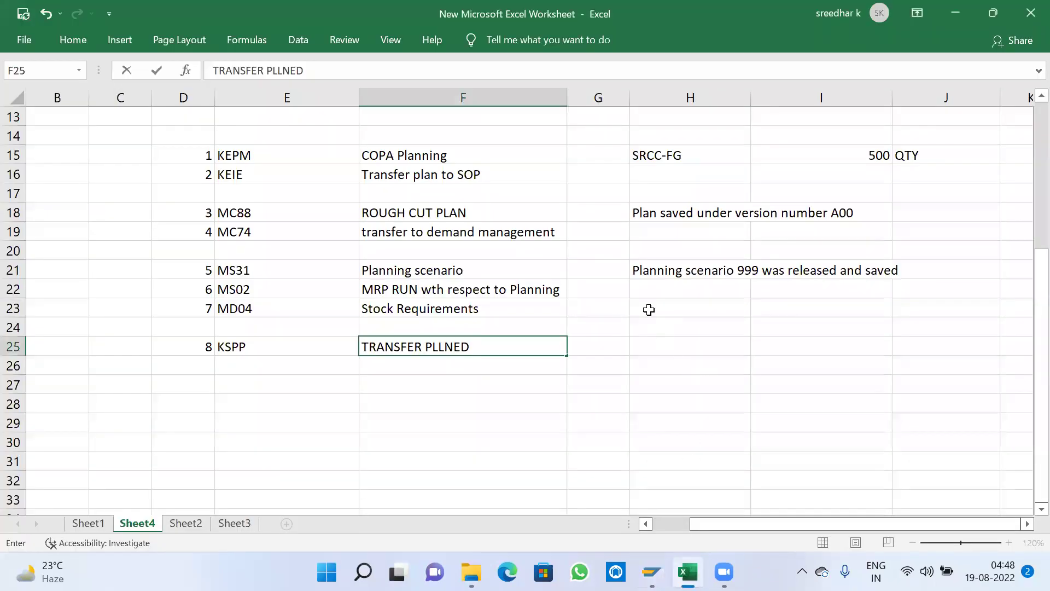
scroll(649, 312, "up", 1)
scroll(649, 312, "up", 2)
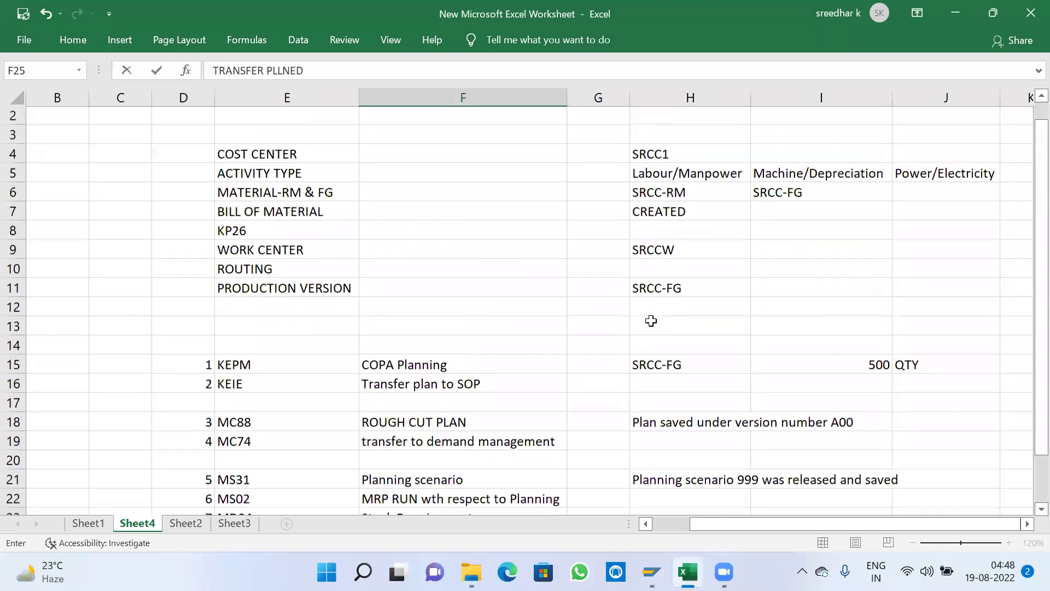
left_click(860, 328)
scroll(861, 345, "down", 3)
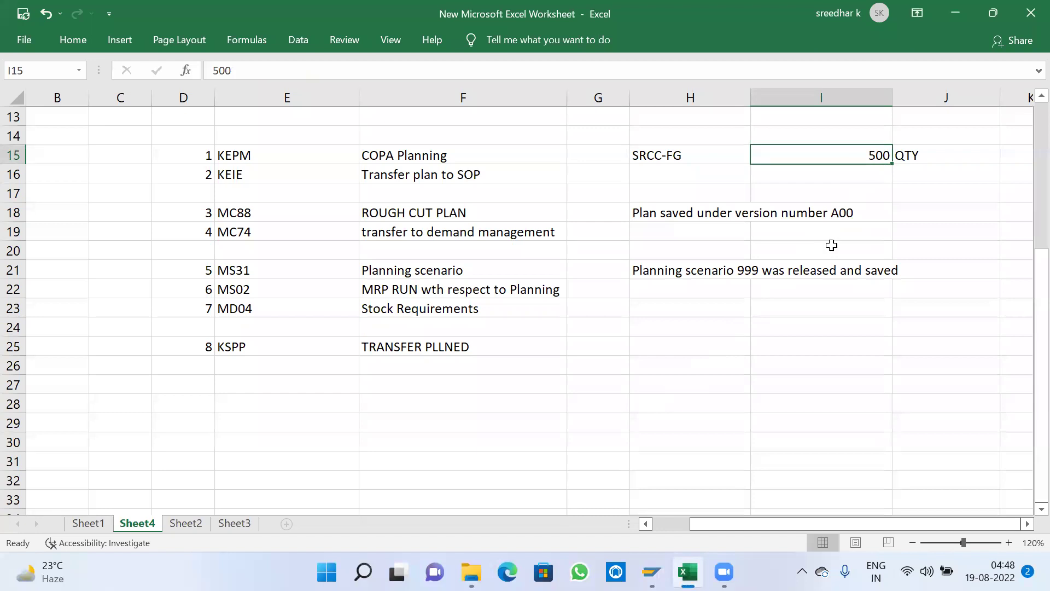
Step: Enter 500 in cell F27 below the TRANSFER PLLNED row, then return to SAP
left_click(440, 391)
type("55")
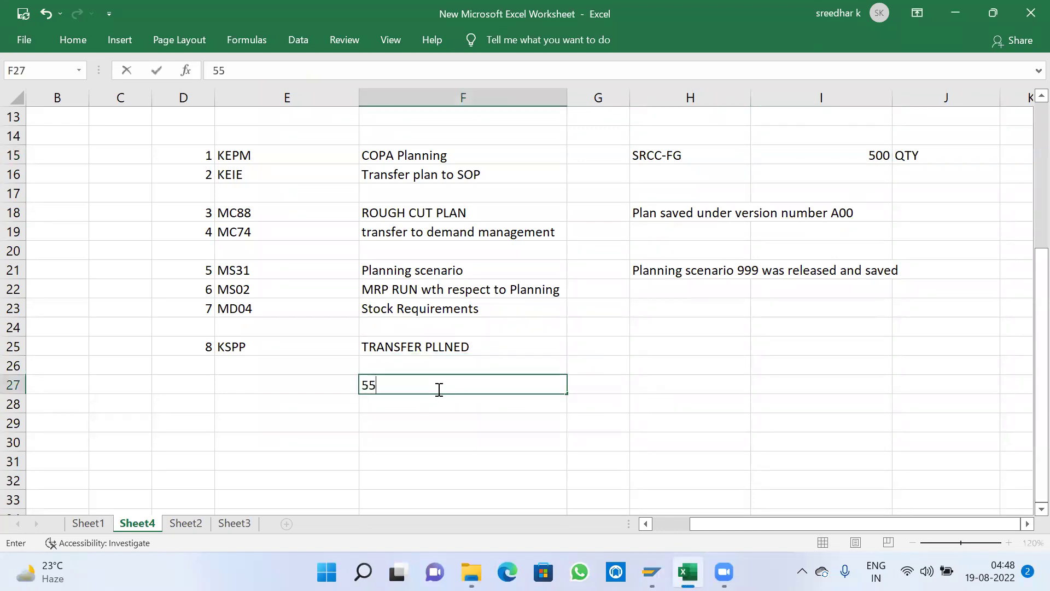
key("BackSpace")
type("00")
key("Tab")
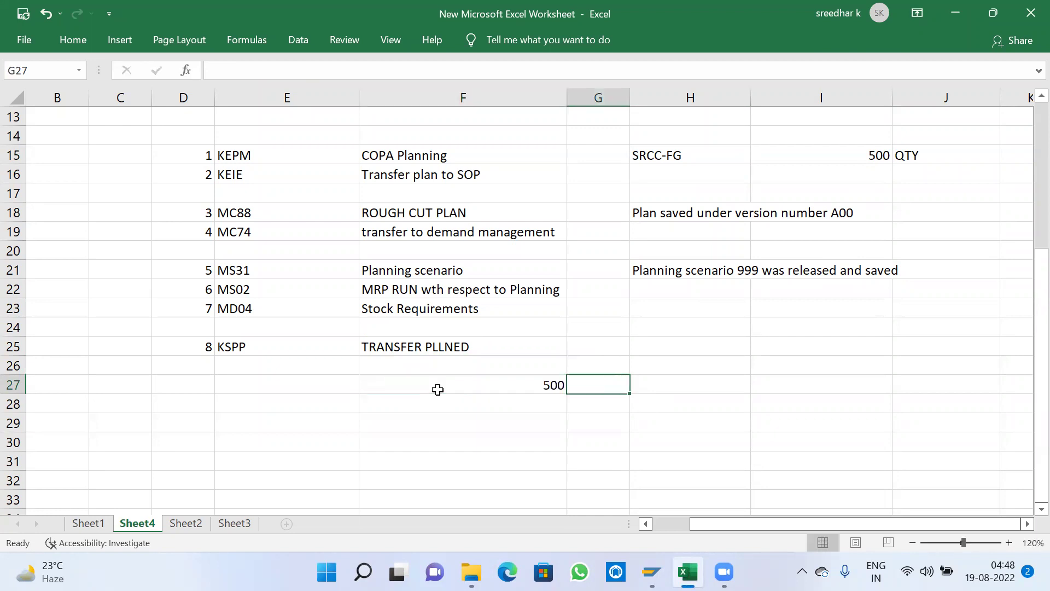
left_click(525, 389)
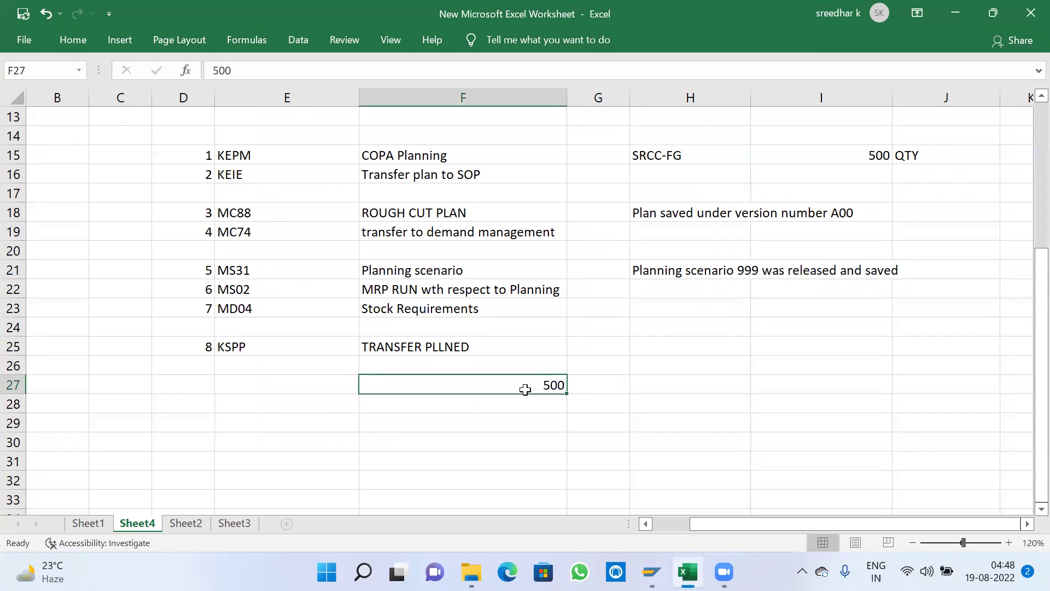
left_click(577, 387)
key("alt+Tab")
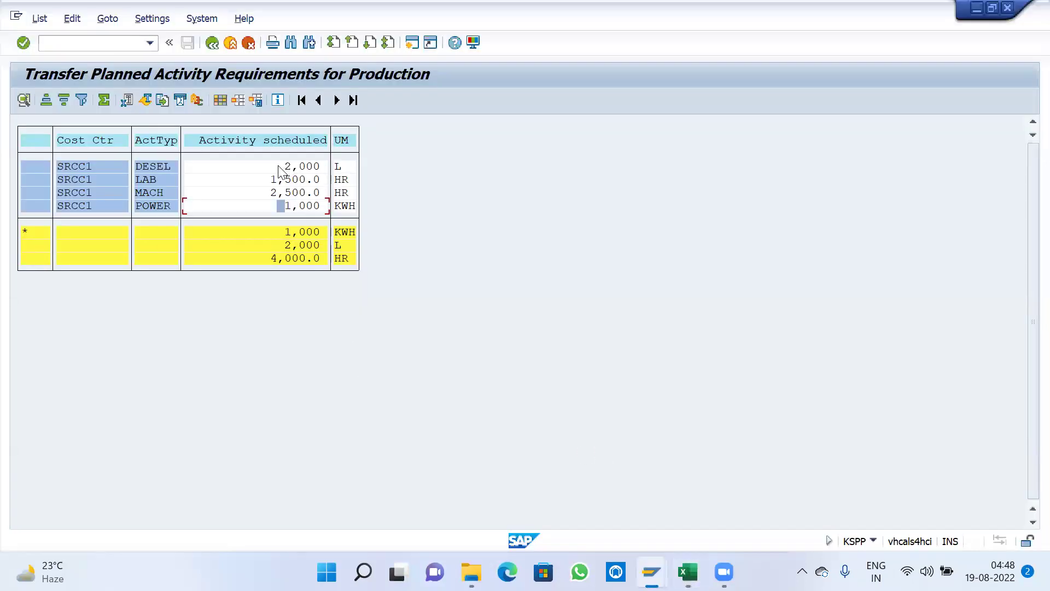
Step: Compare KP27's Plan Activity 10 and Scheduled Activity 0 for SRCC1, then return to the test run log
left_click(284, 166)
key("alt+Tab")
key("alt+Tab")
mouse_move(652, 572)
left_click(635, 488)
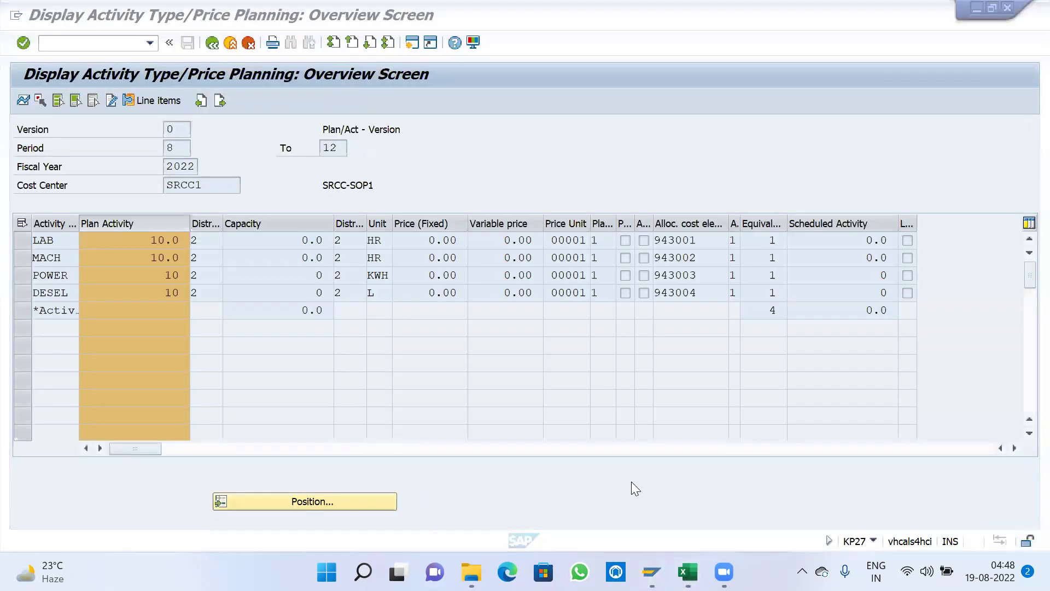
left_click(818, 221)
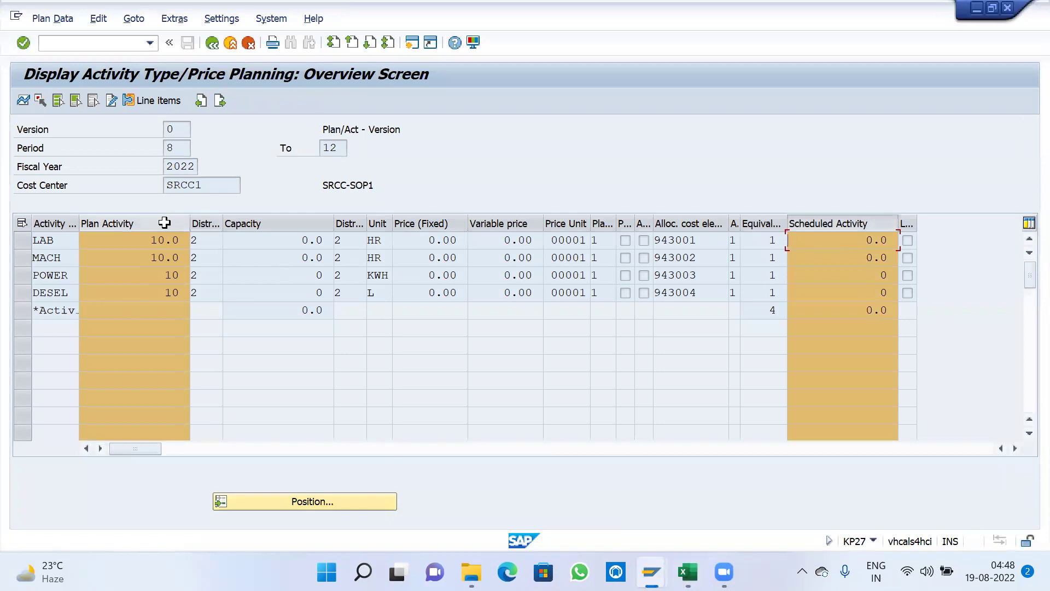
left_click(168, 224)
key("alt+Tab")
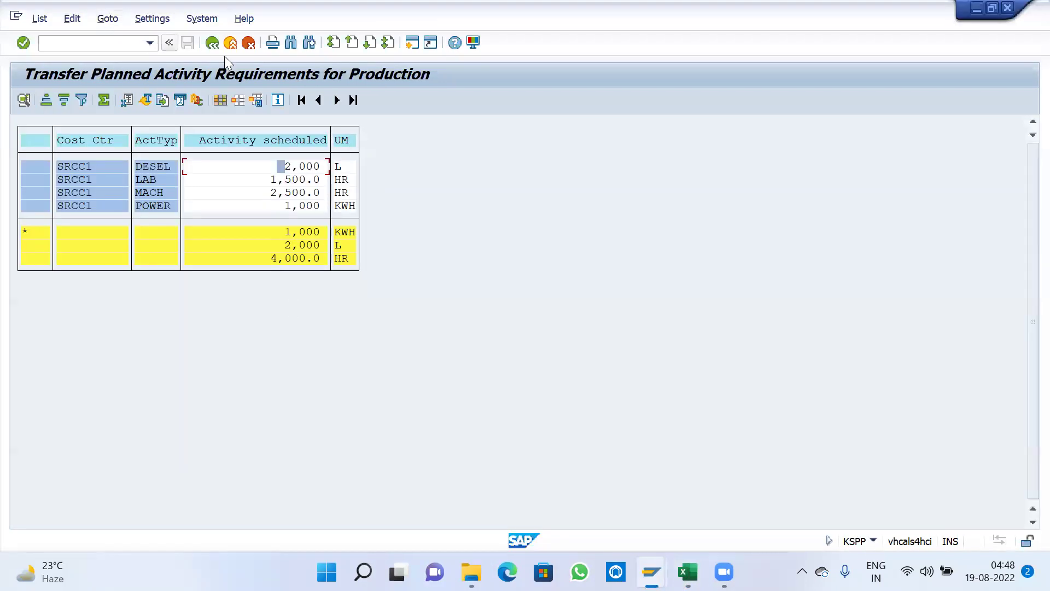
left_click(212, 44)
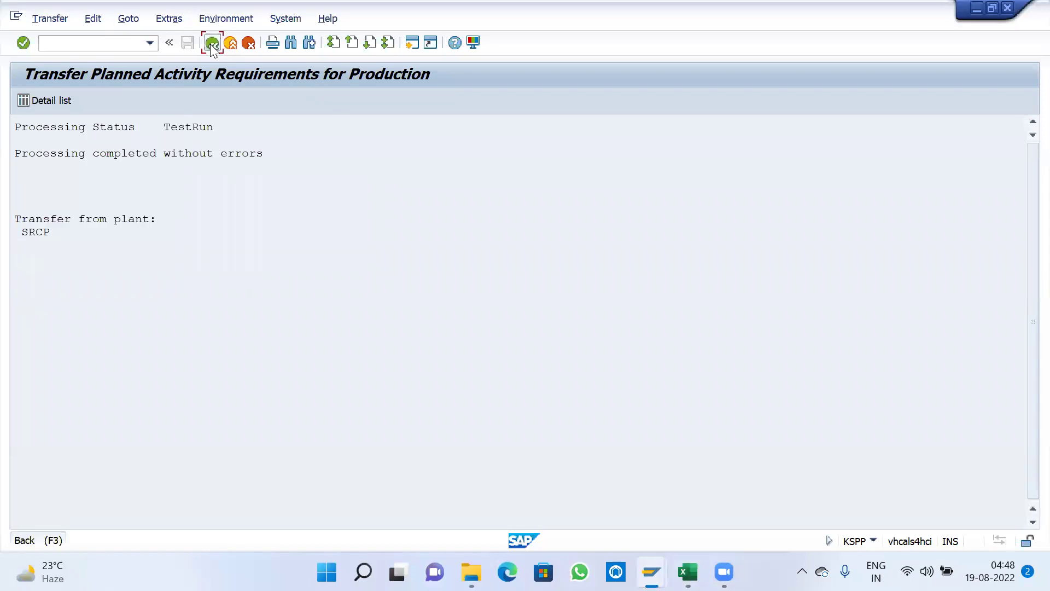
Step: Back on the KSPP selection screen, turn off Test Run and switch to Flexible transfer
left_click(211, 43)
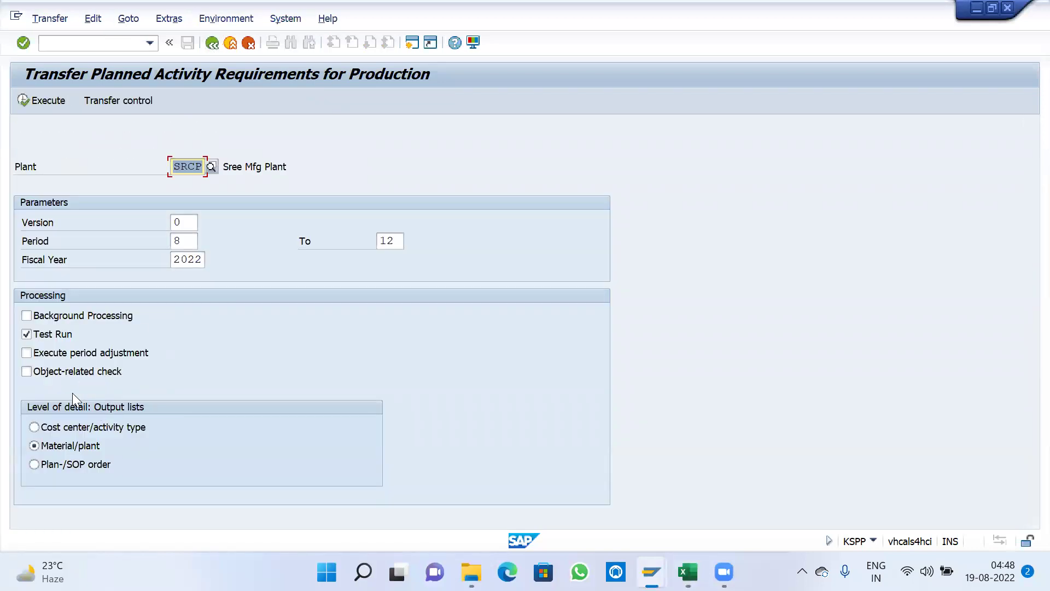
left_click(55, 335)
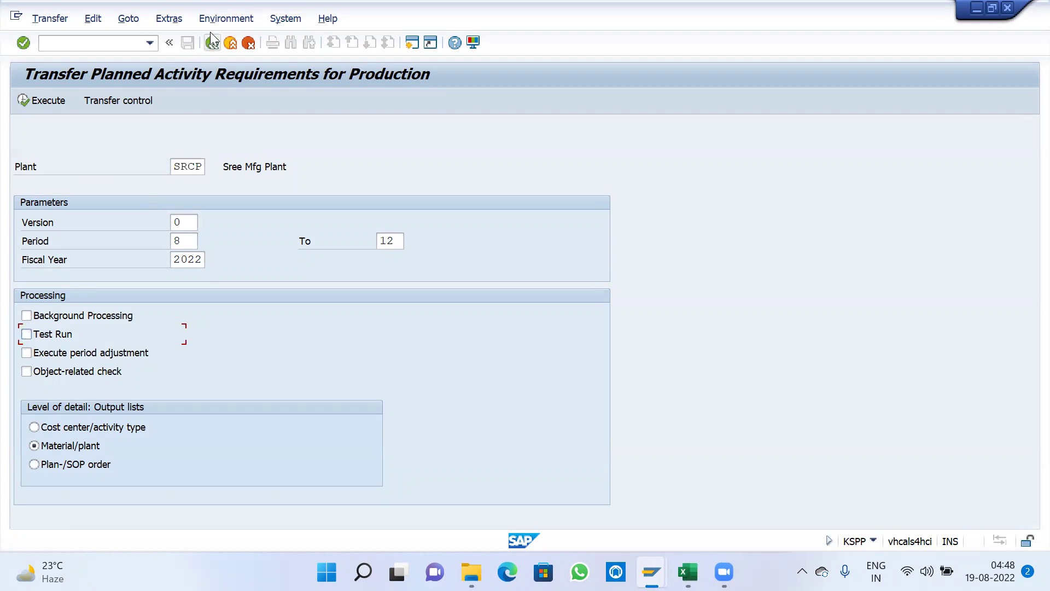
left_click(64, 430)
left_click(226, 19)
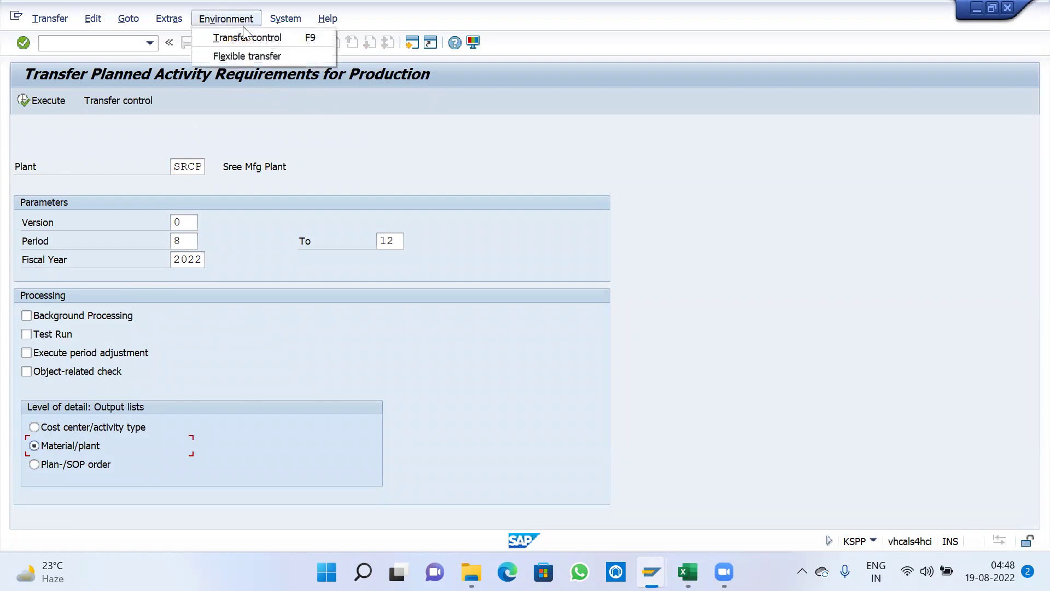
left_click(239, 57)
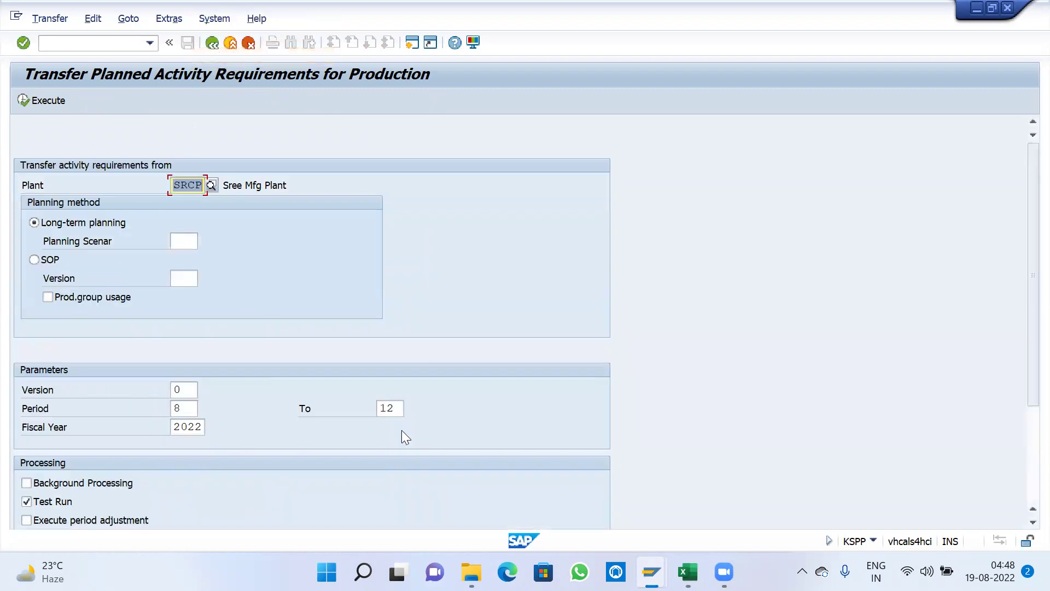
left_click_drag(1032, 155, 1032, 261)
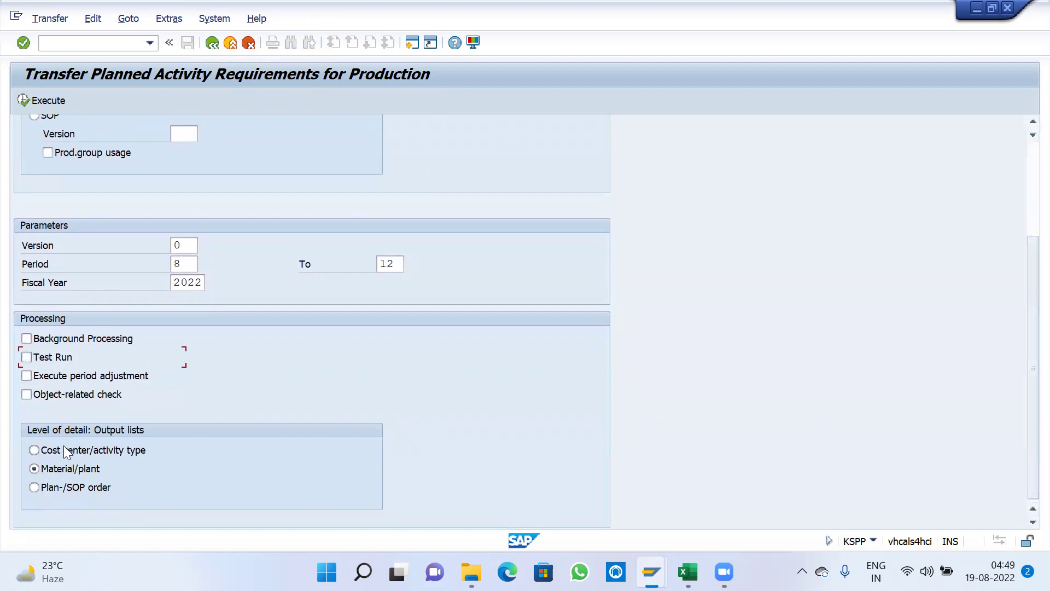
Step: Pick planning scenario 999, execute the live update run, view the detail list, and go back
left_click(31, 102)
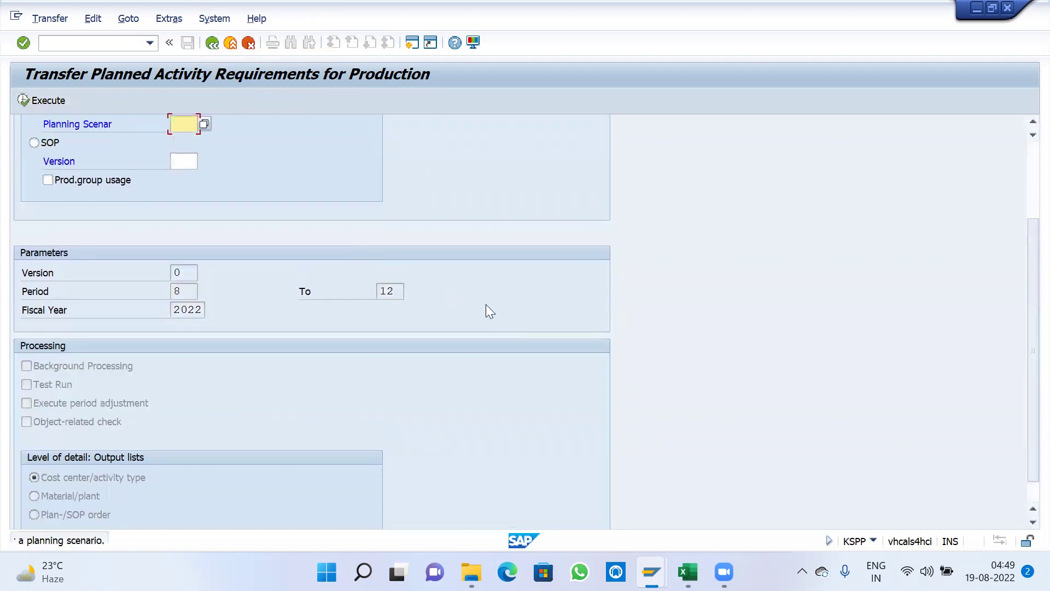
scroll(396, 300, "up", 3)
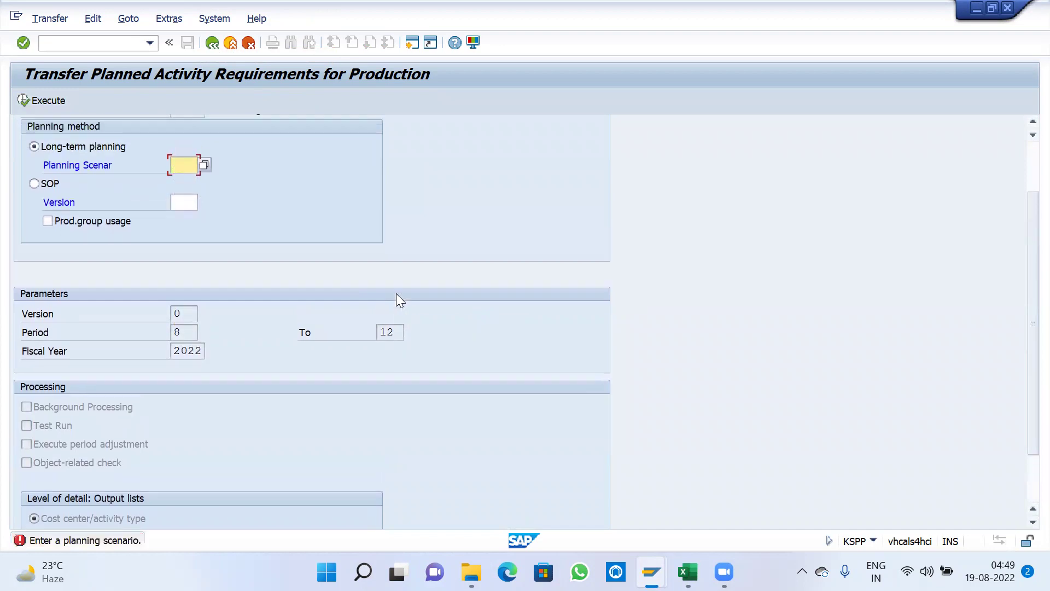
key("BackSpace")
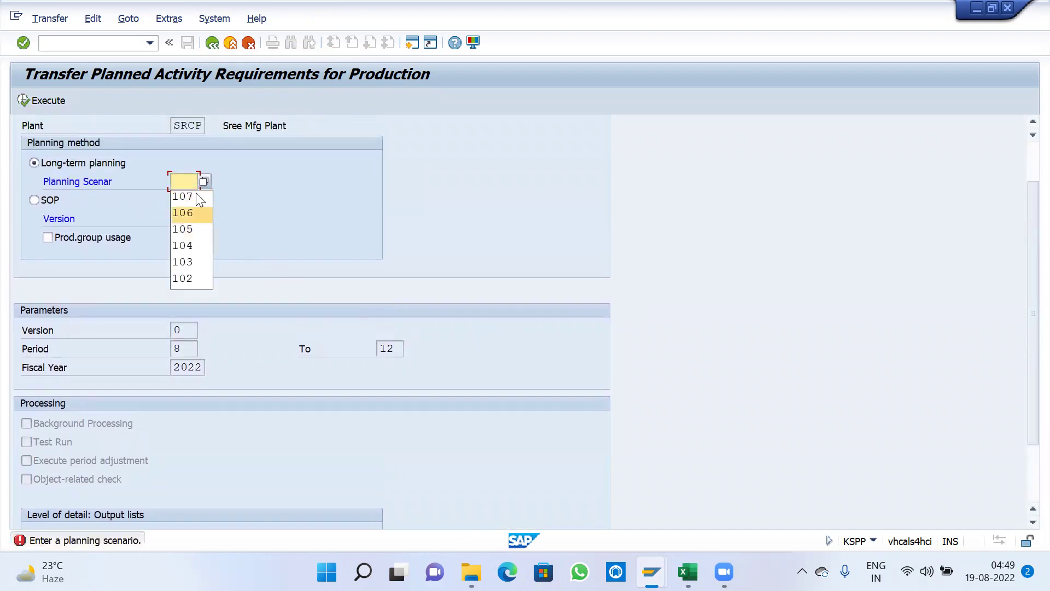
left_click(201, 182)
double_click(304, 401)
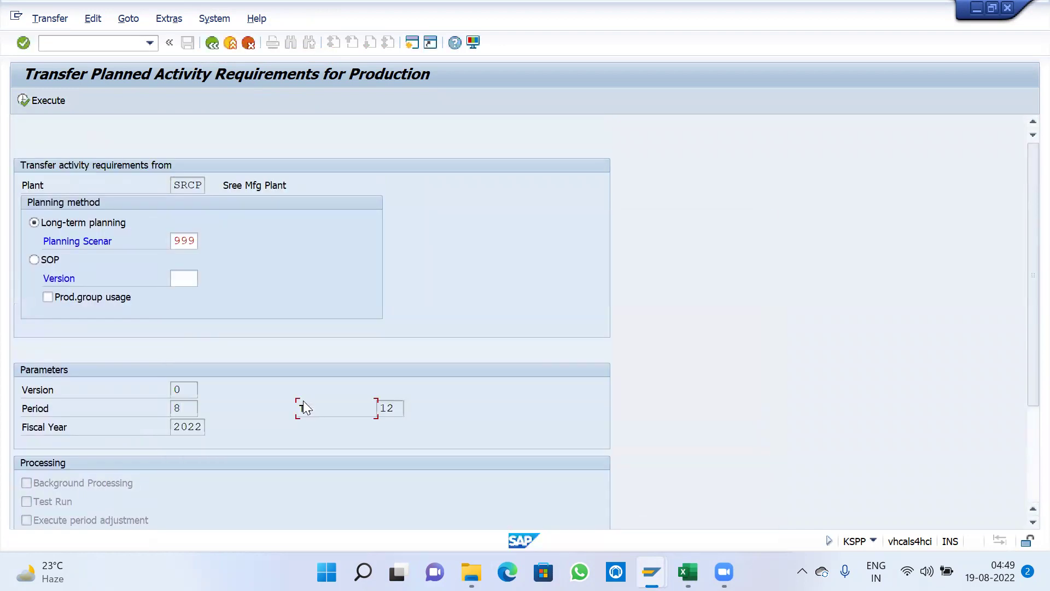
left_click(28, 103)
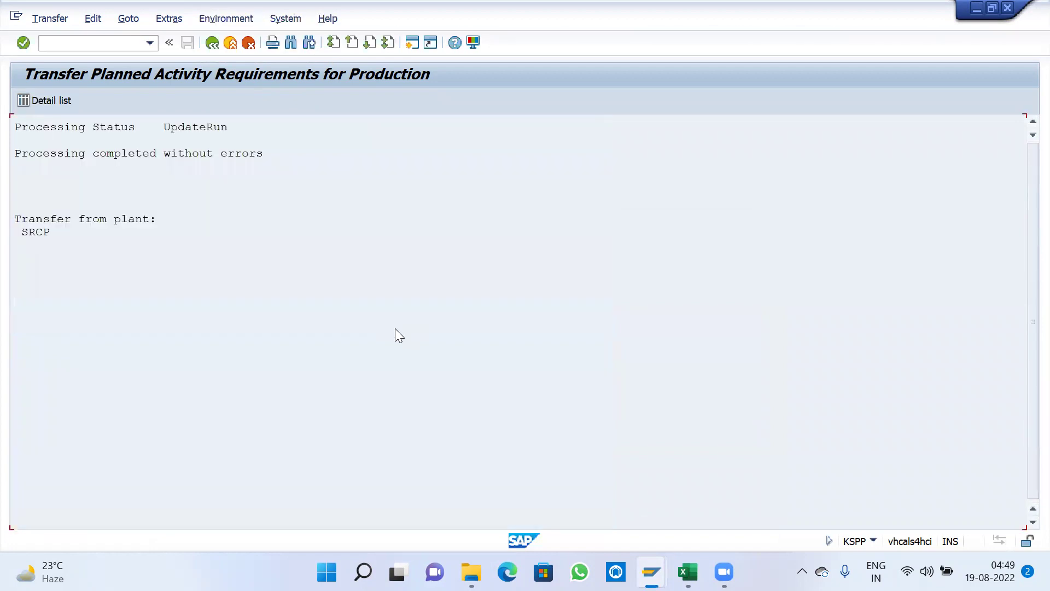
left_click(43, 101)
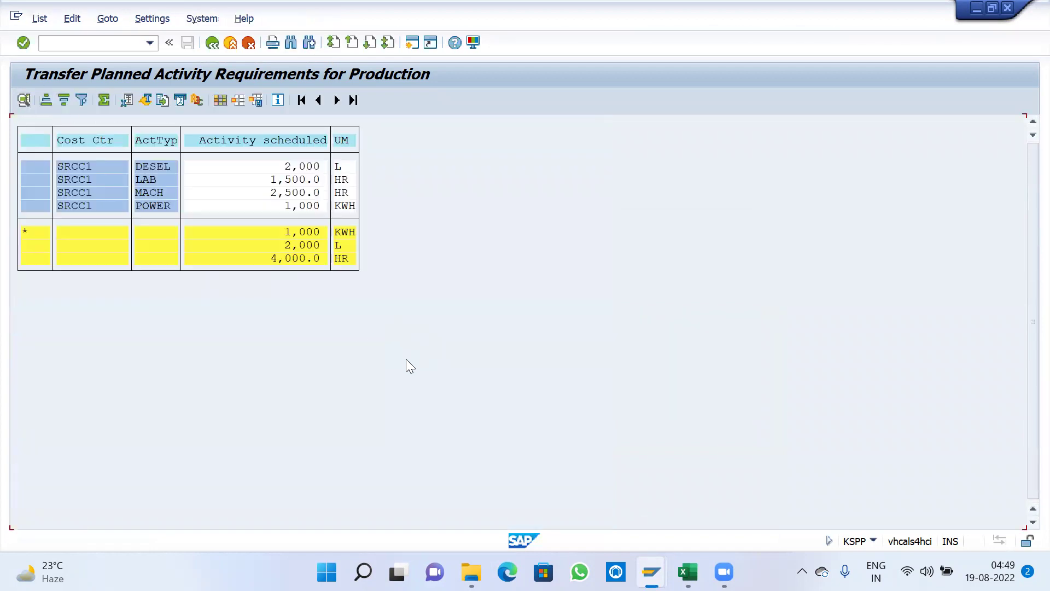
left_click(215, 46)
left_click(217, 48)
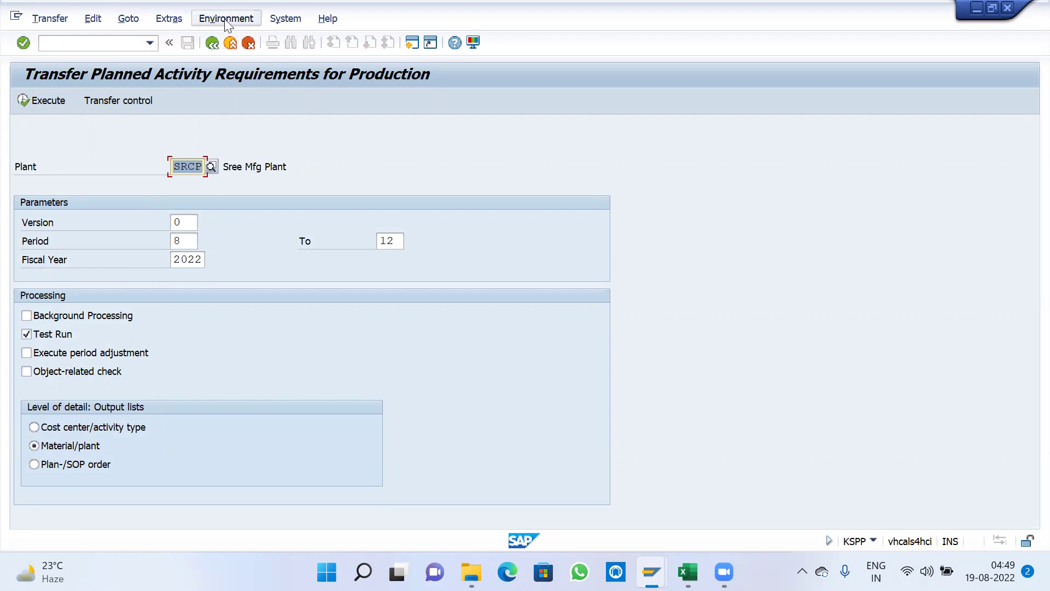
Step: Set up a flexible transfer with planning scenario 999 and Test Run turned off
left_click(26, 335)
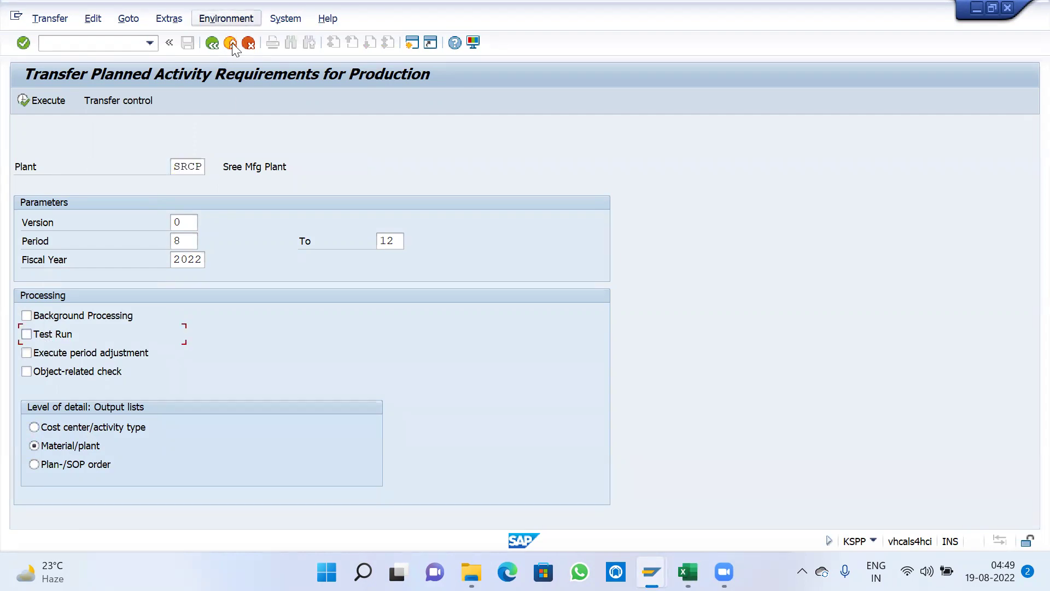
left_click(225, 18)
left_click(230, 56)
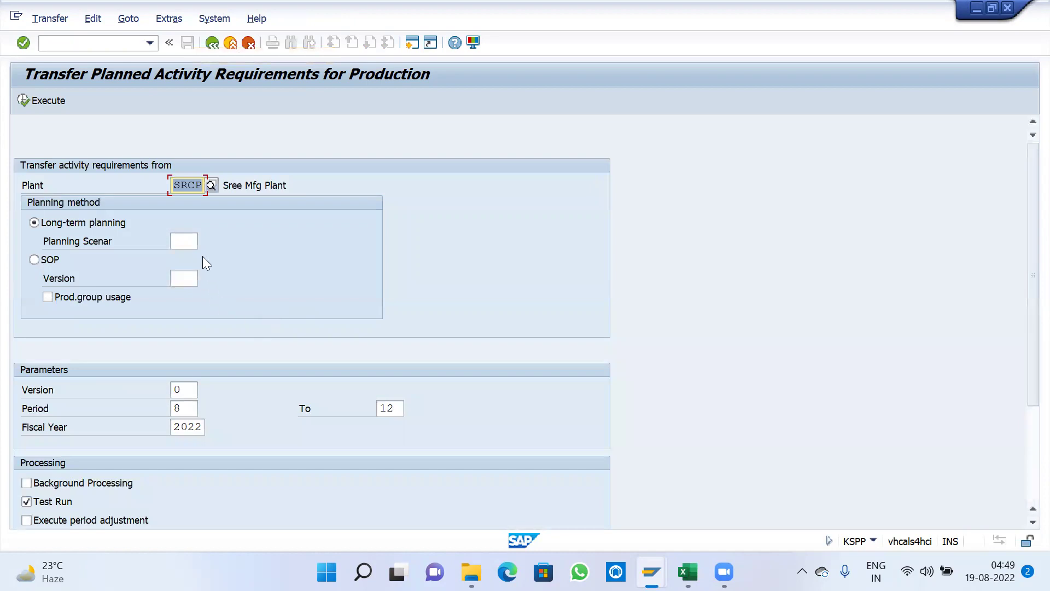
left_click(183, 241)
left_click(186, 257)
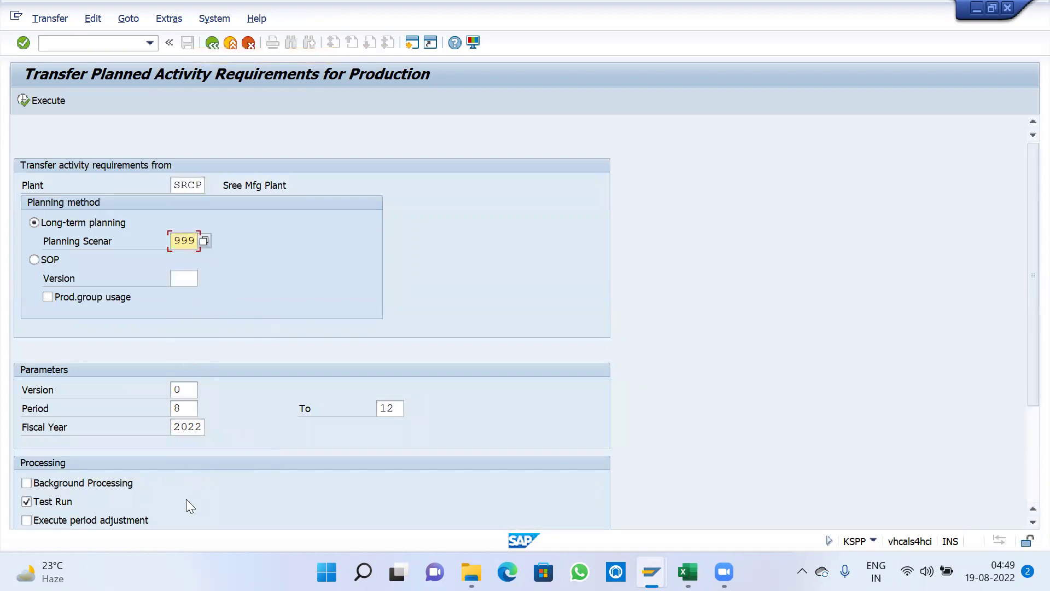
left_click(54, 500)
scroll(235, 383, "down", 6)
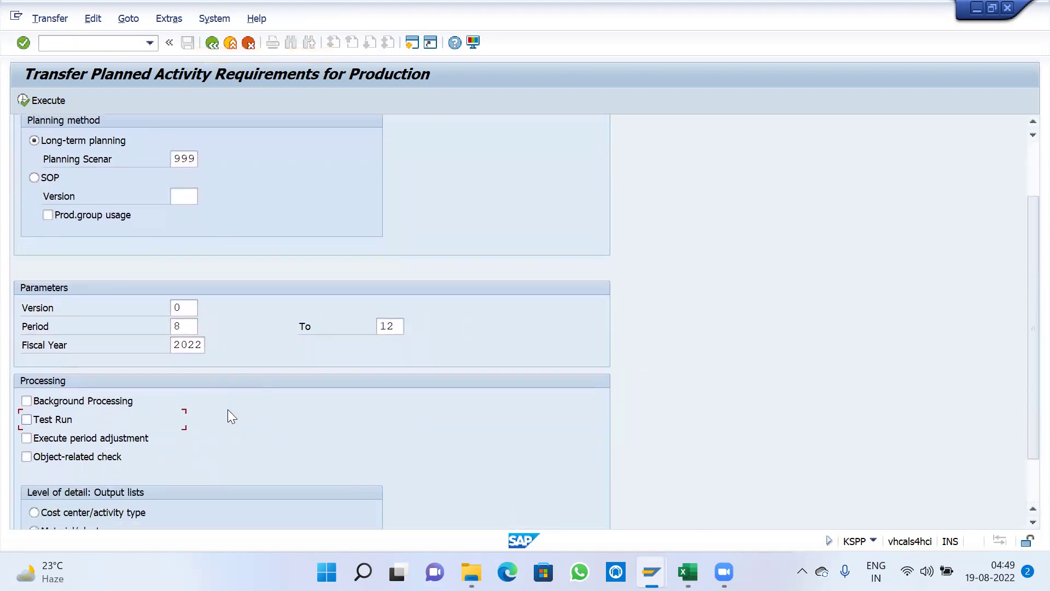
scroll(223, 434, "down", 2)
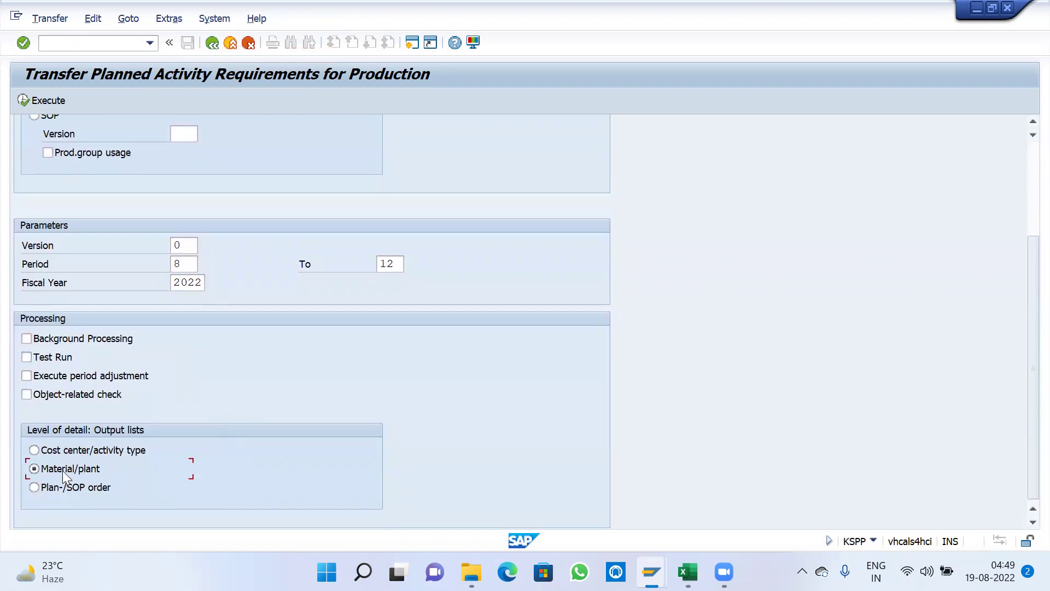
Step: Execute the update, open the detail list, and copy the scheduled activity quantities
left_click(36, 102)
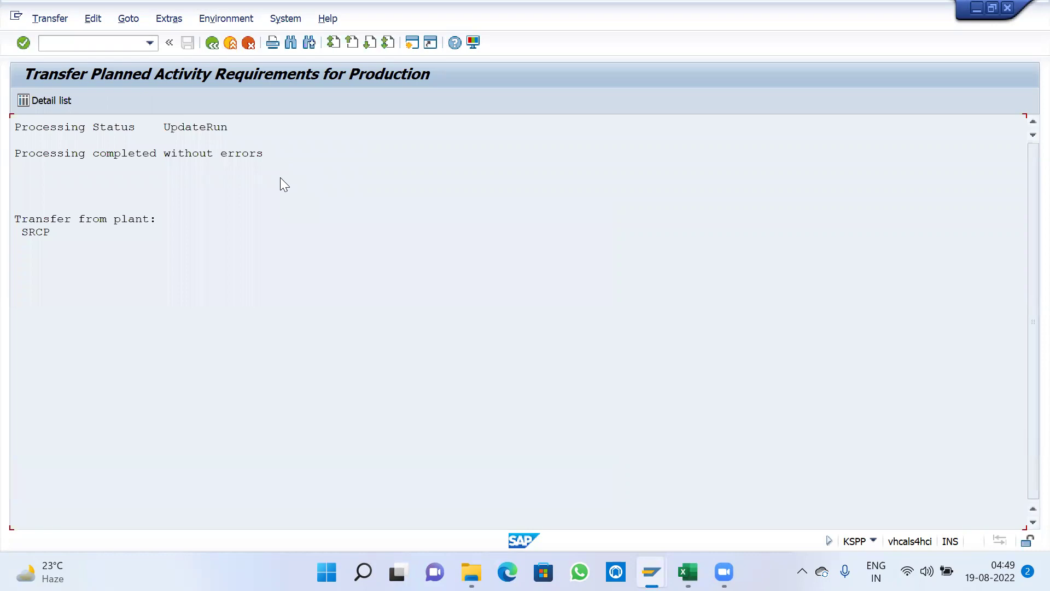
left_click(42, 99)
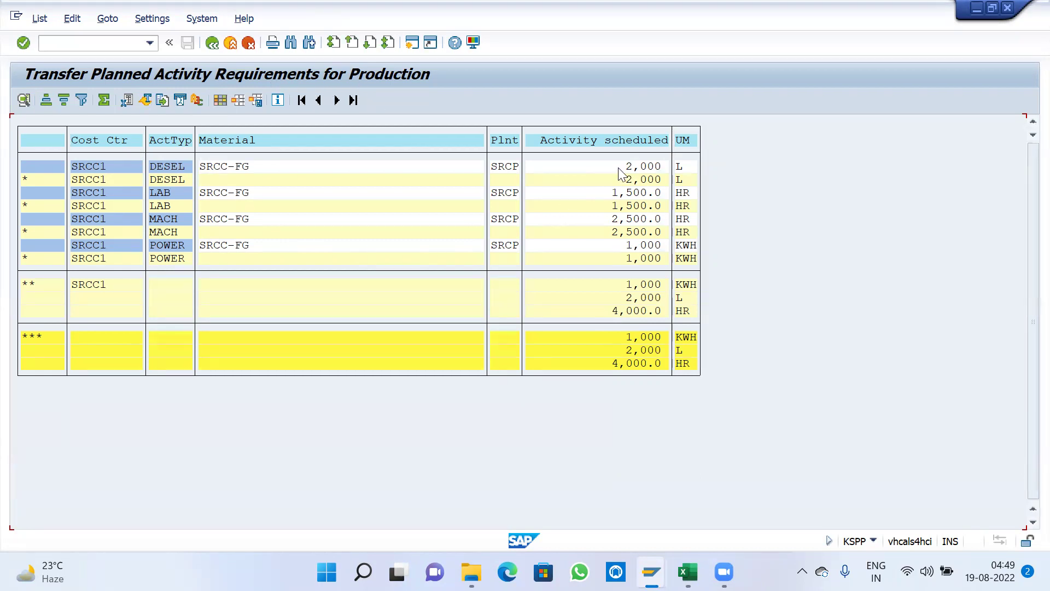
left_click_drag(619, 166, 662, 271)
key("ctrl+c")
Step: Confirm KP27 still shows Scheduled Activity 0 for SRCC1, then bring the KSPP transfer log forward
mouse_move(652, 571)
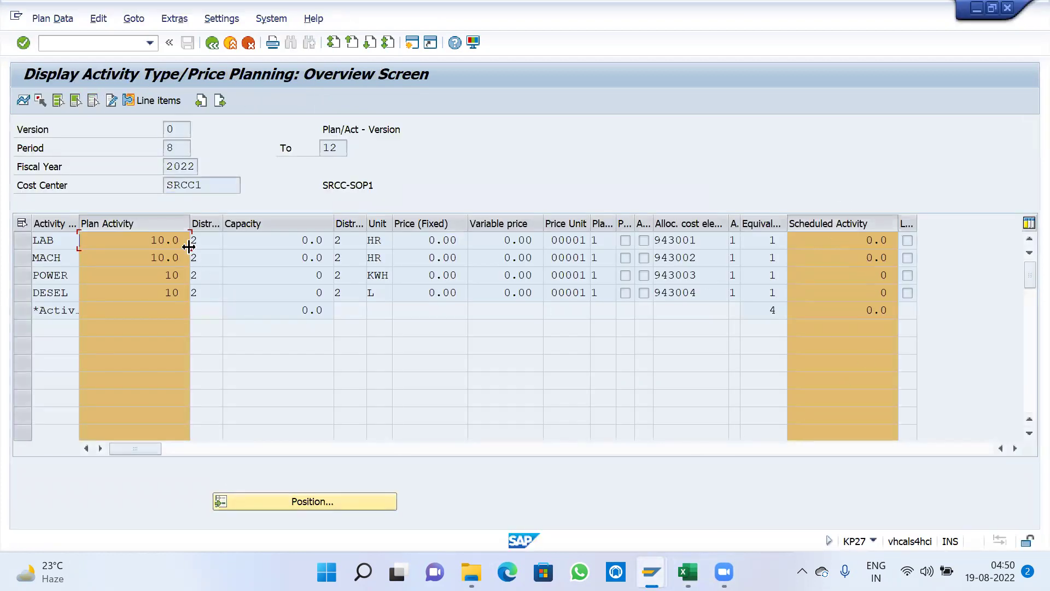
left_click(160, 225)
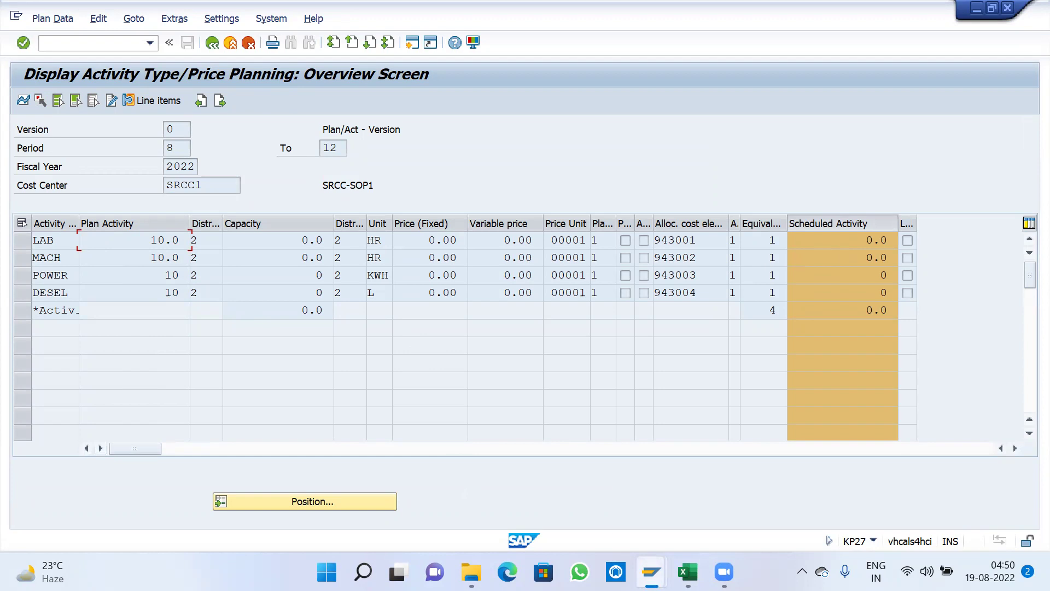
mouse_move(651, 572)
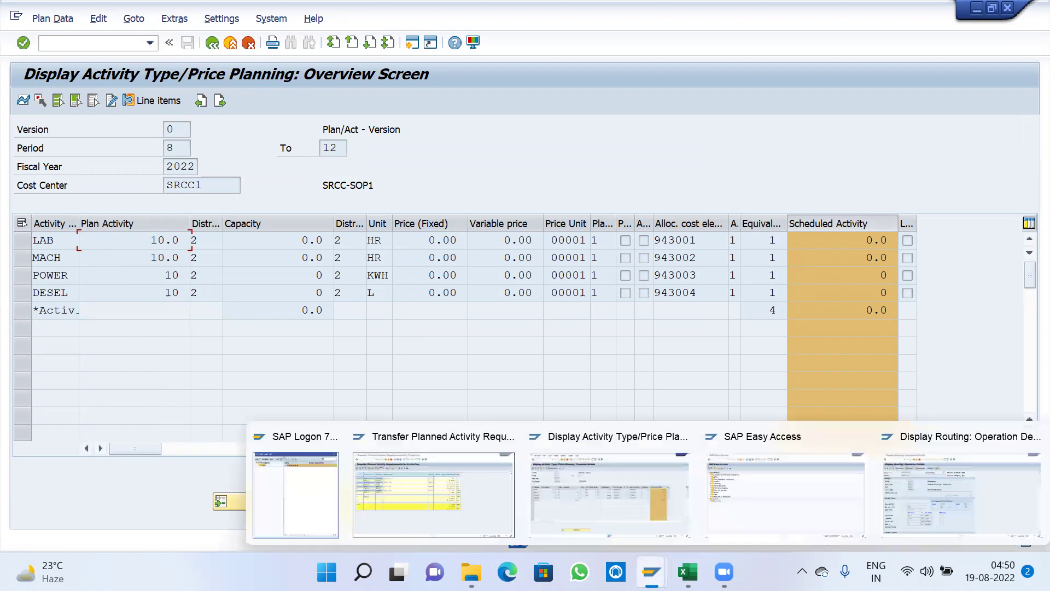
left_click(438, 478)
Step: Return to the KSPP selection, choose Flexible transfer with scenario 999, and clear Test Run
left_click(214, 46)
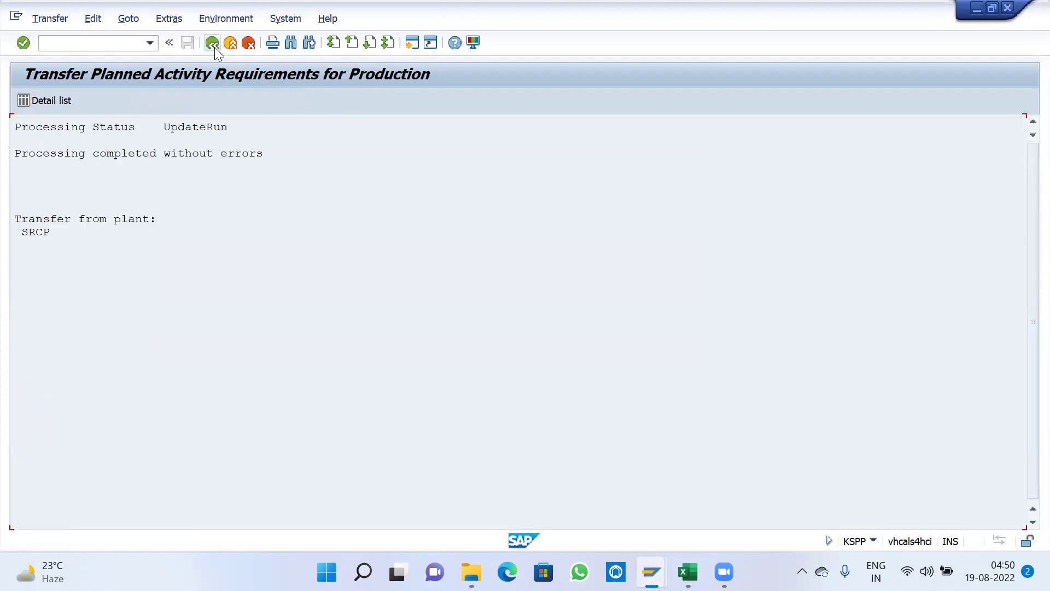
left_click(214, 47)
left_click(56, 336)
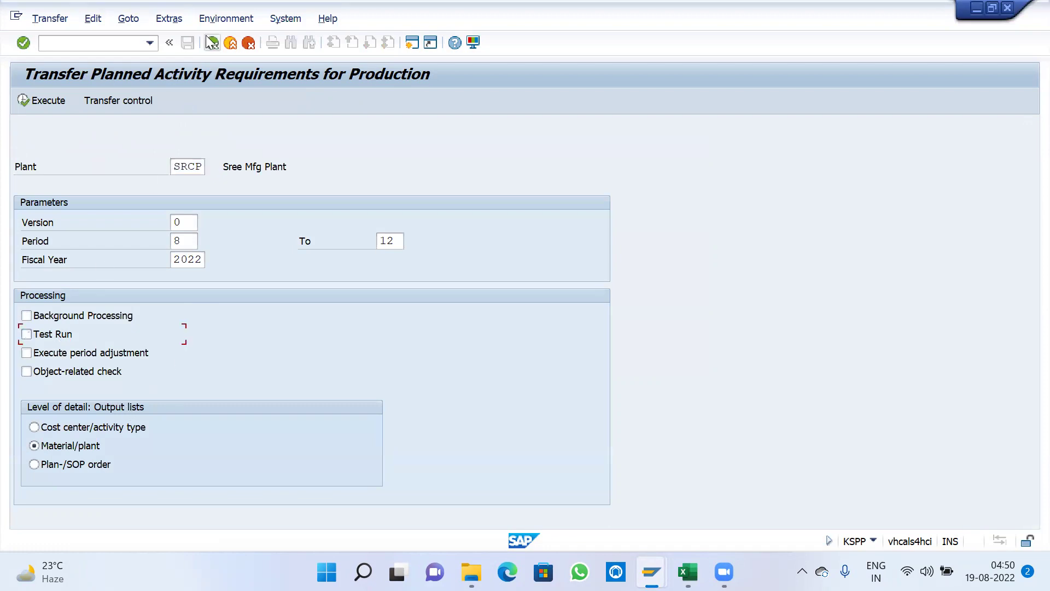
left_click(226, 19)
left_click(226, 57)
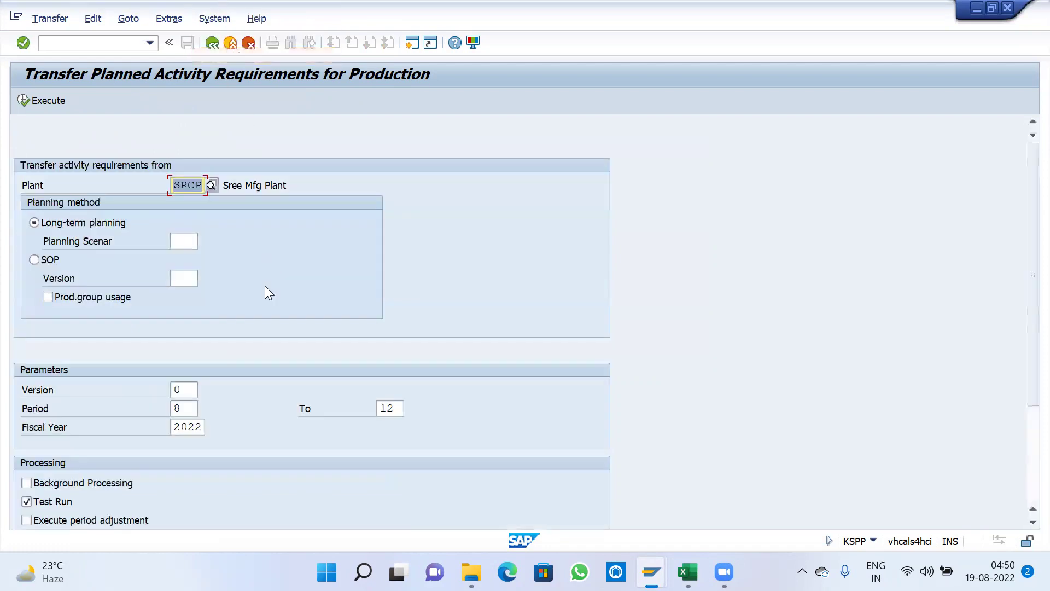
left_click(183, 249)
type("999")
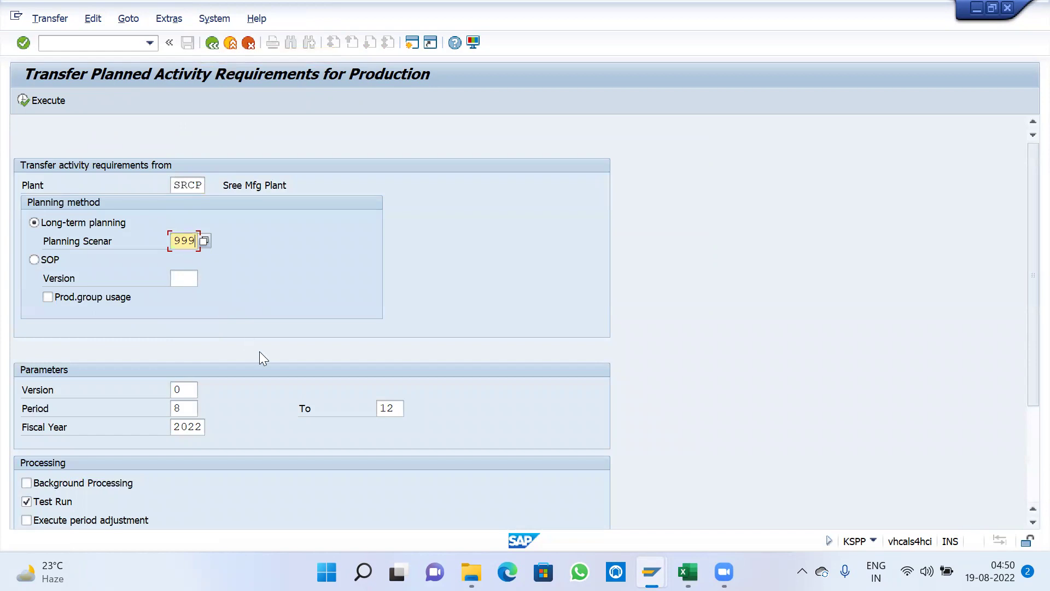
scroll(378, 381, "down", 1)
left_click(20, 478)
scroll(295, 508, "down", 1)
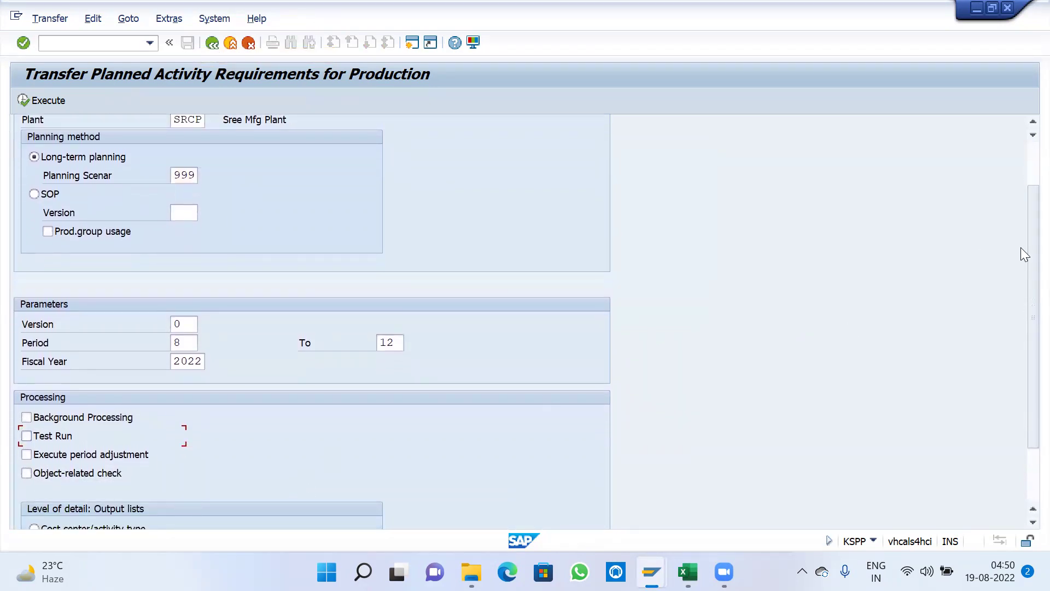
left_click_drag(1032, 252, 1024, 341)
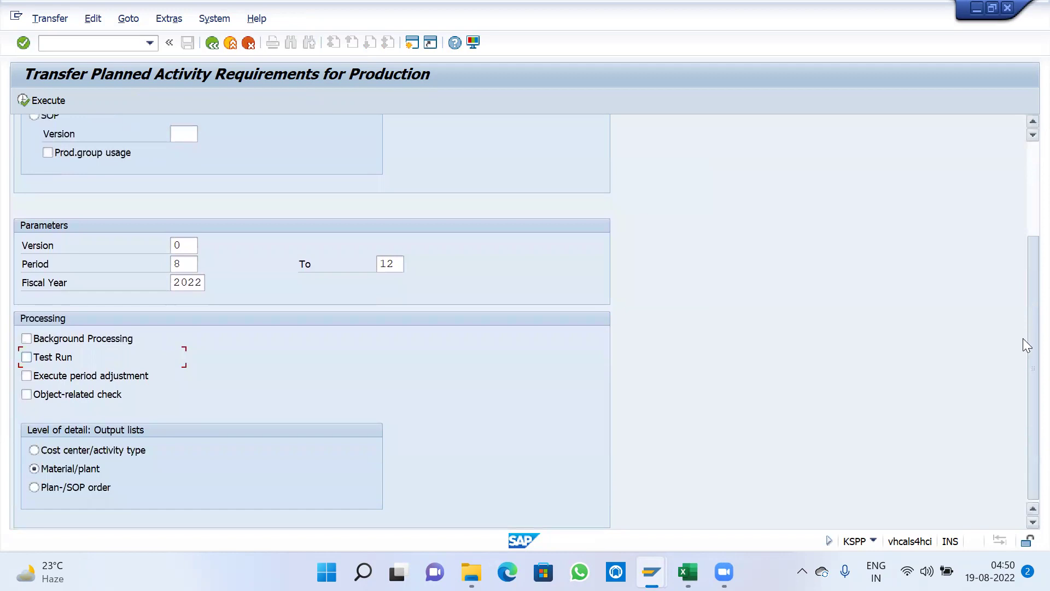
Step: Execute the update run, view the detail list, and back out to SAP Easy Access
left_click(25, 101)
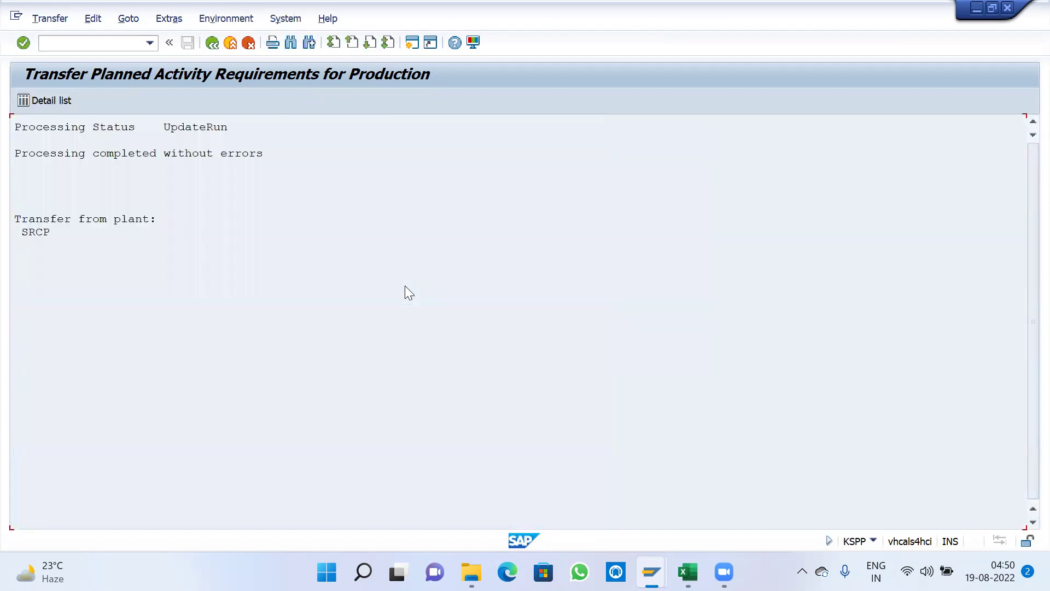
left_click(63, 101)
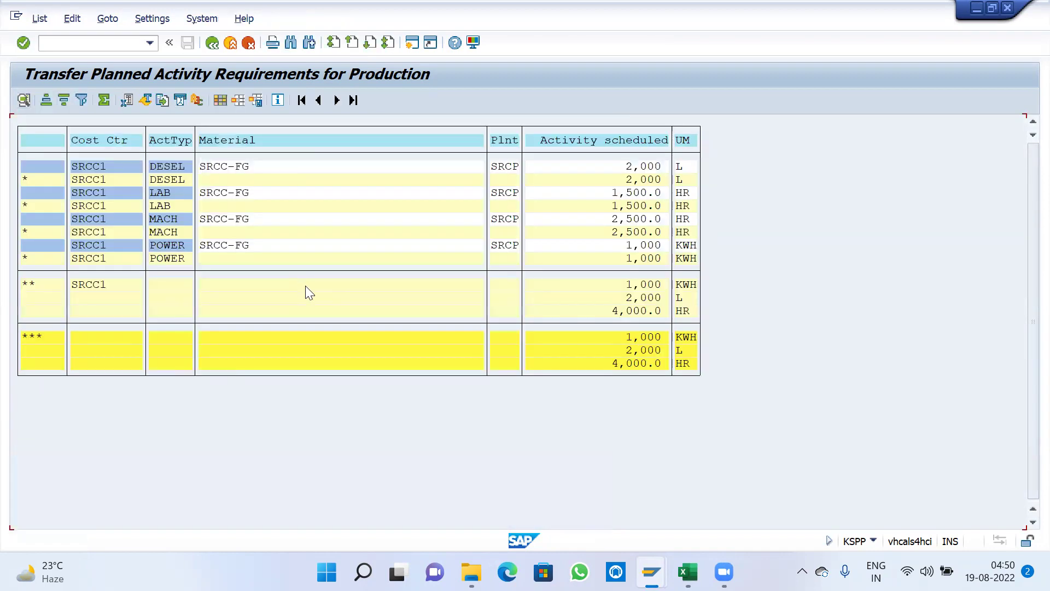
left_click(211, 43)
left_click(211, 44)
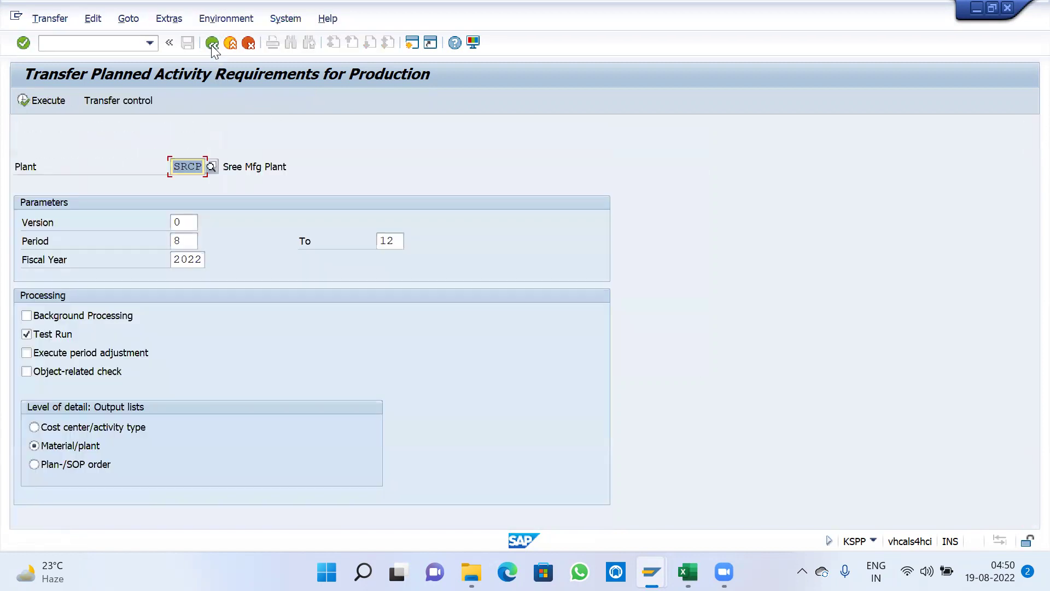
left_click(211, 43)
Step: Copy the routing's Machine-HR standard value 5.0 into factor cell G27
mouse_move(651, 572)
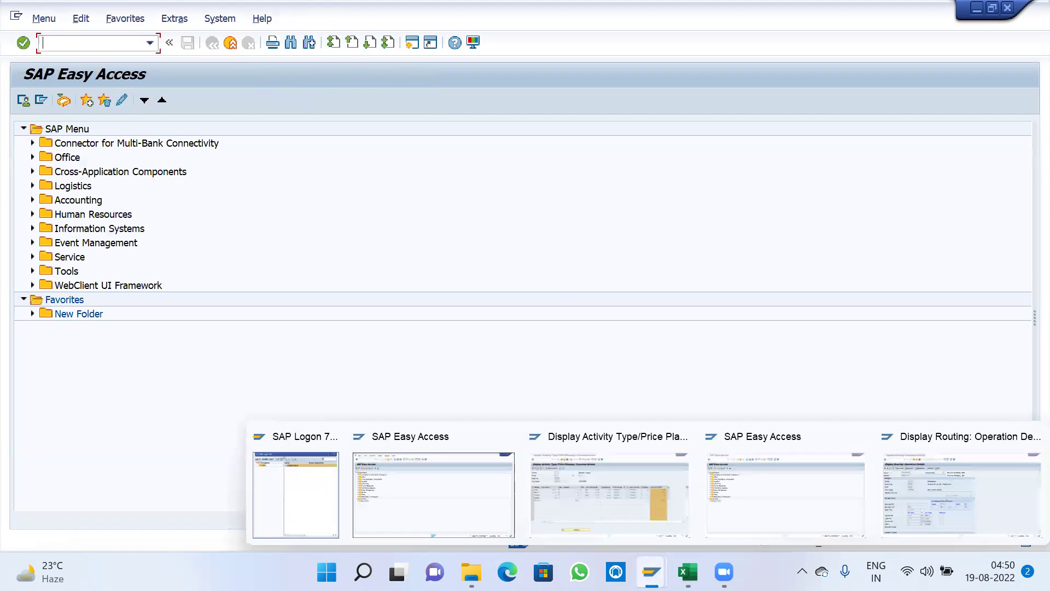
left_click(687, 573)
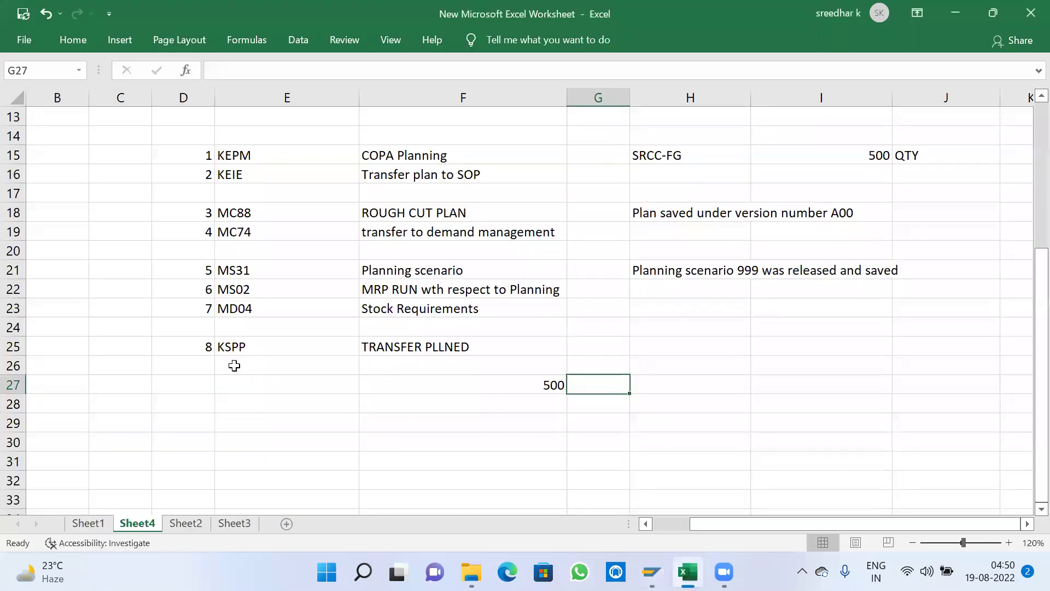
left_click(205, 370)
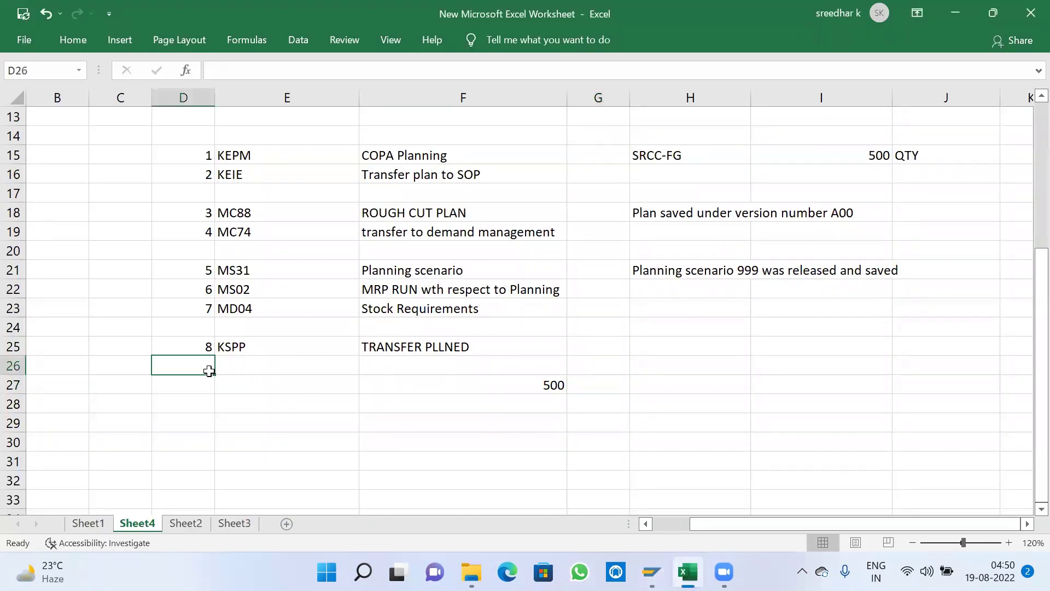
key("Right")
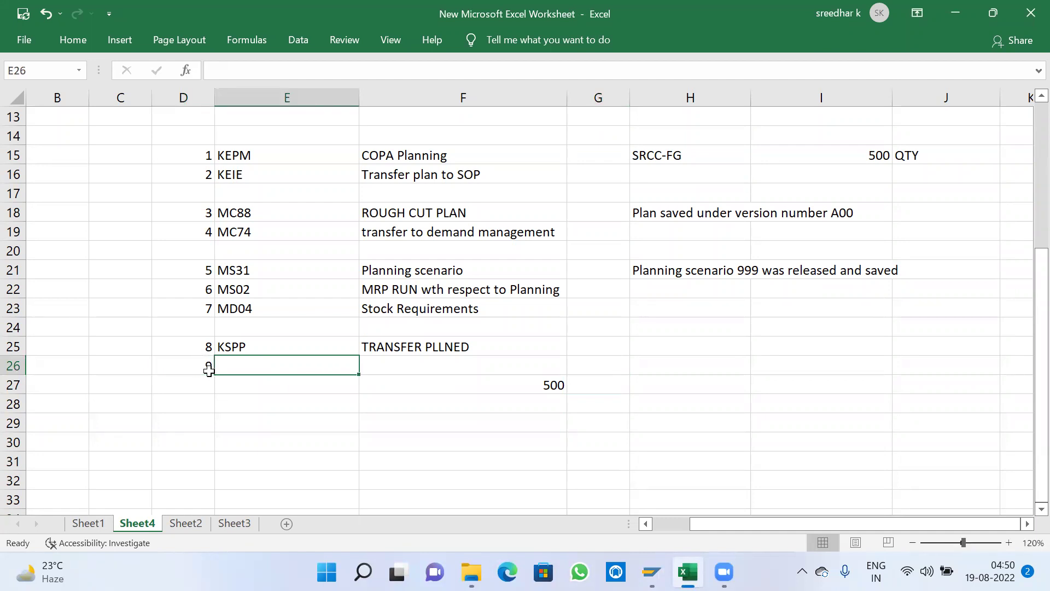
mouse_move(651, 571)
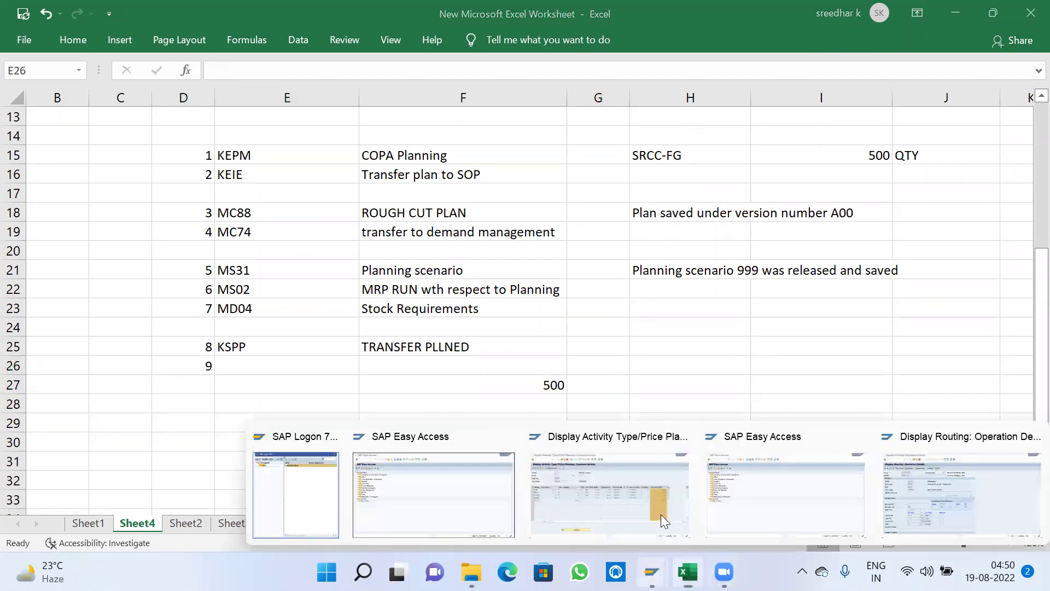
left_click(601, 499)
left_click(134, 224)
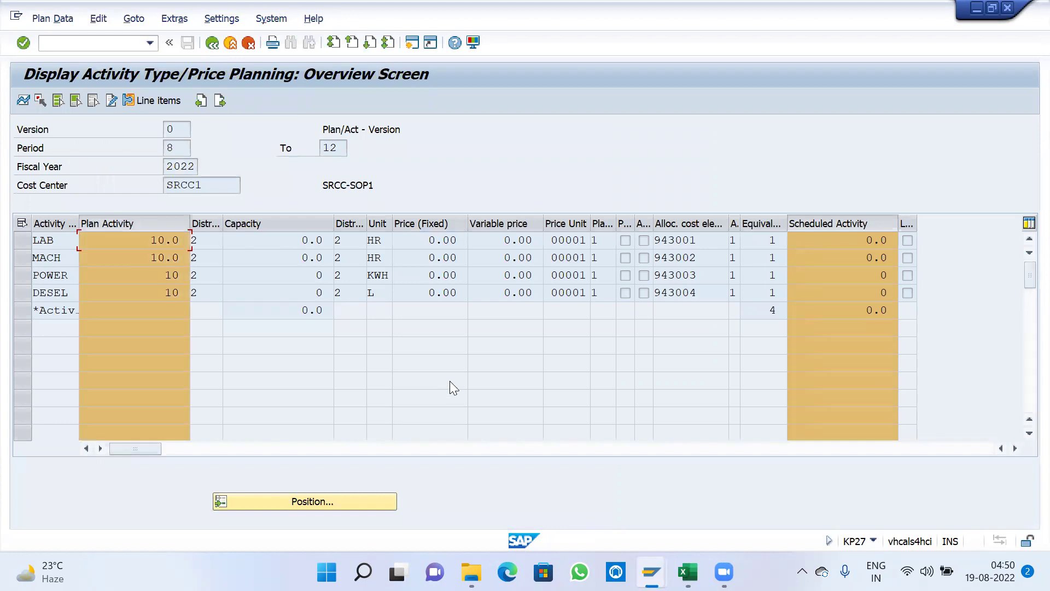
left_click(688, 572)
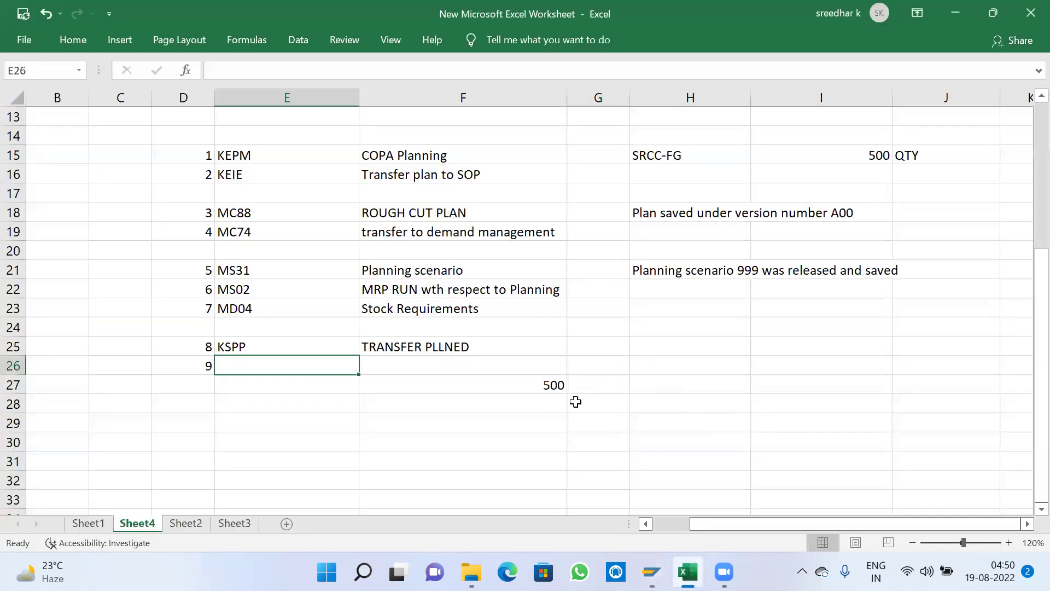
left_click(550, 405)
left_click_drag(575, 385, 598, 432)
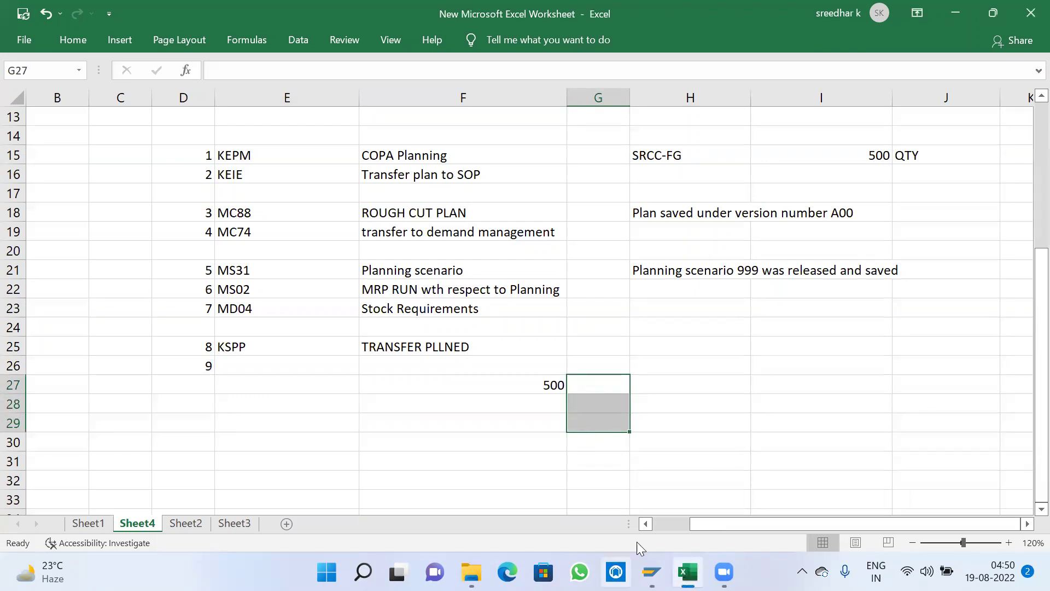
mouse_move(651, 572)
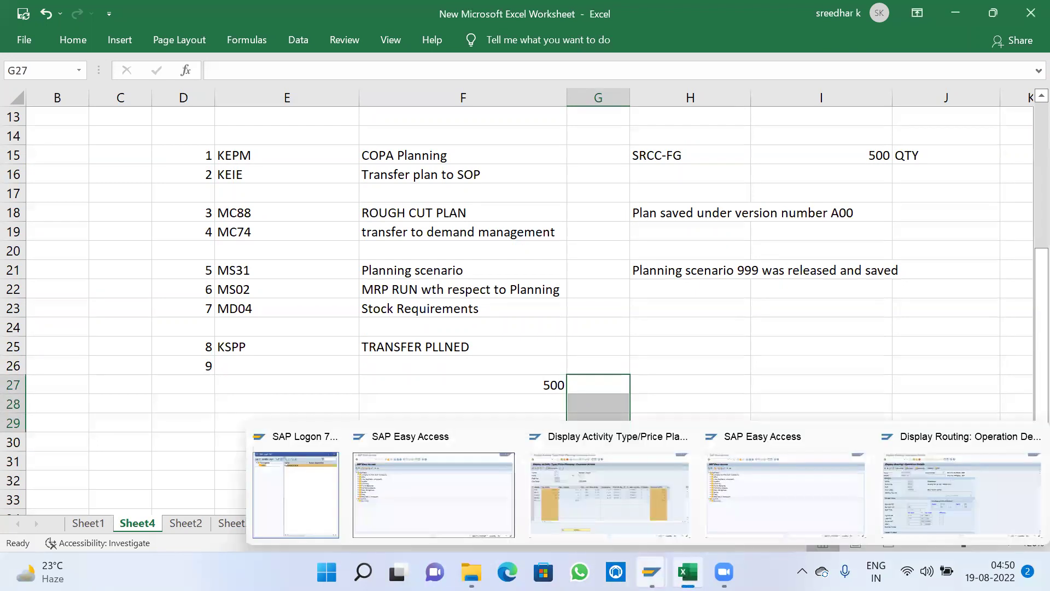
left_click(957, 505)
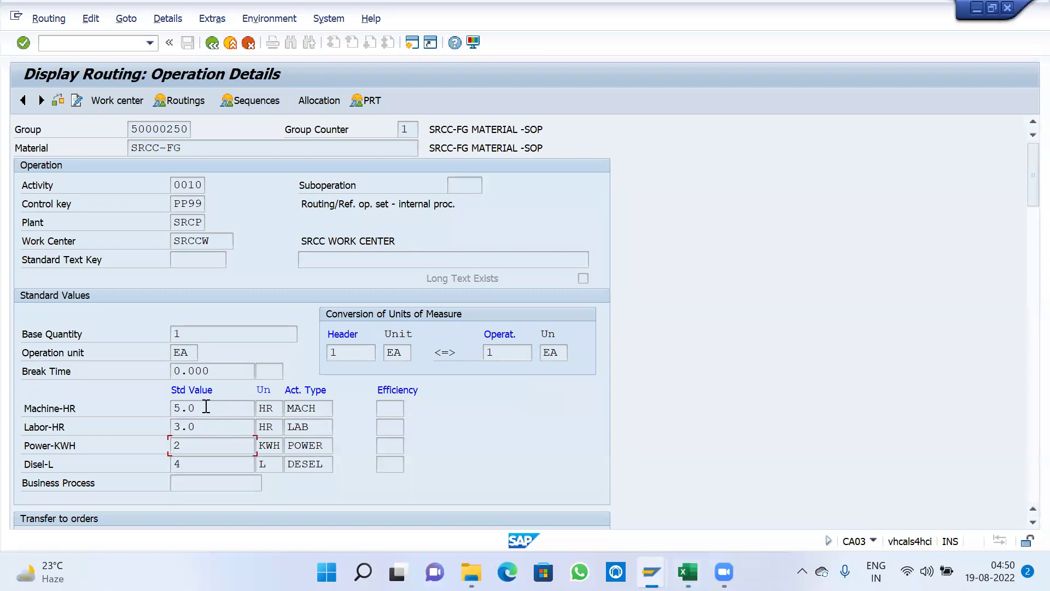
left_click_drag(206, 406, 165, 404)
key("ctrl+c")
key("alt+Tab")
left_click(592, 385)
key("ctrl+v")
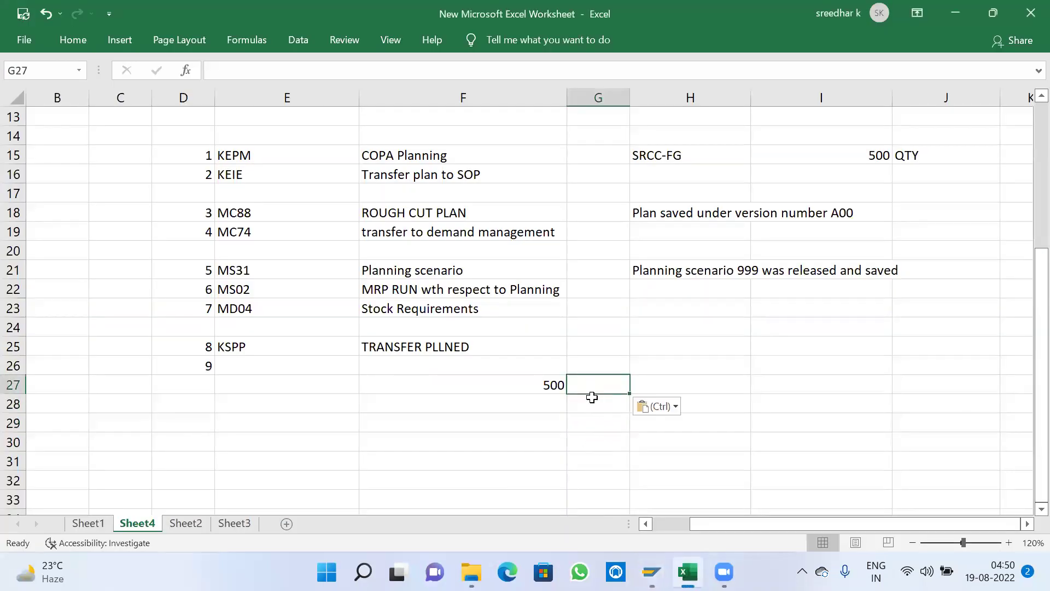
left_click(592, 403)
Step: Fill G28:G30 with the routing's Labor-HR 3, Power-KWH 2 and Diesel-L 4 values
key("alt+Tab")
left_click_drag(197, 425, 169, 429)
key("ctrl+c")
key("alt+Tab")
key("ctrl+v")
key("Return")
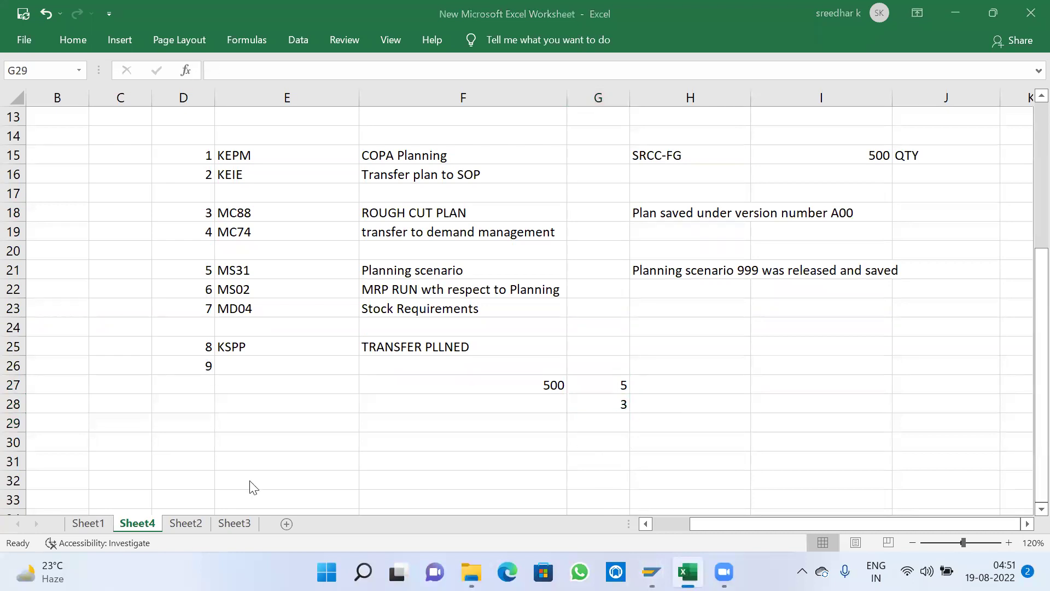
key("alt+Tab")
key("alt+Tab")
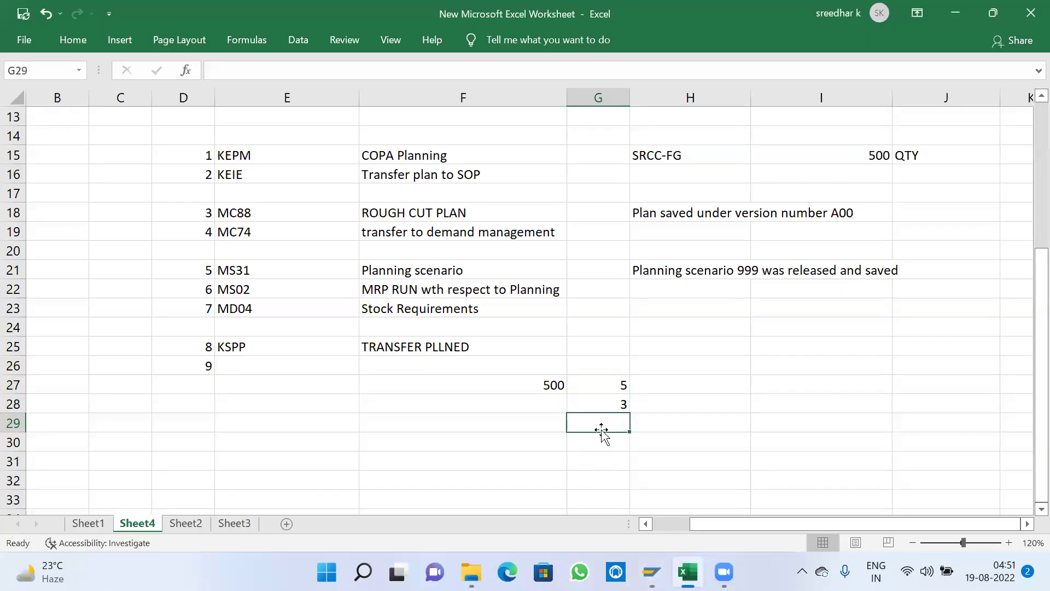
type("2")
key("Return")
key("alt+Tab")
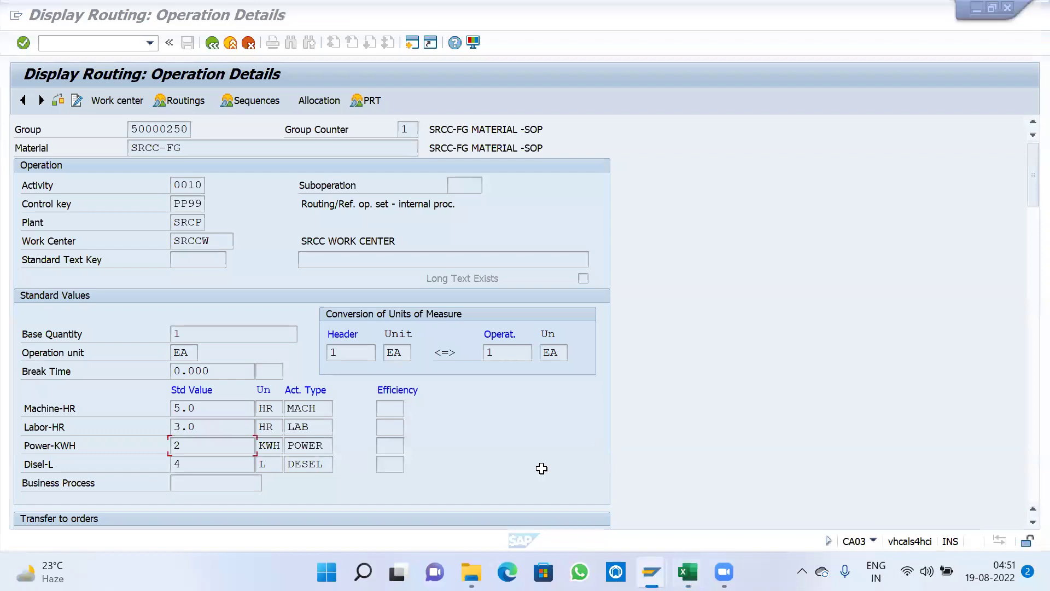
key("alt+Tab")
type("4")
key("Return")
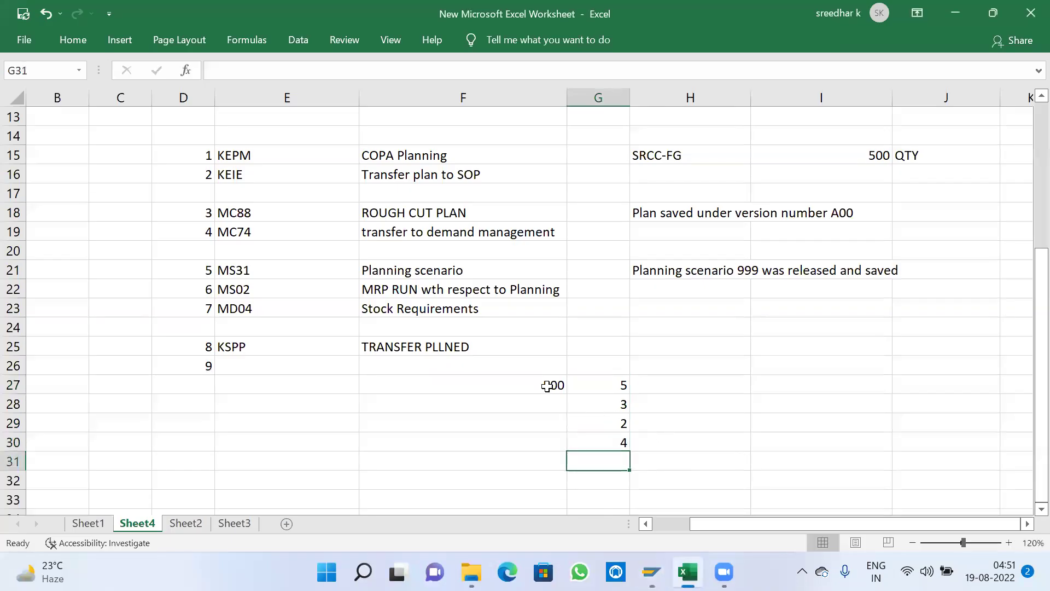
Step: Copy the 500 quantity from F27 down into F28:F30
left_click(545, 385)
key("ctrl+c")
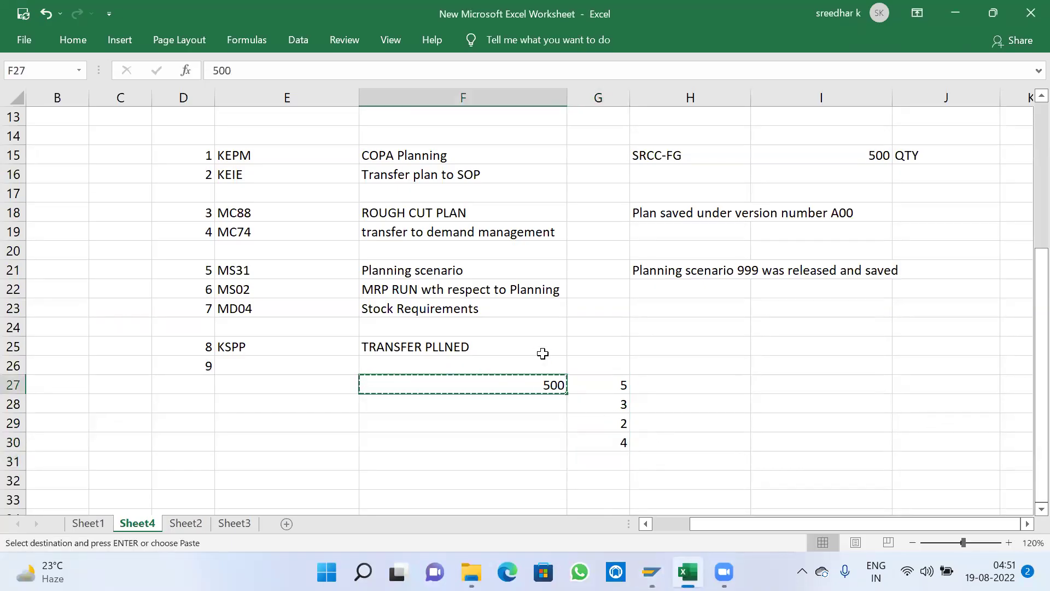
key("Down")
key("ctrl+v")
key("Down")
key("ctrl+v")
key("Down")
key("ctrl+v")
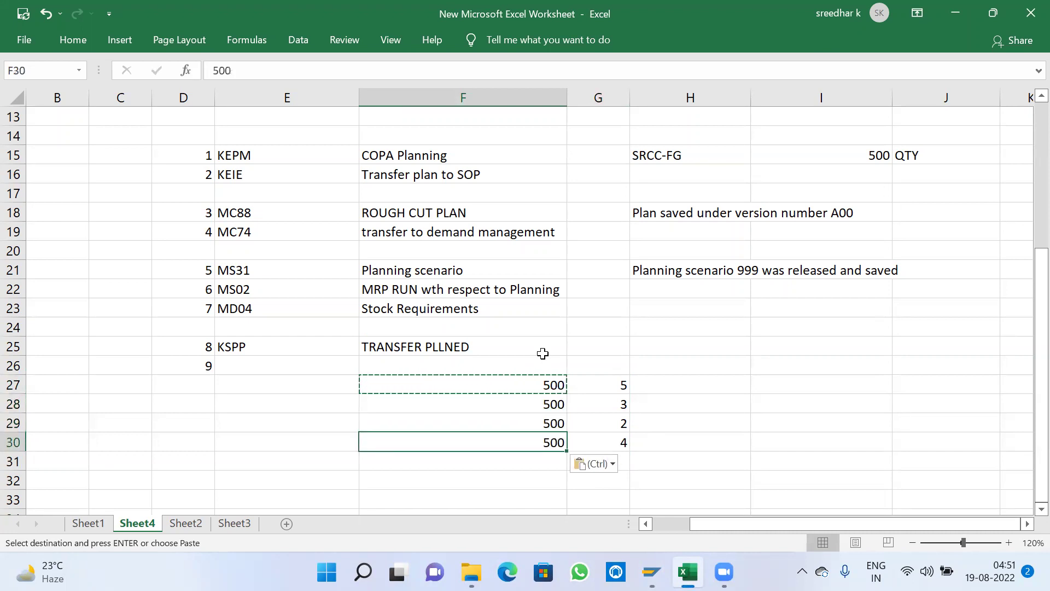
key("Escape")
Step: Enter =F27*G27 in H27, giving 2500, and copy it down to H30
left_click(726, 390)
type("=")
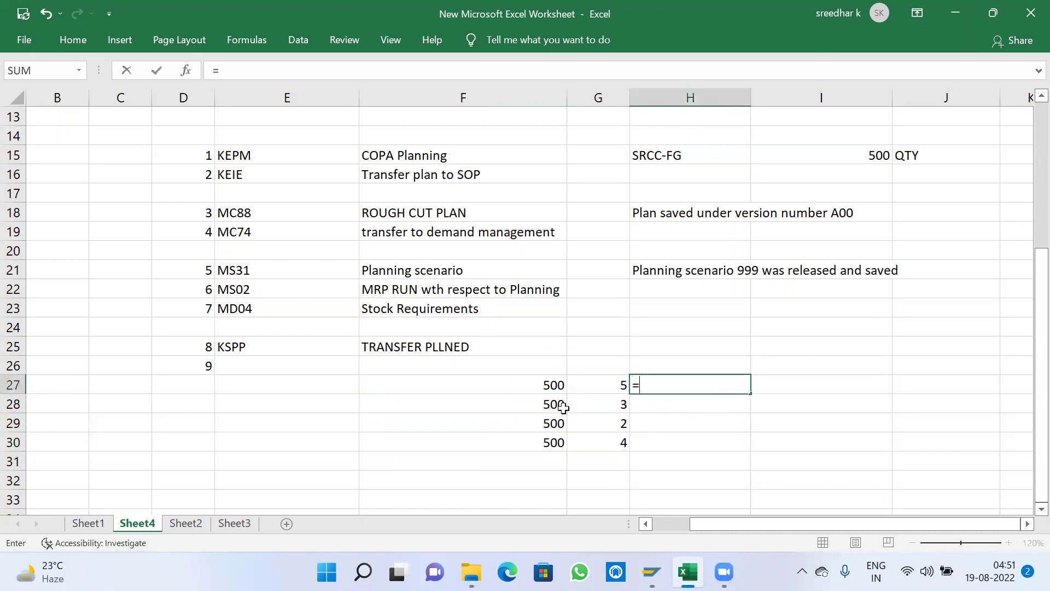
left_click(543, 383)
type("*")
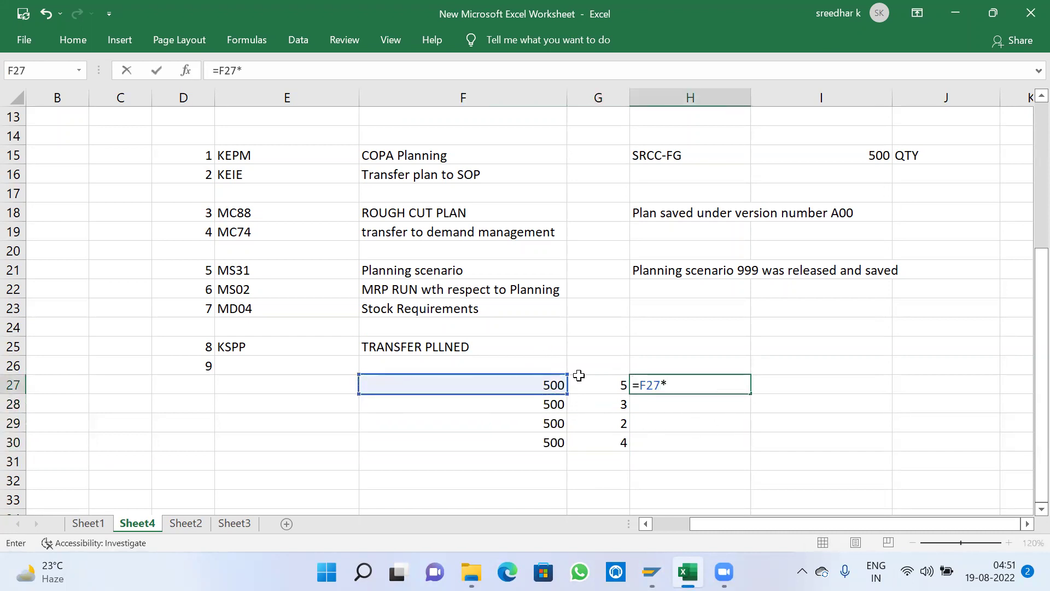
left_click(611, 389)
key("Return")
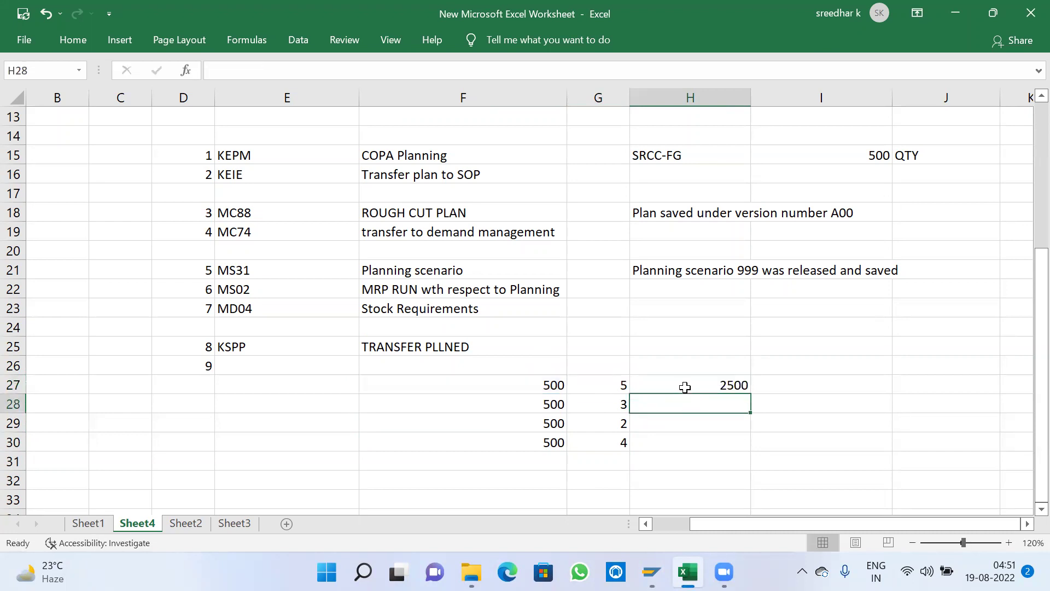
left_click(682, 383)
key("ctrl+c")
key("Down")
key("ctrl+v")
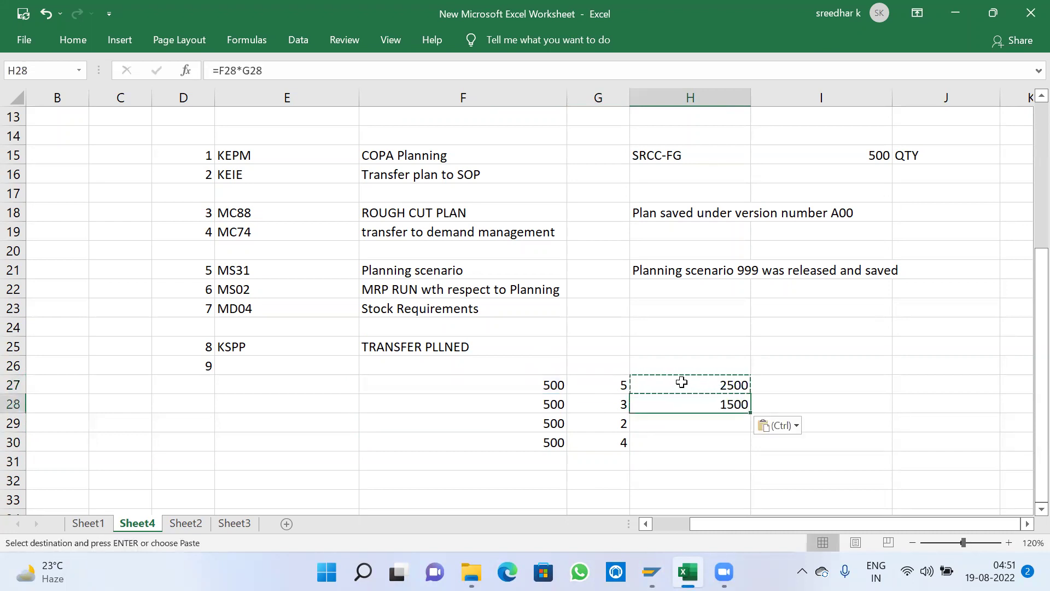
key("Down")
key("ctrl+v")
key("Down")
key("ctrl+v")
key("Escape")
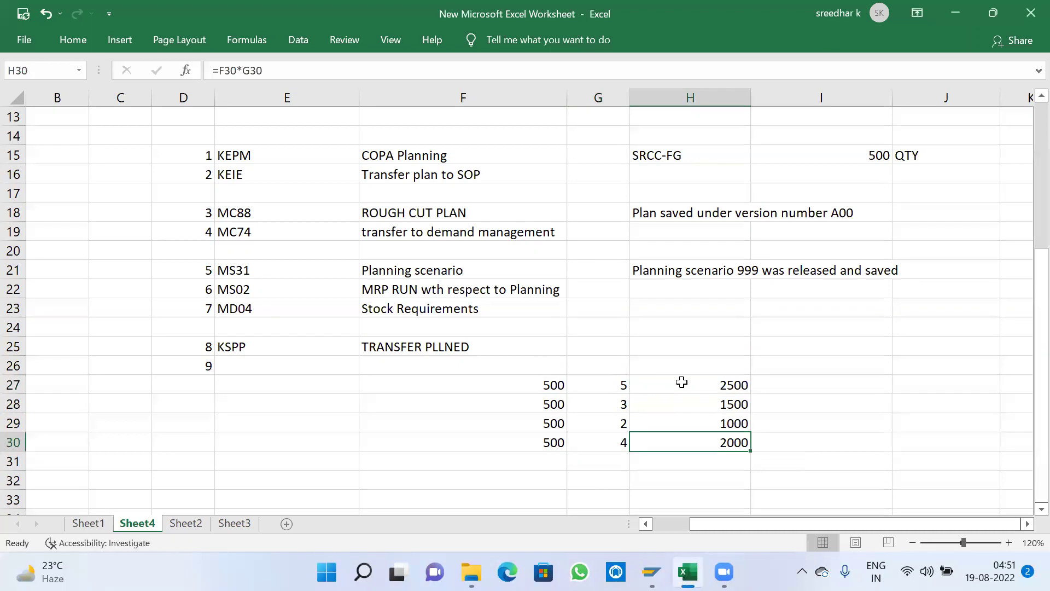
Step: Add the headings SCH ACTY in H26 and TEMP in I26
left_click(693, 367)
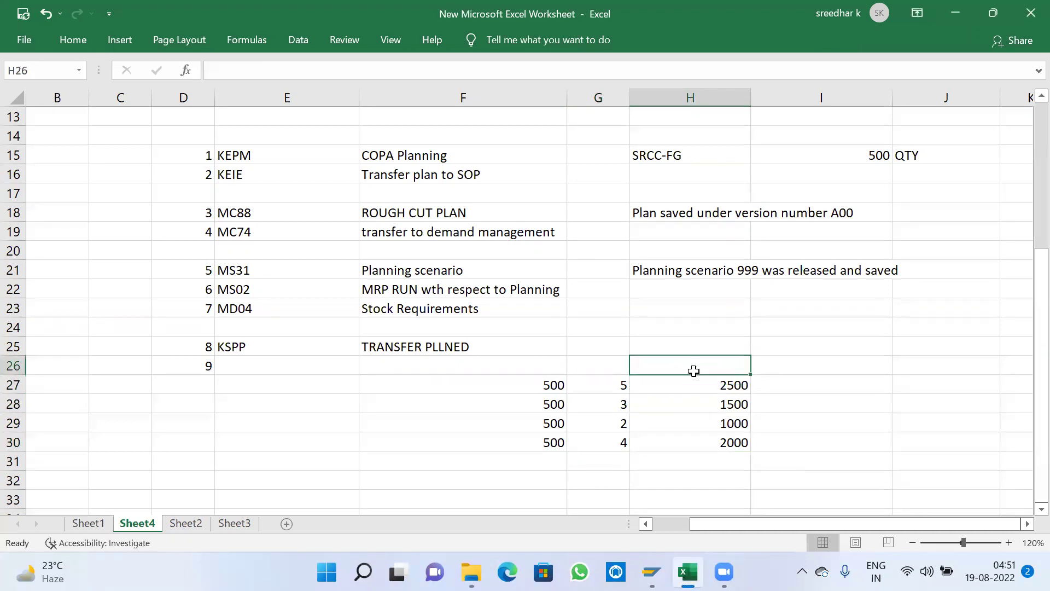
type("SCH ACTY")
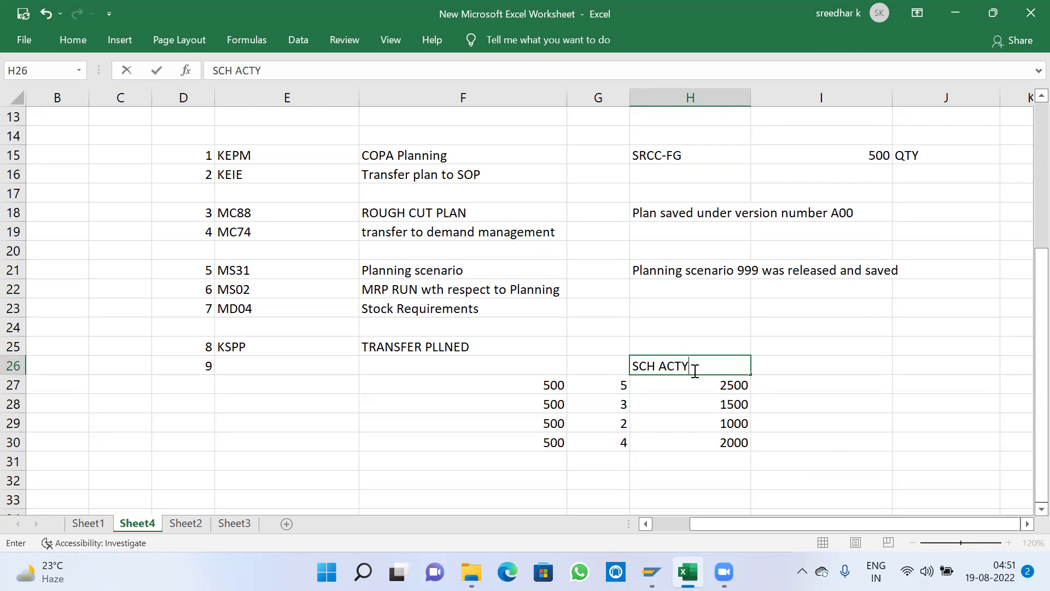
key("Tab")
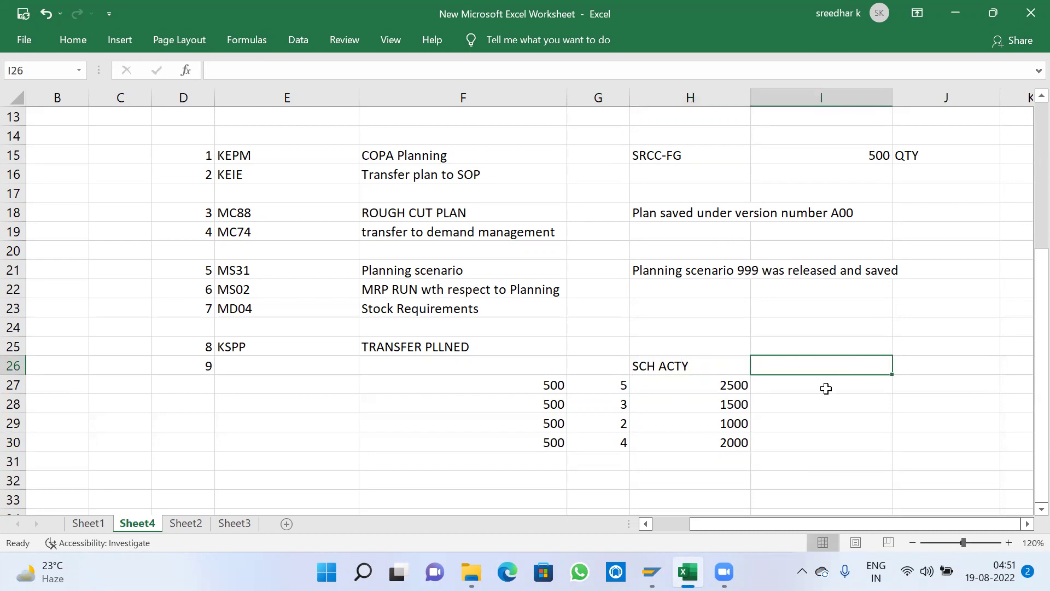
type("TEMP")
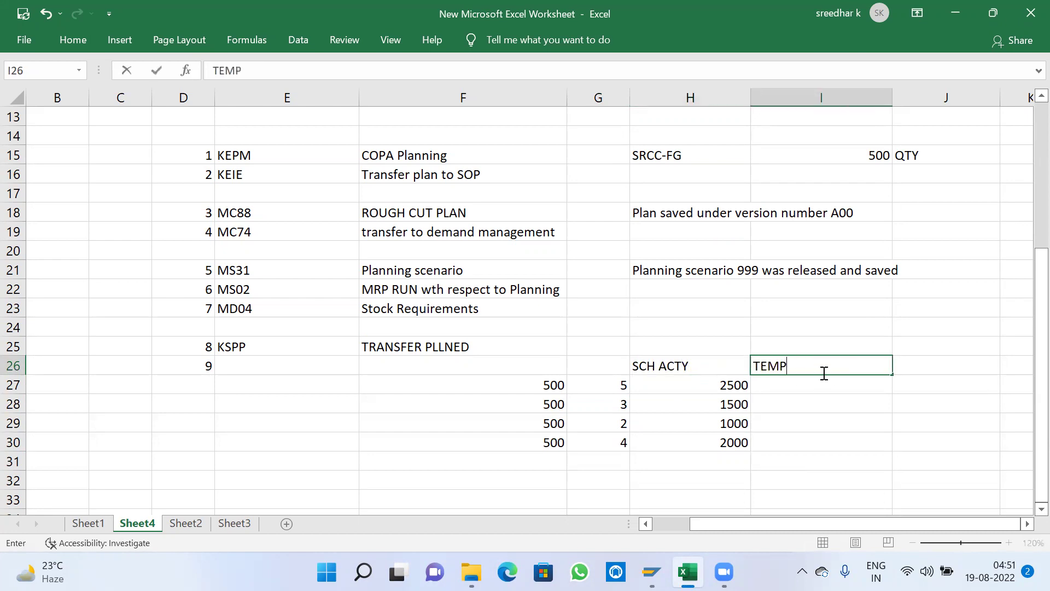
key("Return")
Step: Enter 10 in each of I27:I30, correcting the mistyped 101 in I29
type("10")
key("Return")
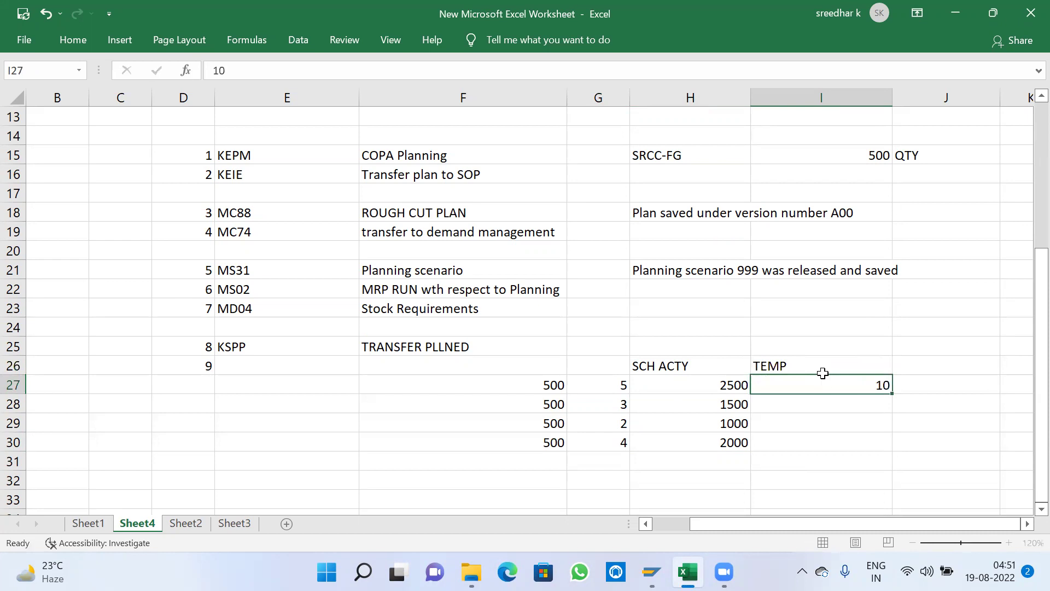
type("1")
key("Return")
type("101")
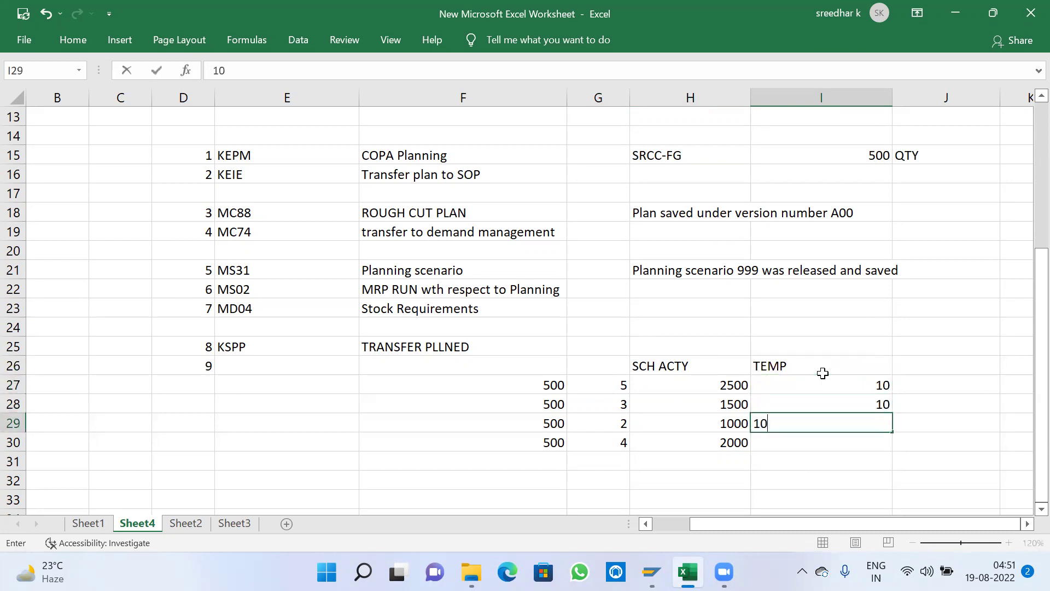
key("Return")
key("Left")
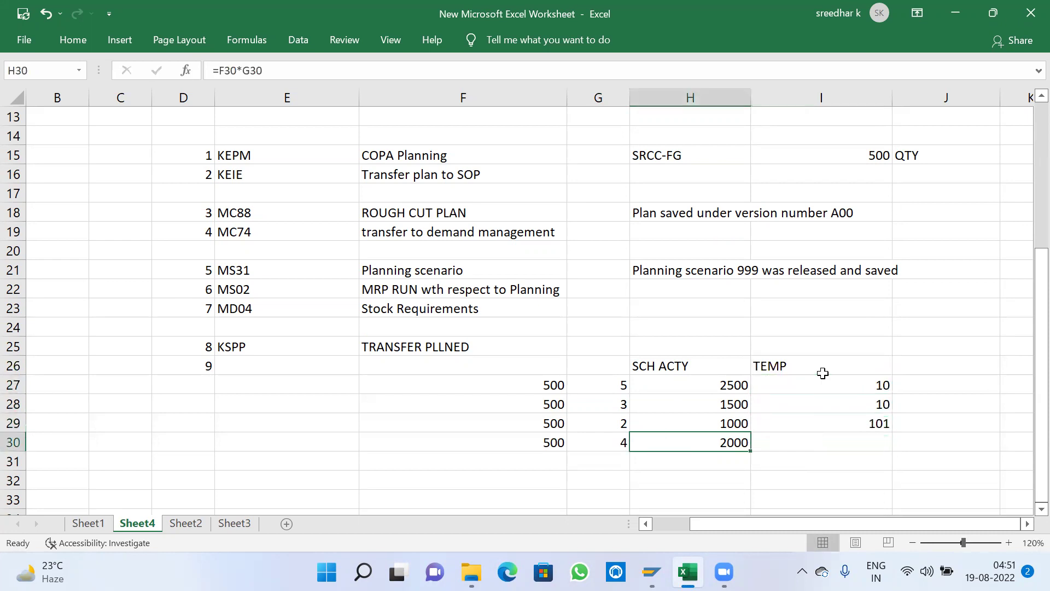
left_click(857, 423)
type("1")
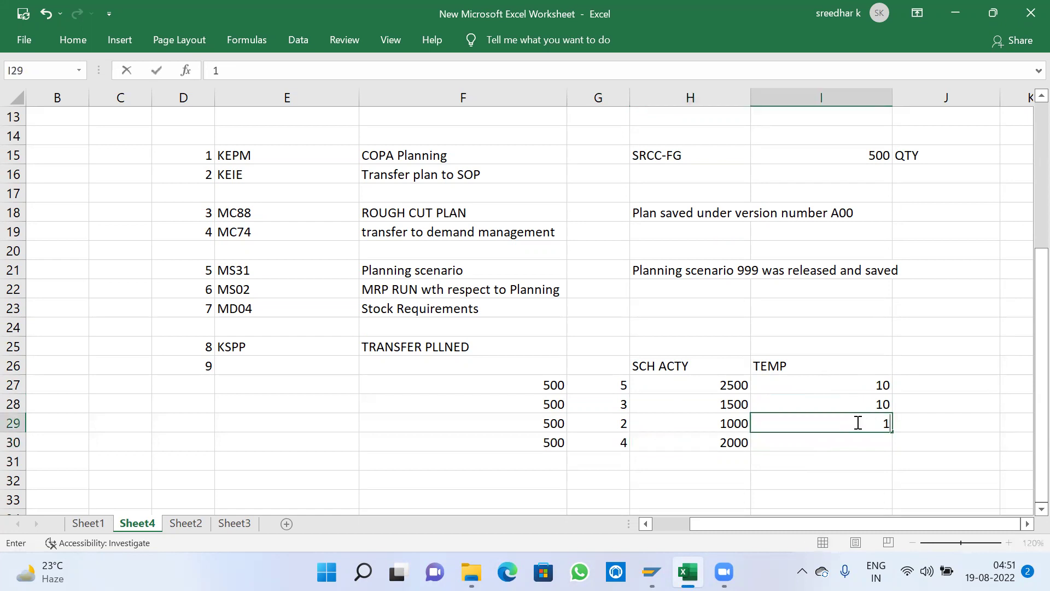
type("0")
key("Return")
type("1")
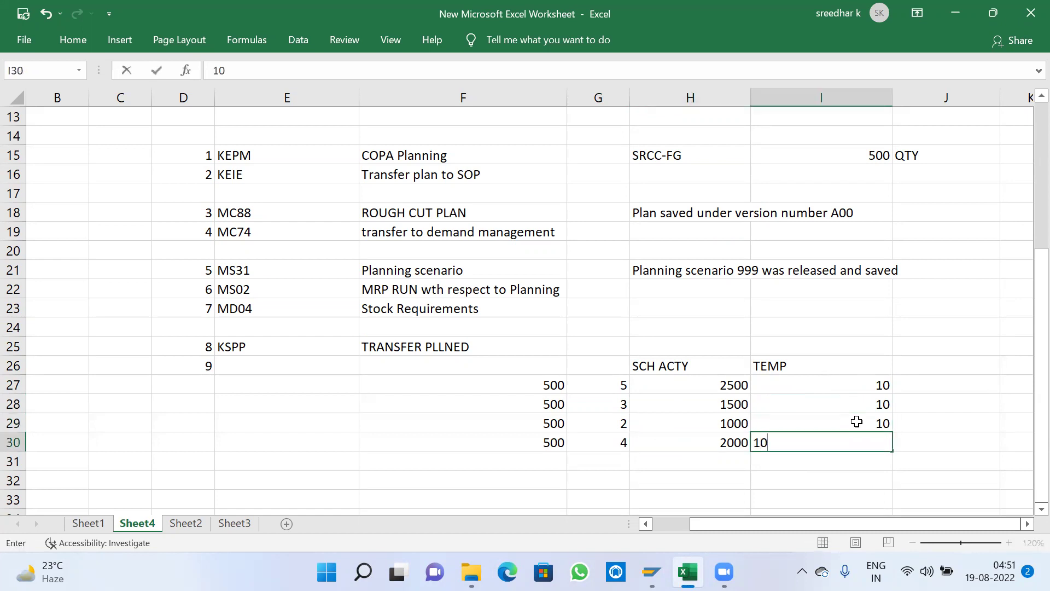
type("0")
key("Return")
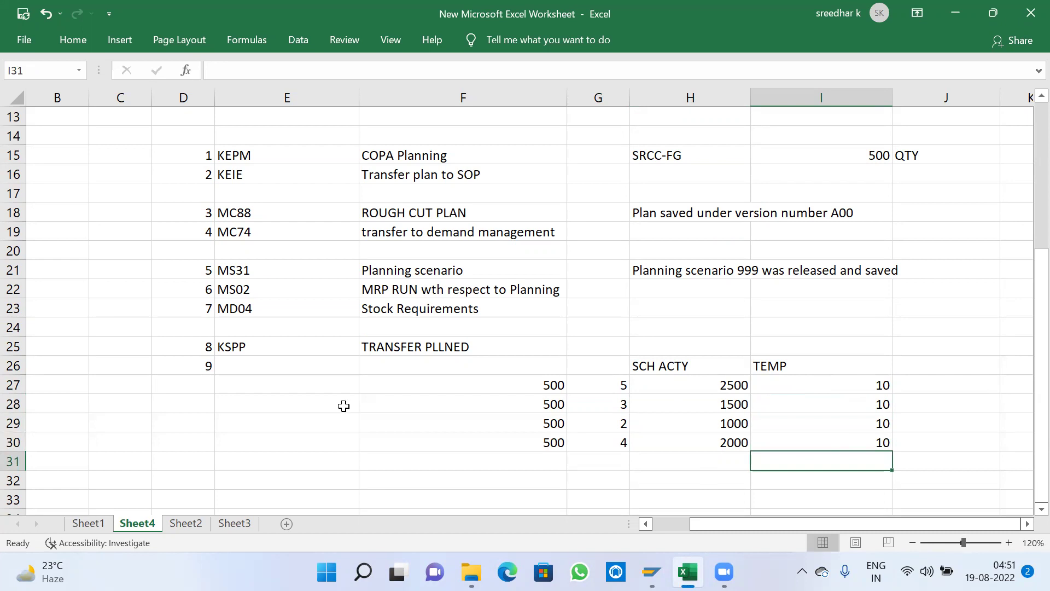
Step: Label E26 with KPSI and F26 with 'RECONCLIATION', and tidy the TEMP heading in I26
left_click(239, 367)
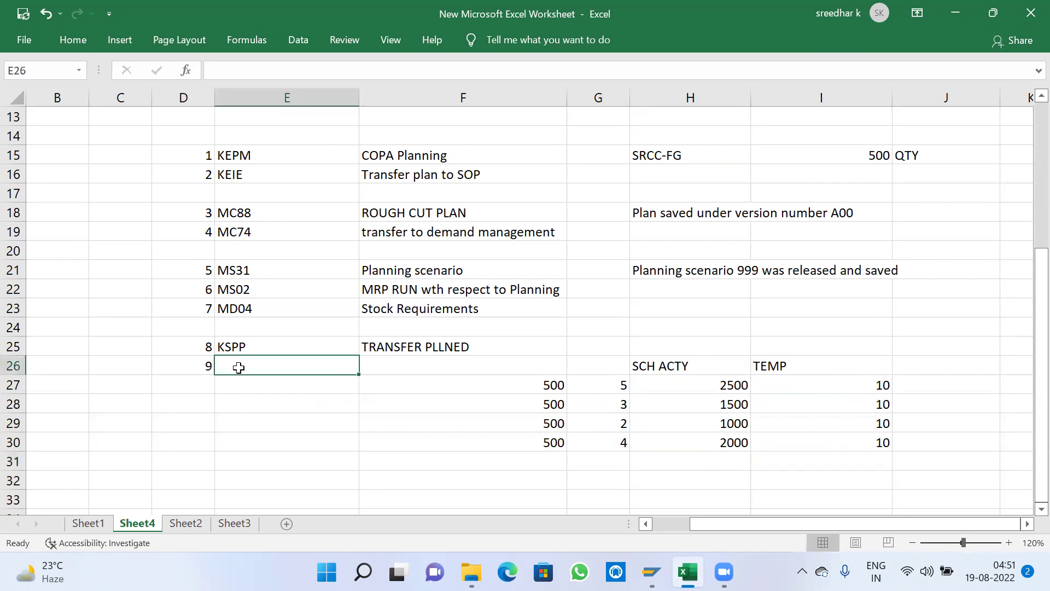
type("KPS")
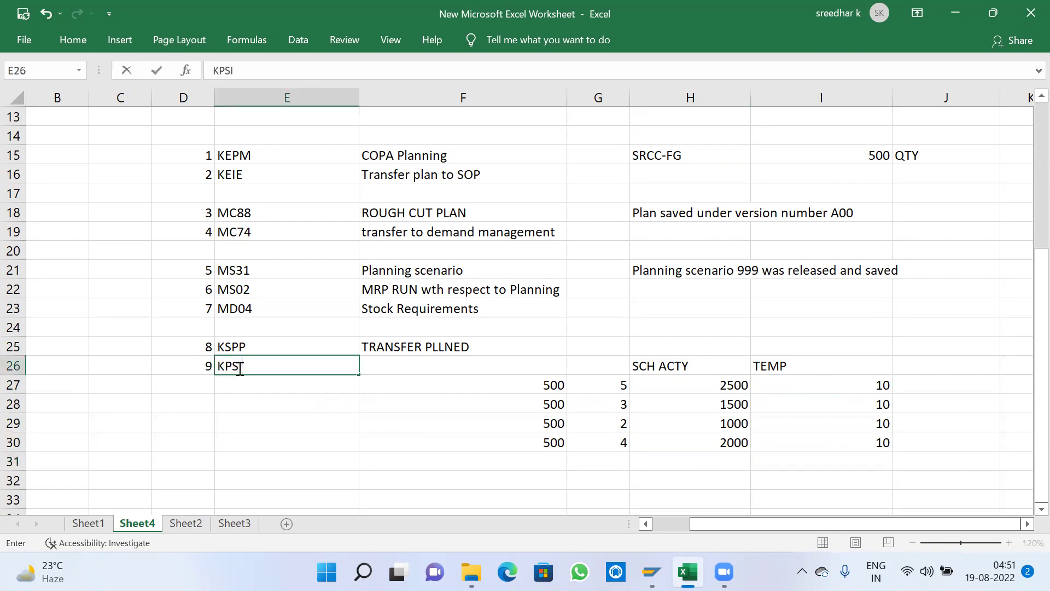
type("I")
key("Return")
left_click(367, 364)
type("RE")
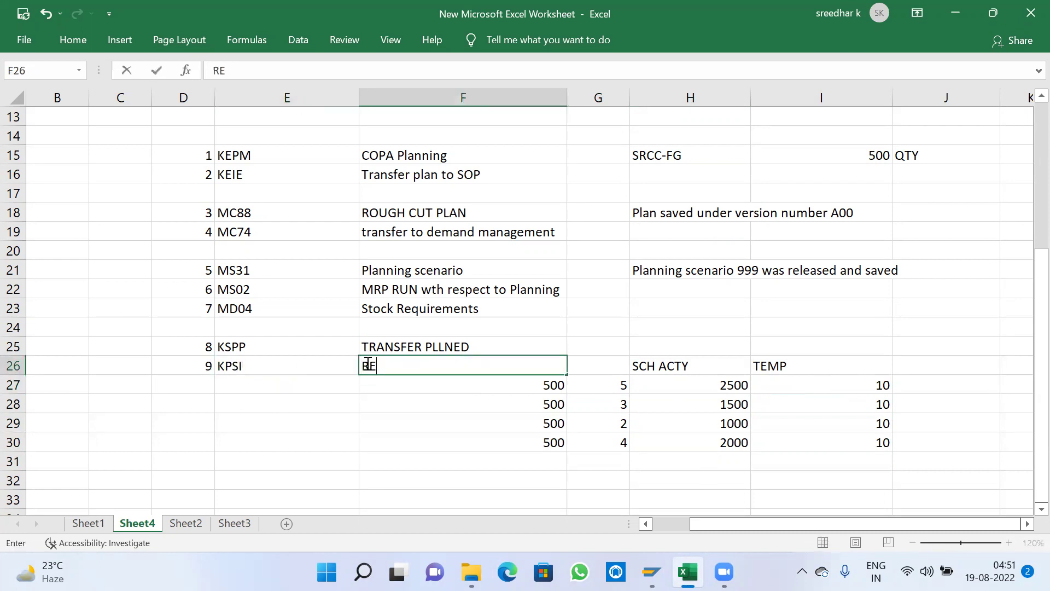
type("CONCLIATION")
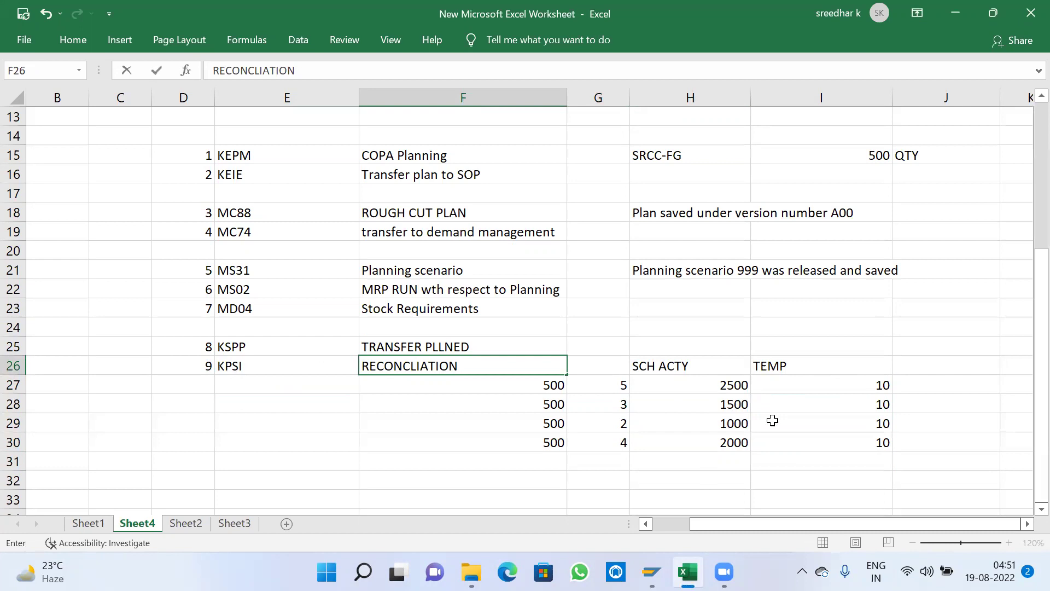
left_click_drag(870, 444, 871, 461)
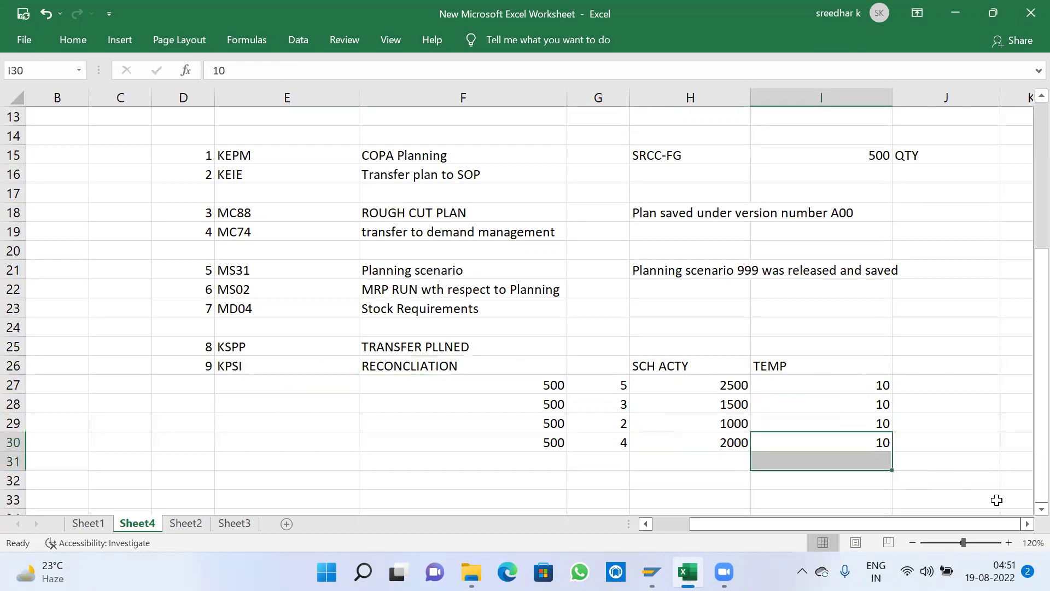
left_click(1027, 523)
left_click(1027, 524)
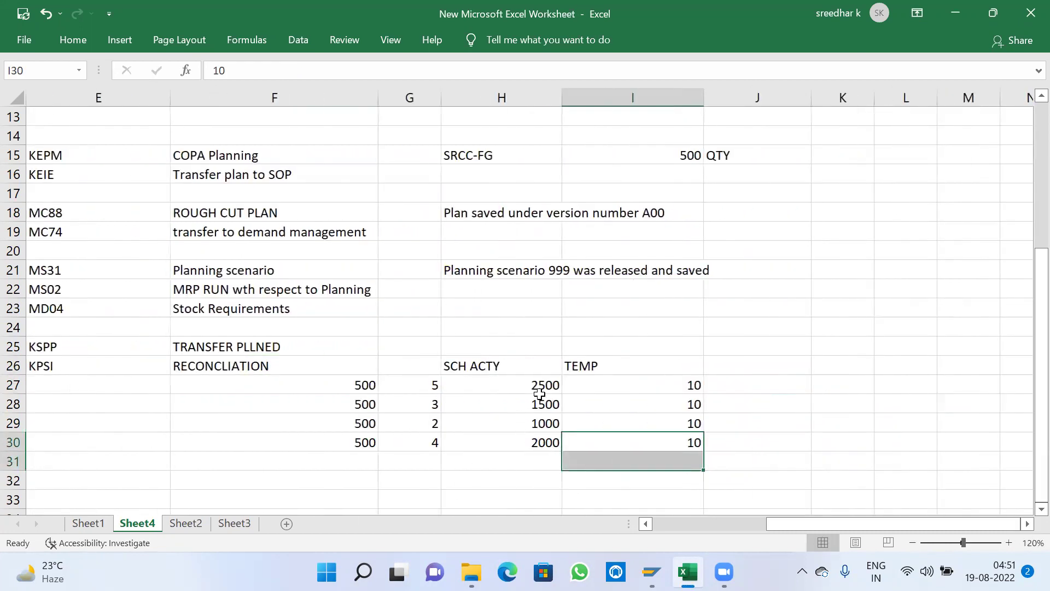
double_click(619, 365)
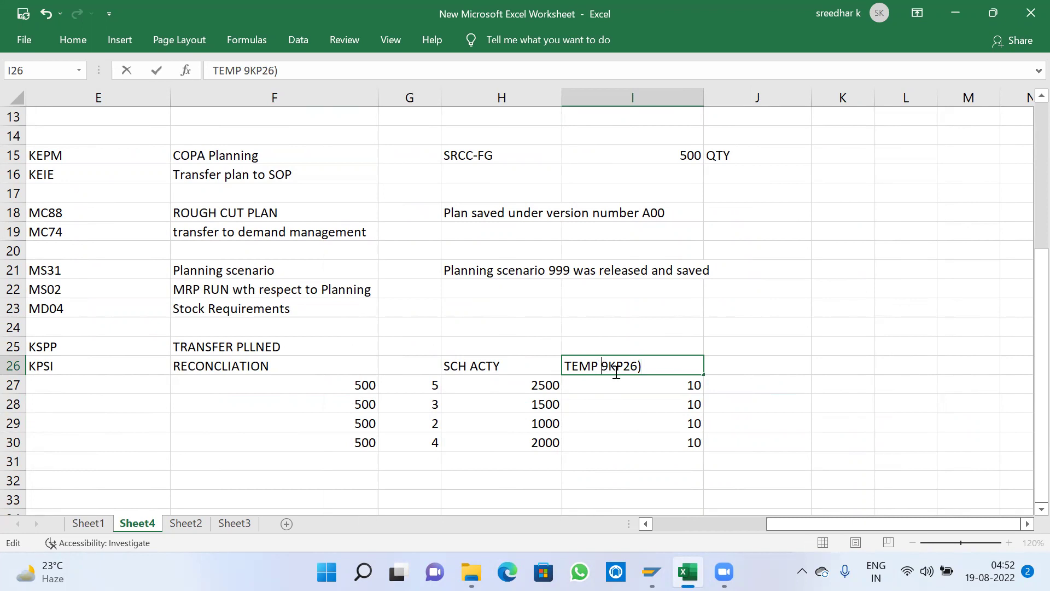
key("Delete")
type("(")
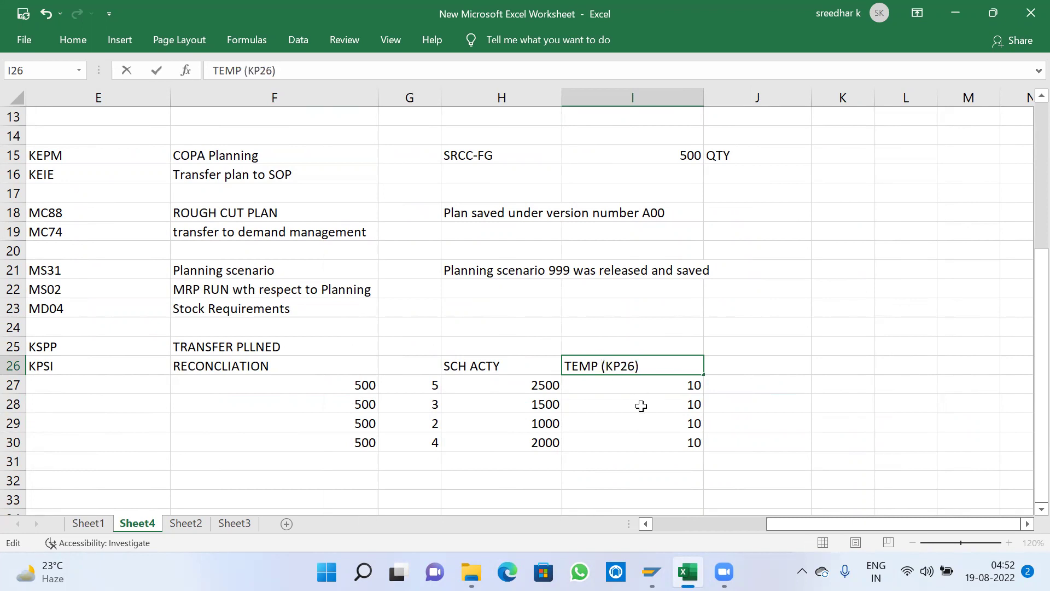
Step: Enter =H27-I27 in J27 and copy it to J28:J30, giving 2490, 1490, 990, 1990
left_click(749, 386)
type("=")
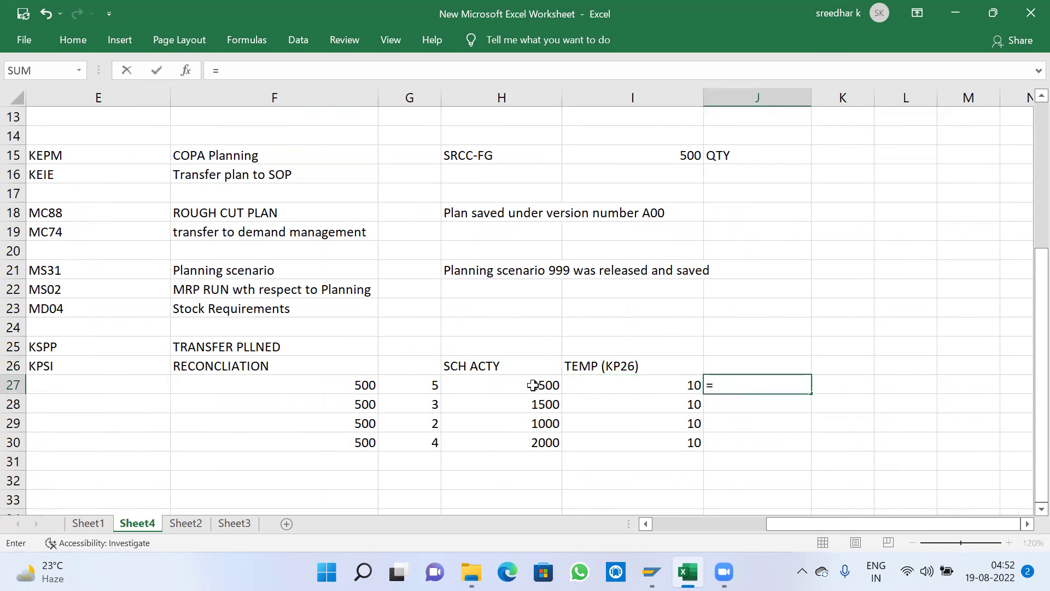
left_click(533, 385)
type("-")
left_click(649, 384)
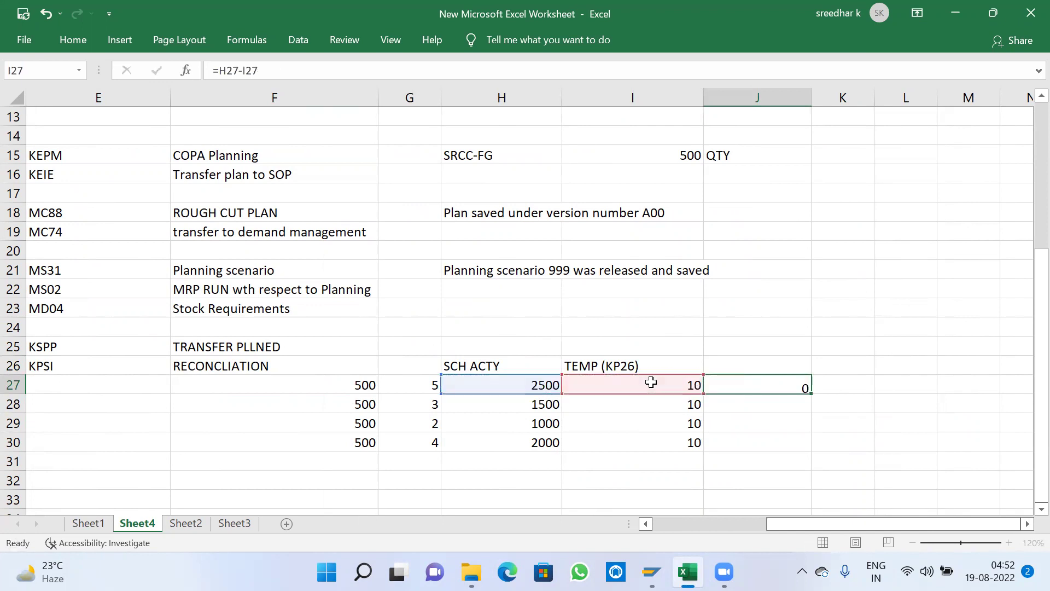
key("Return")
left_click(762, 388)
key("ctrl+c")
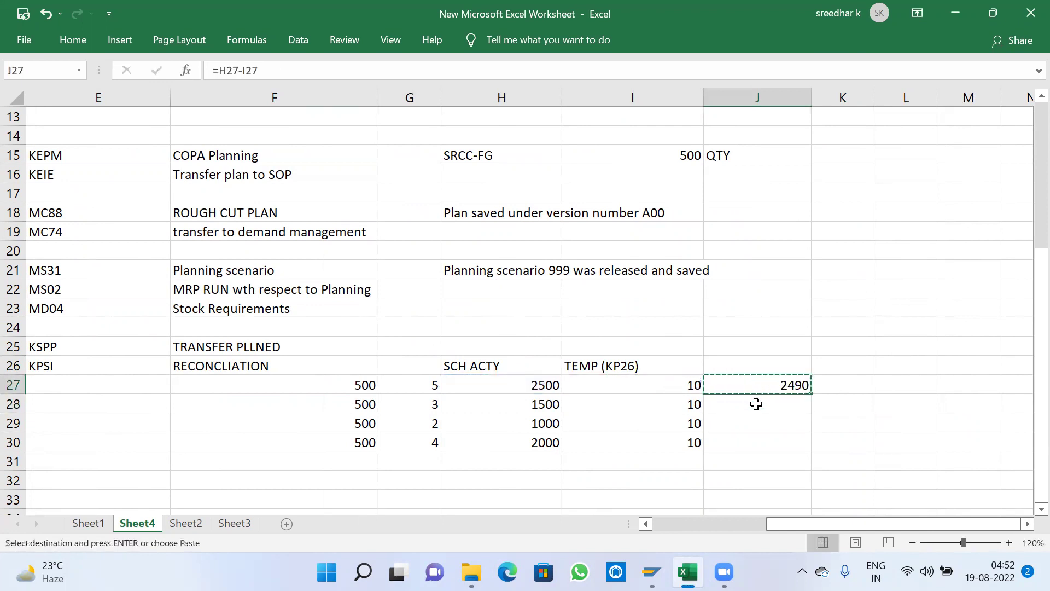
left_click(756, 405)
key("ctrl+v")
left_click(755, 423)
key("ctrl+v")
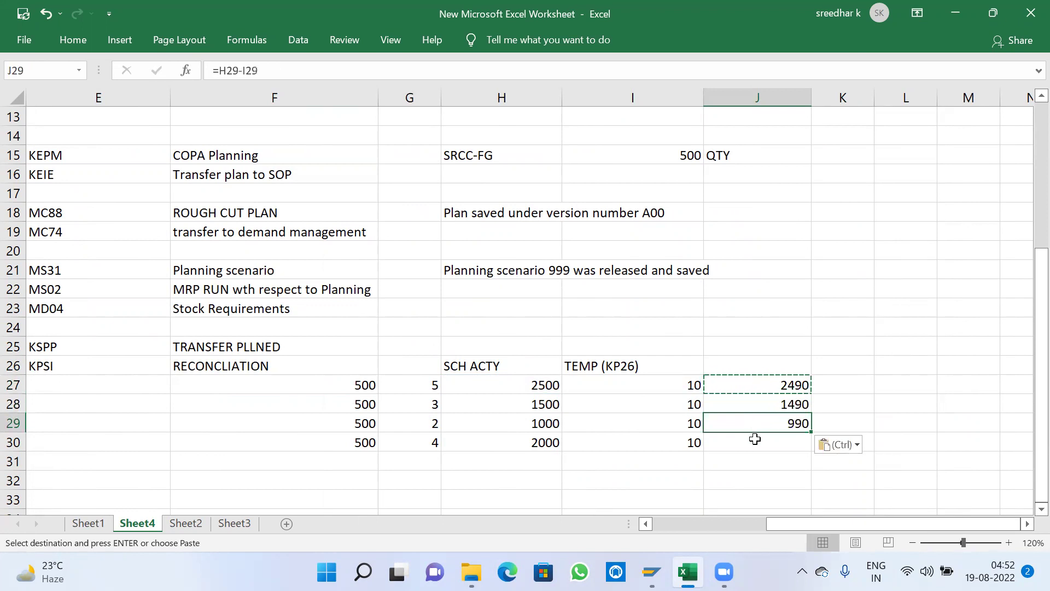
left_click(755, 440)
key("ctrl+v")
key("Escape")
Step: Check the J27:J30 total and head column J with KPSI
left_click_drag(799, 386, 795, 441)
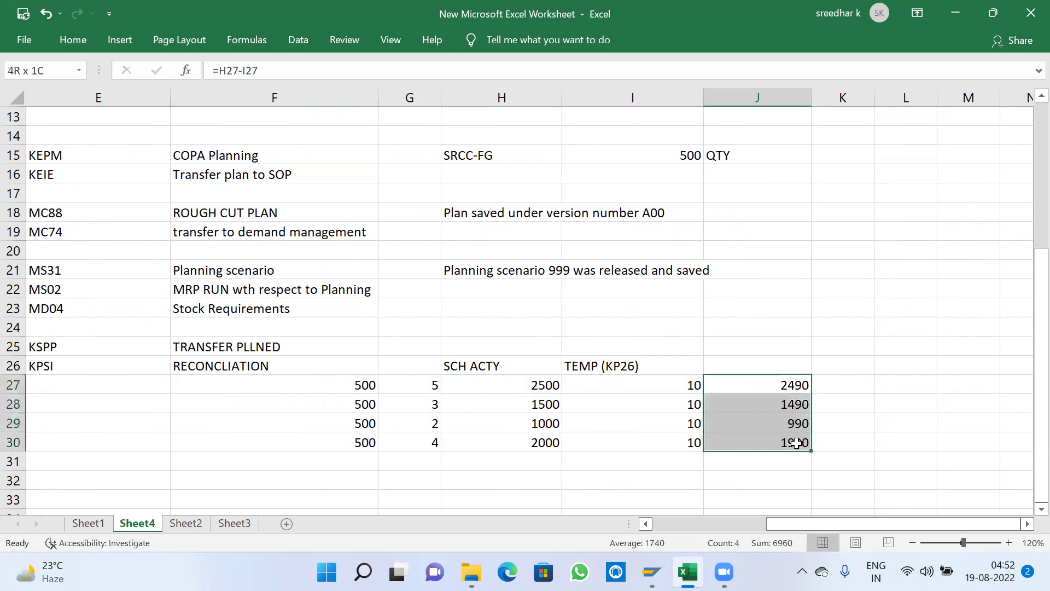
left_click(897, 389)
left_click(763, 369)
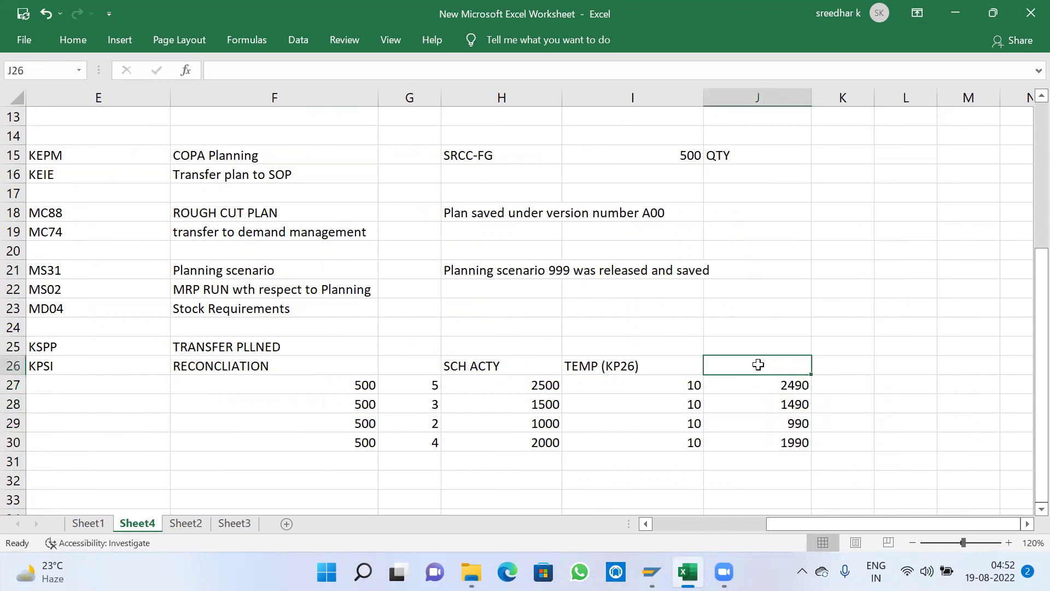
type("KPSI")
key("ctrl+Return")
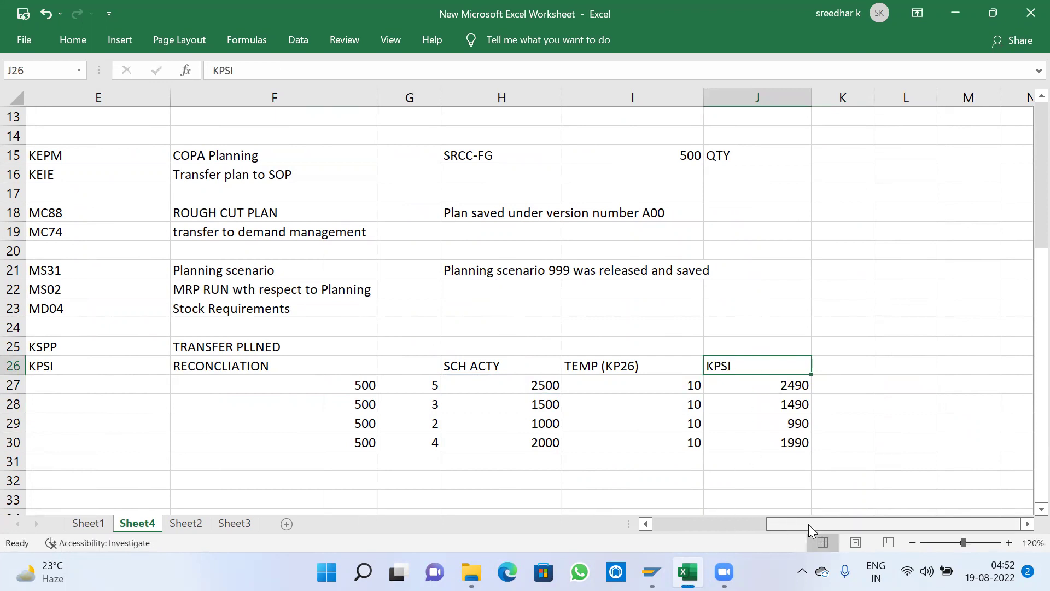
left_click_drag(809, 524, 746, 524)
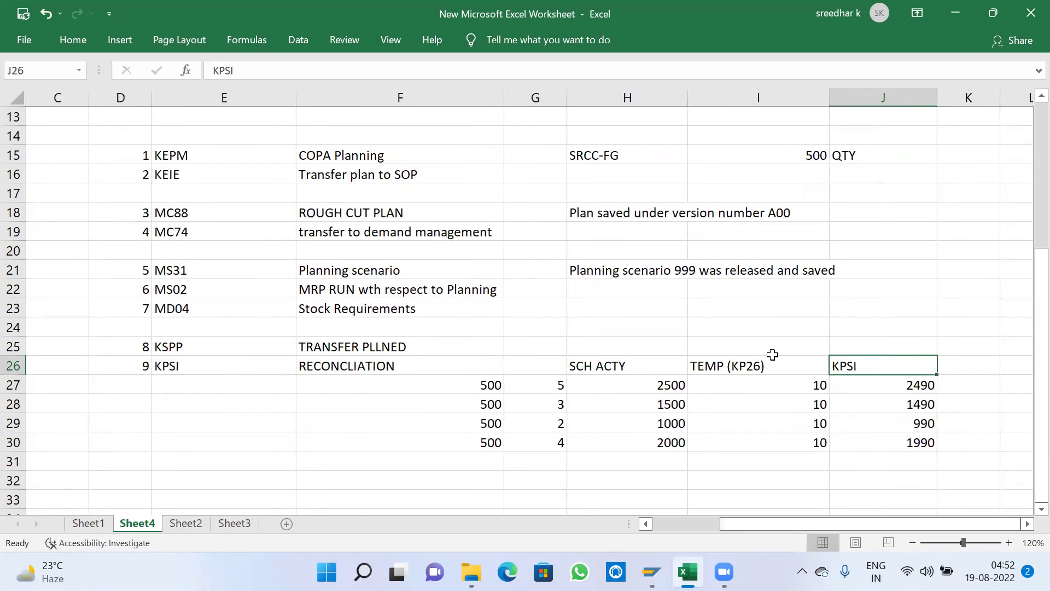
Step: Launch KPSI from SAP Easy Access and open a second SAP session
mouse_move(651, 571)
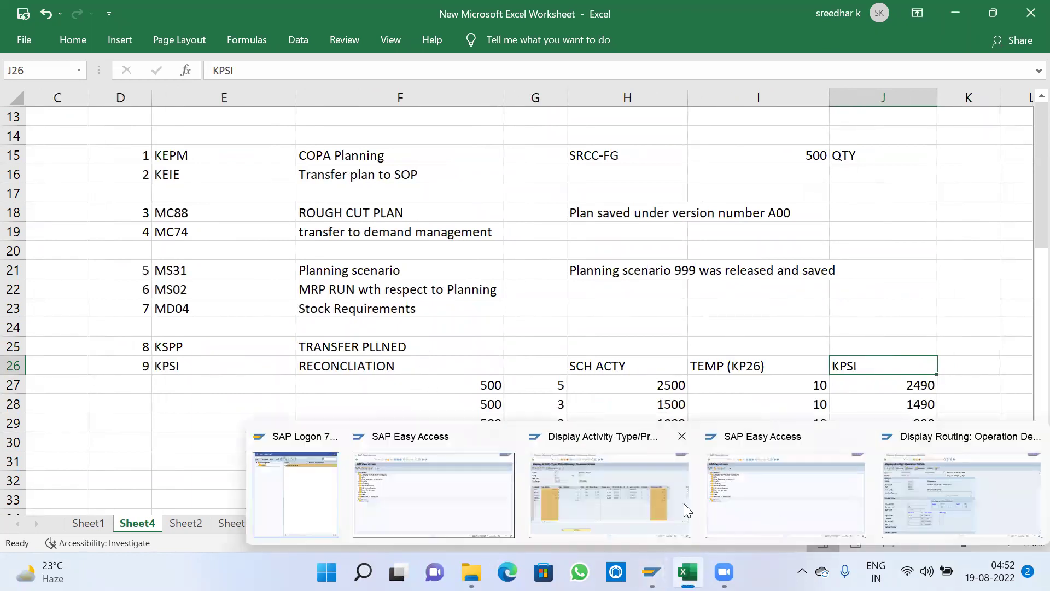
left_click(777, 495)
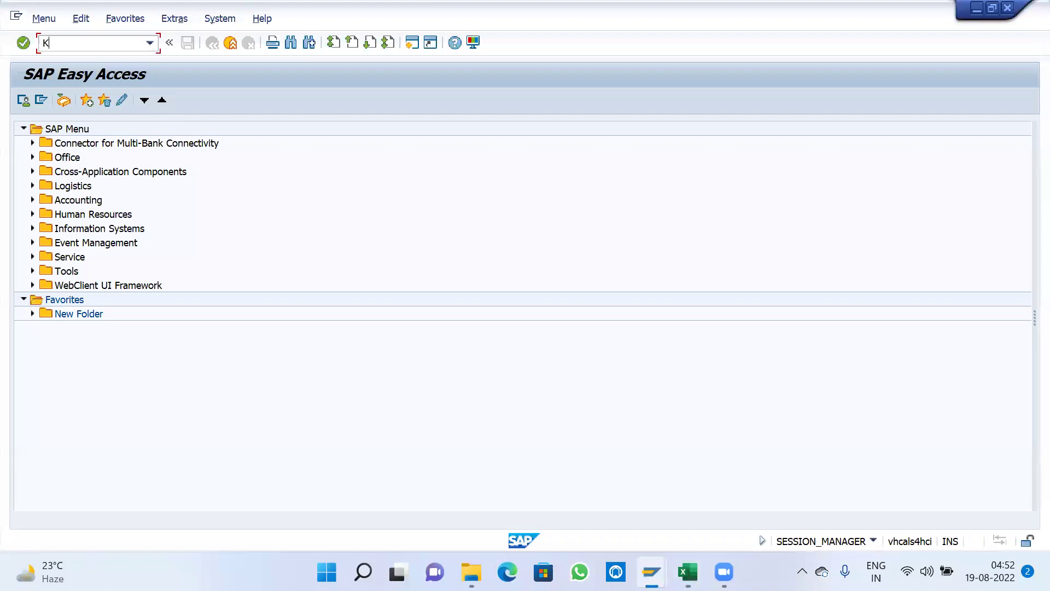
key("Return")
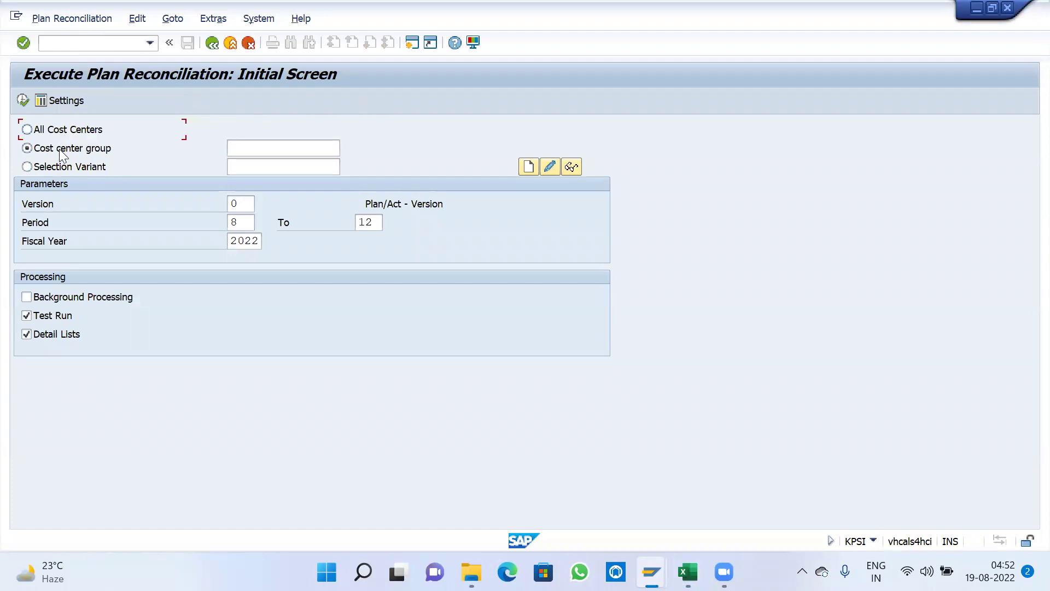
left_click(410, 43)
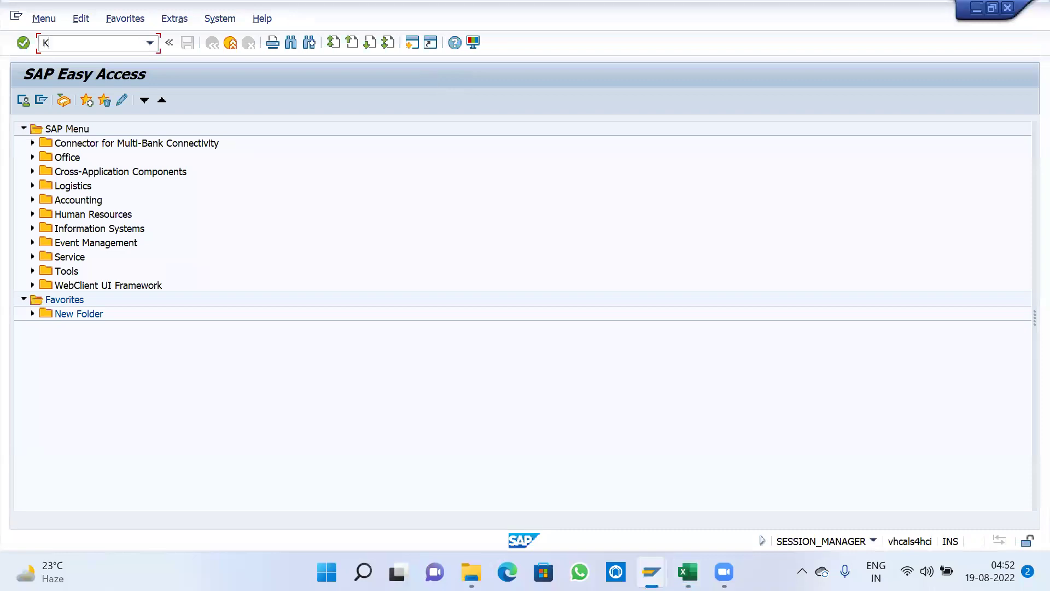
Step: Start a new cost center group in KSH1 named SRCC1, copied from Excel cell H4
type("KSH1")
key("Return")
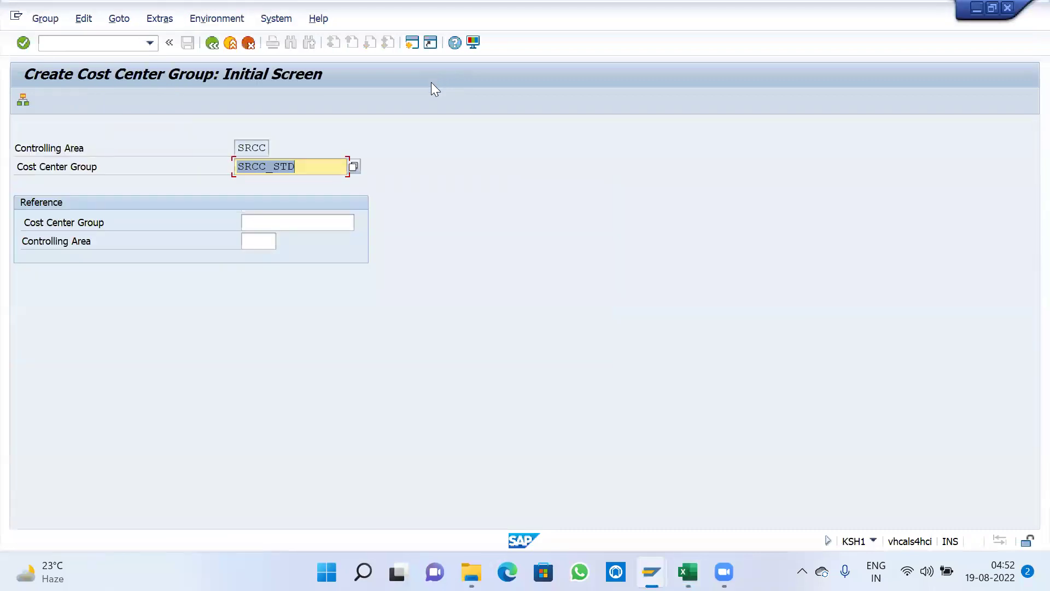
key("alt+Tab")
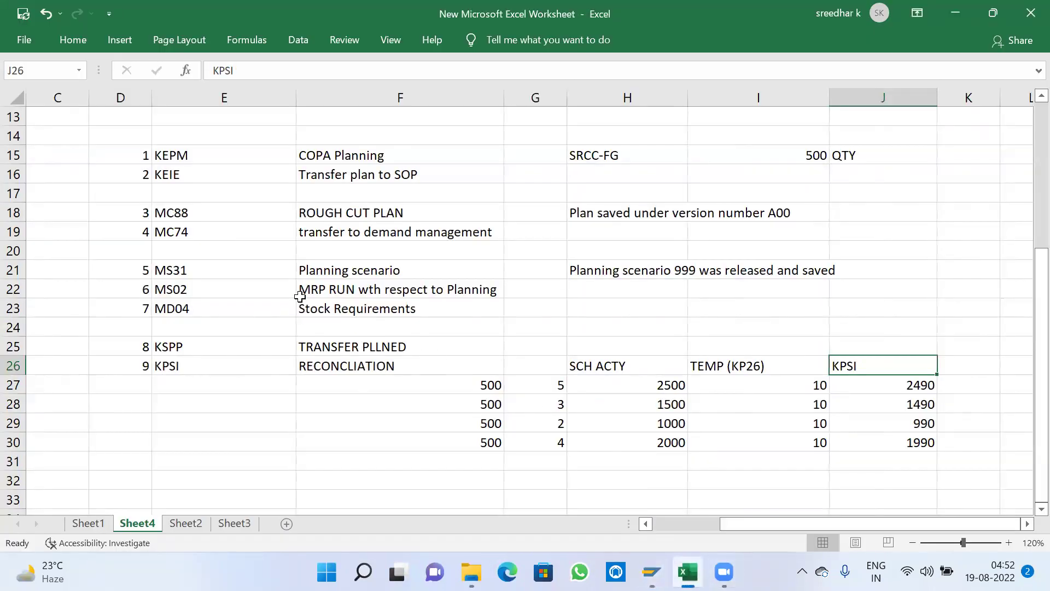
scroll(297, 288, "up", 2)
left_click(590, 175)
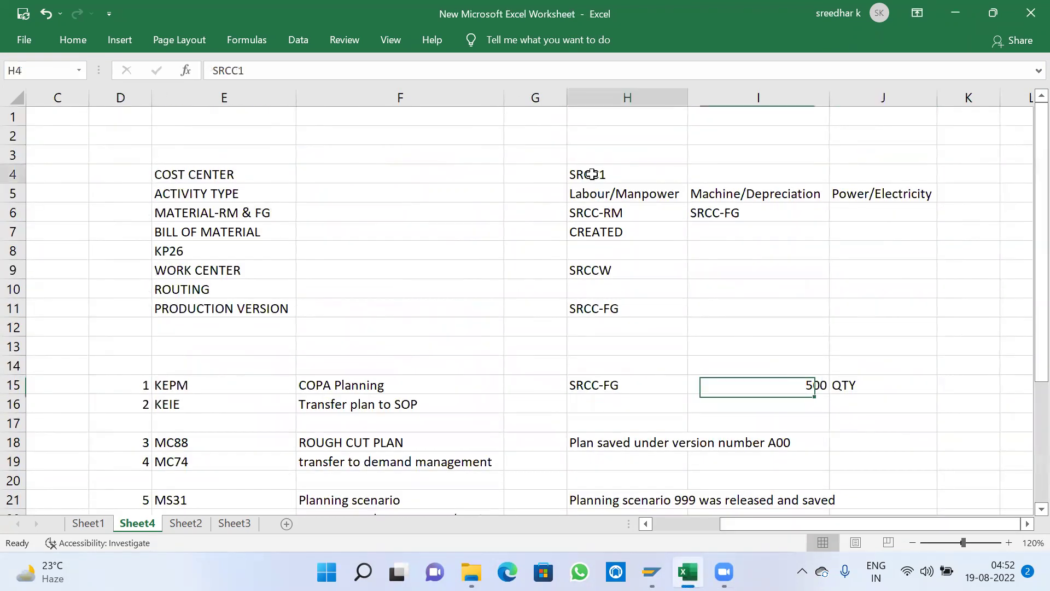
key("ctrl+c")
key("alt+Tab")
key("ctrl+v")
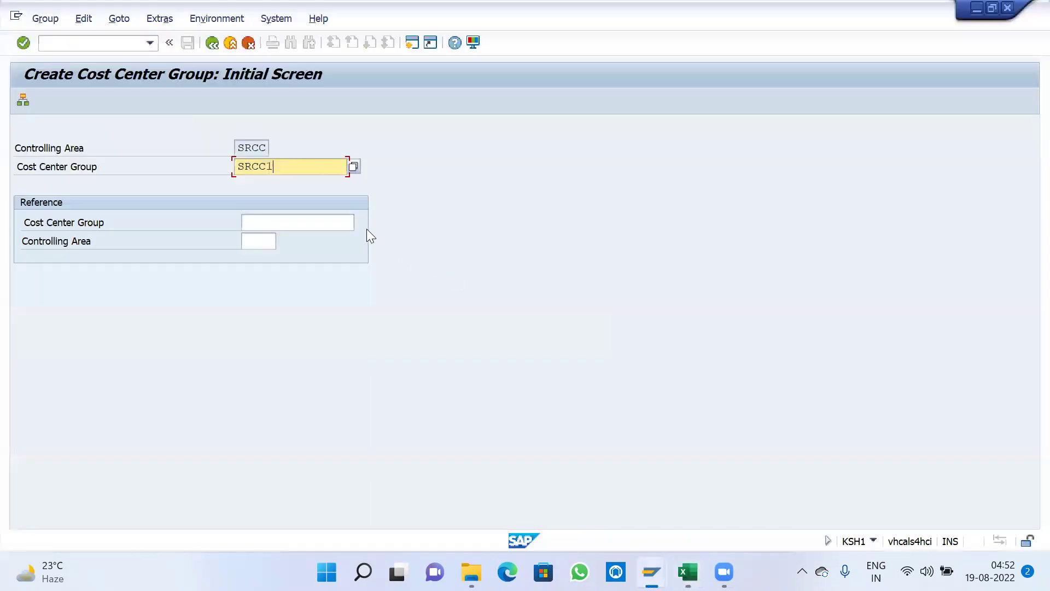
key("Return")
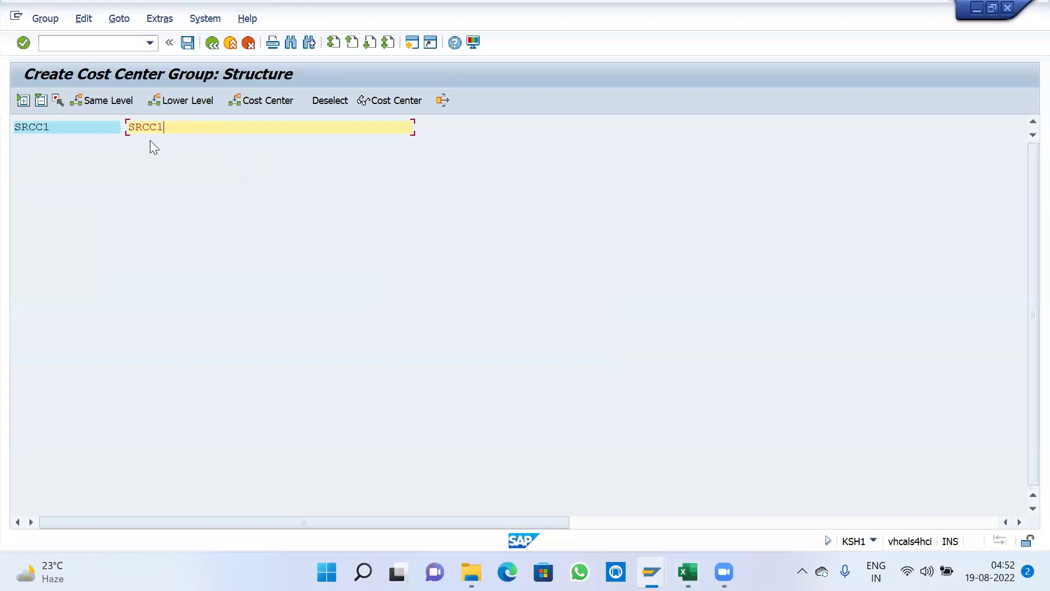
Step: Add cost center SRCC1 under the group and save it
left_click(68, 124)
left_click(257, 100)
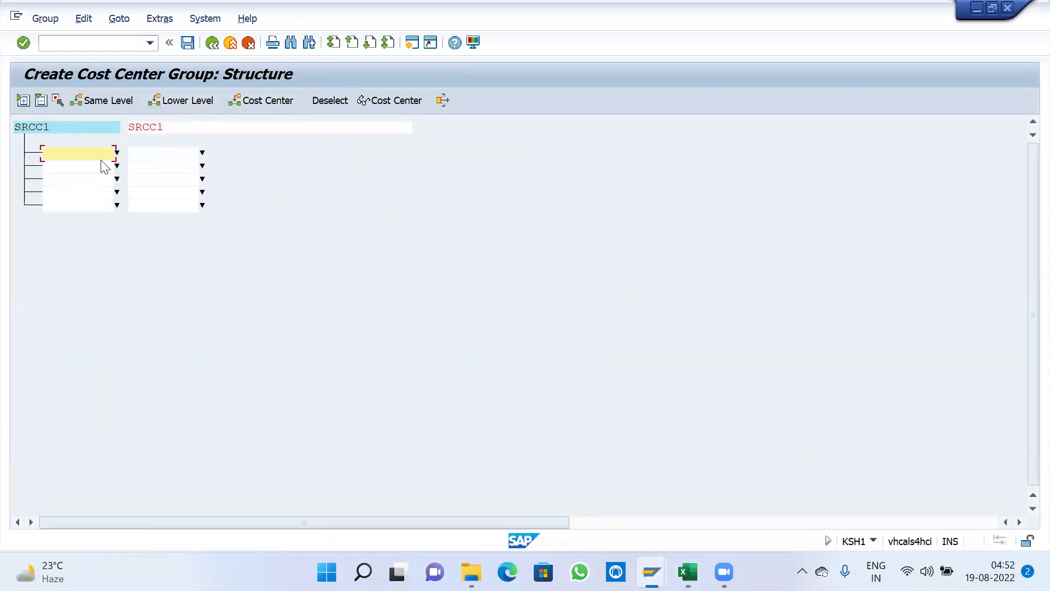
key("ctrl+v")
left_click(187, 45)
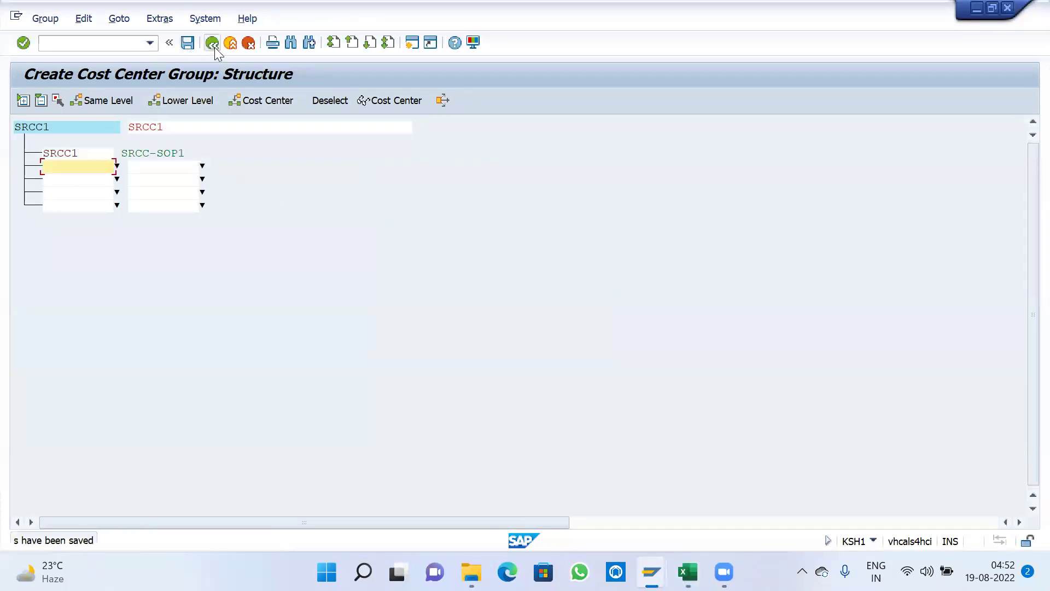
Step: Enter SRCC1 as the cost center group in the KPSI plan reconciliation session
left_click(215, 45)
left_click(217, 44)
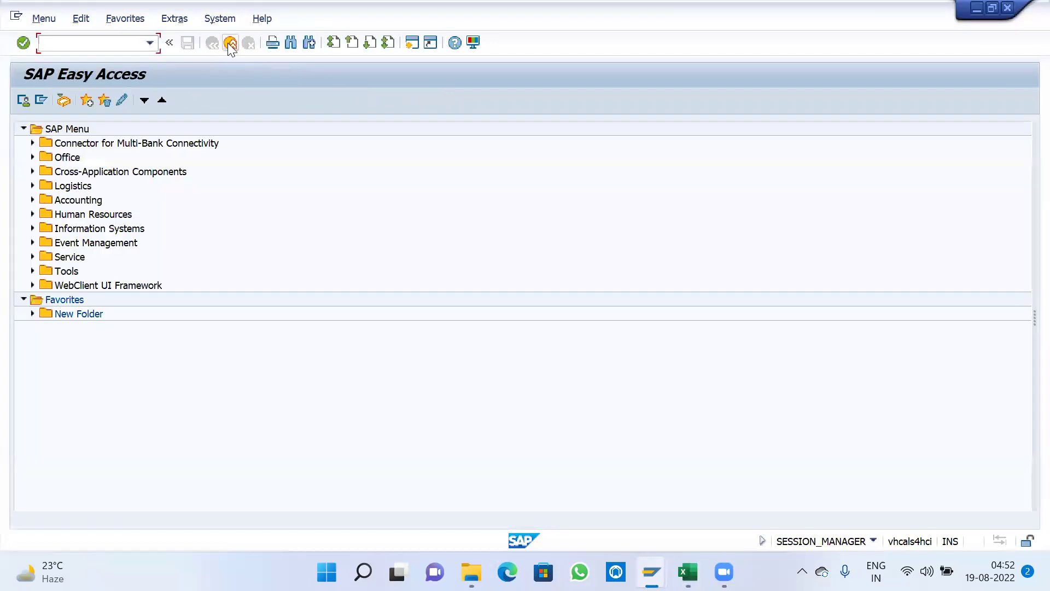
key("alt+Tab")
key("alt+Tab")
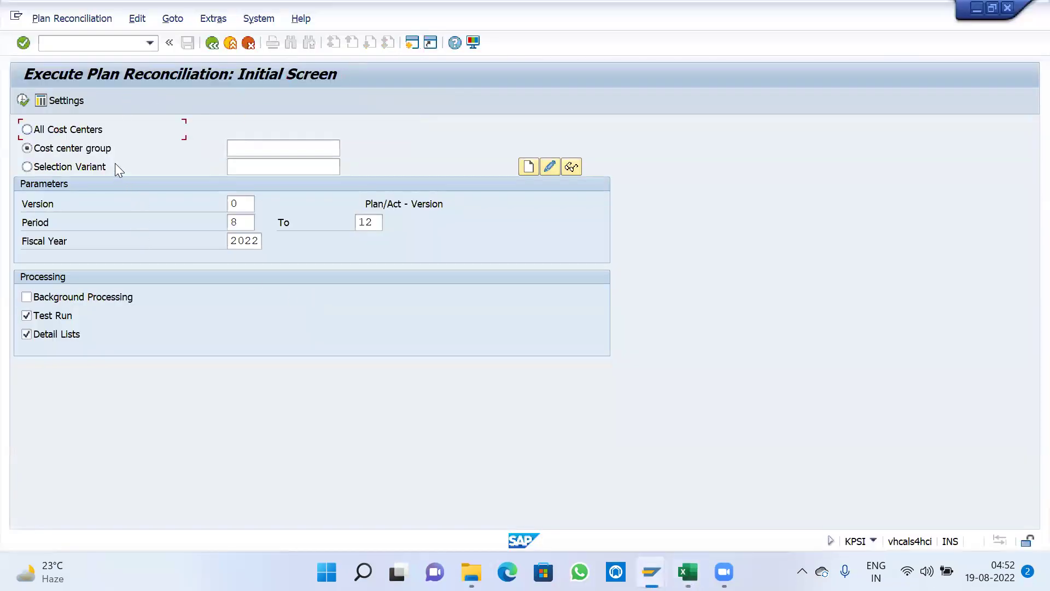
left_click(245, 149)
key("ctrl+v")
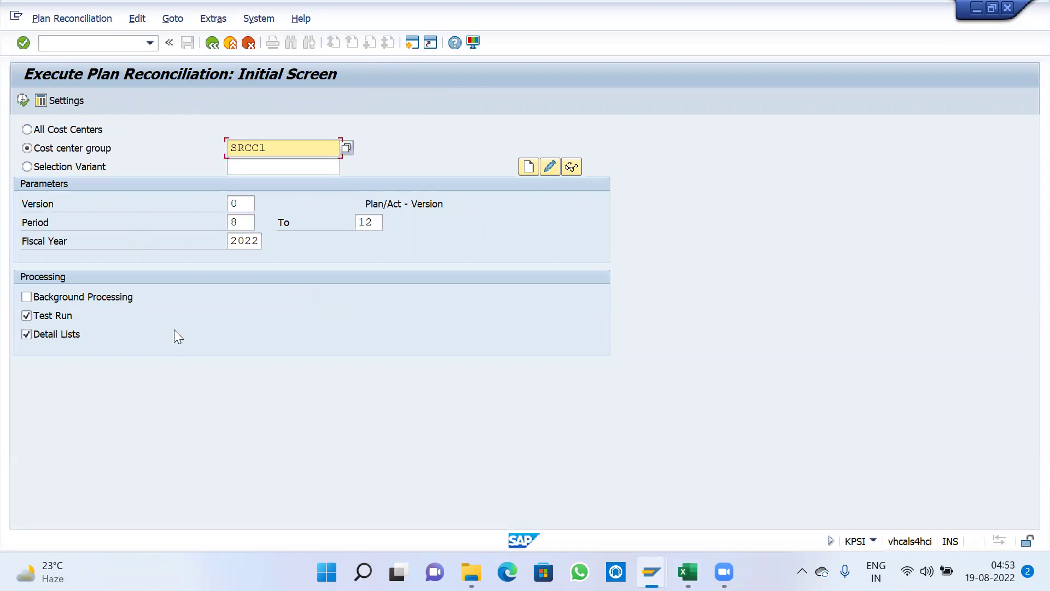
Step: Confirm version 0, periods 8 to 12, fiscal year 2022, and execute the test run
double_click(246, 203)
left_click(241, 225)
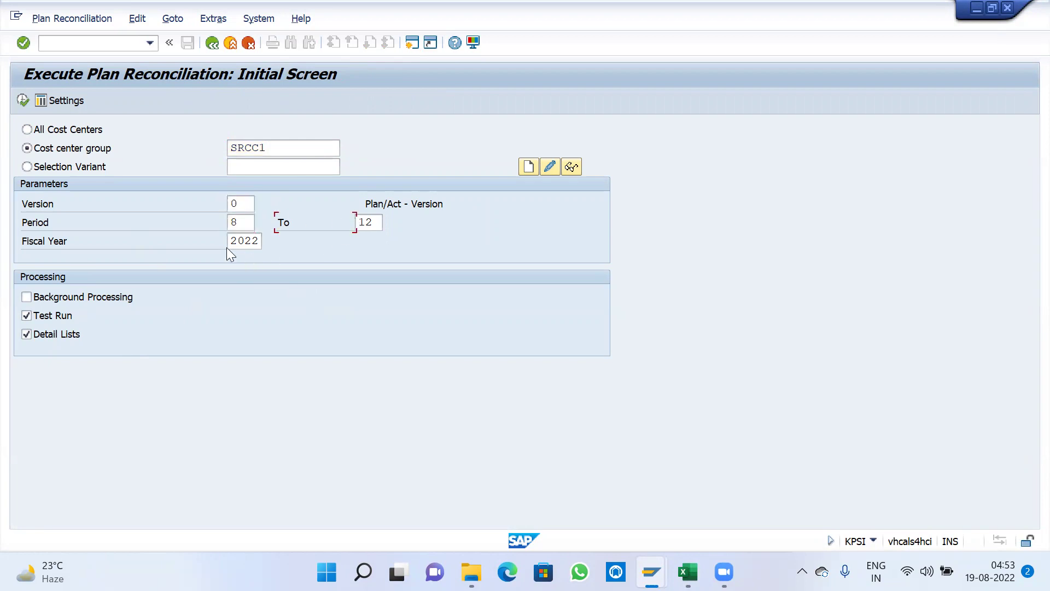
left_click(246, 242)
left_click(22, 101)
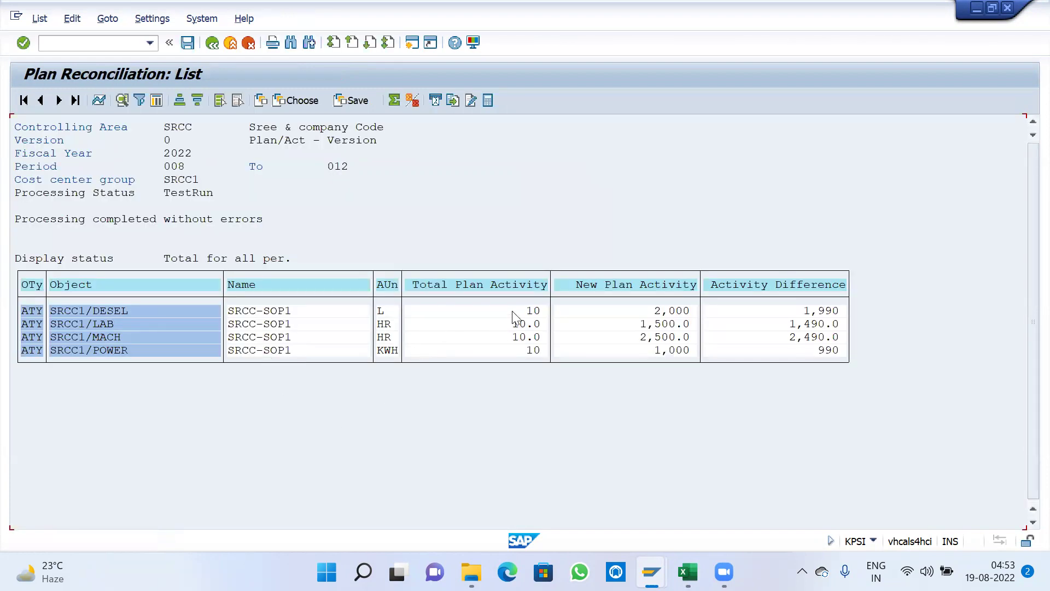
Step: Copy the Total Plan Activity and New Plan Activity columns and compare them with the KP27 session
left_click_drag(498, 305, 549, 361)
key("ctrl+c")
mouse_move(651, 571)
left_click(635, 480)
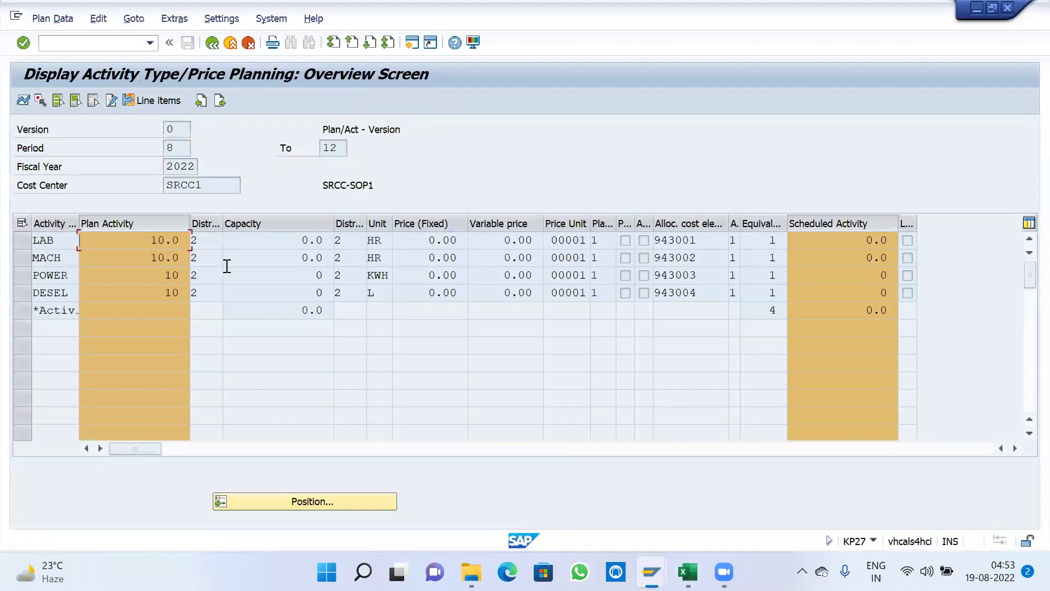
key("alt+Tab")
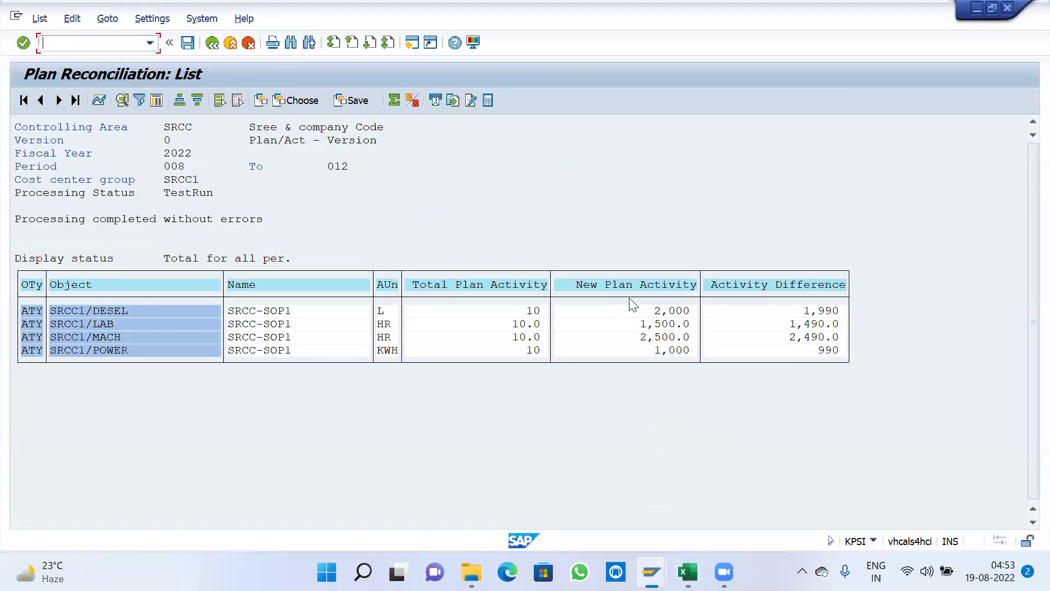
left_click_drag(646, 338, 696, 365)
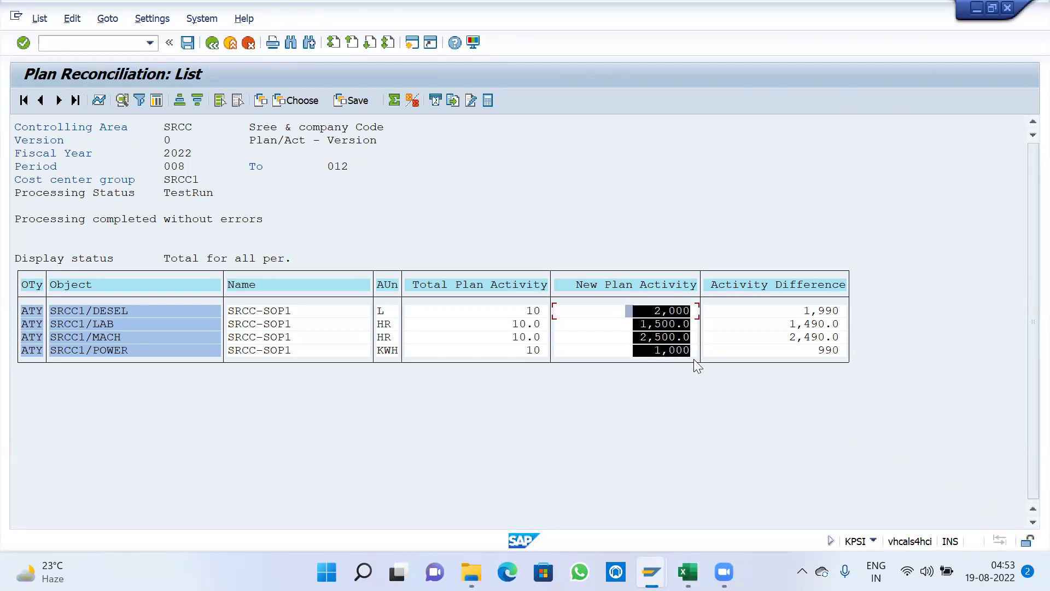
key("ctrl+c")
key("alt+Tab")
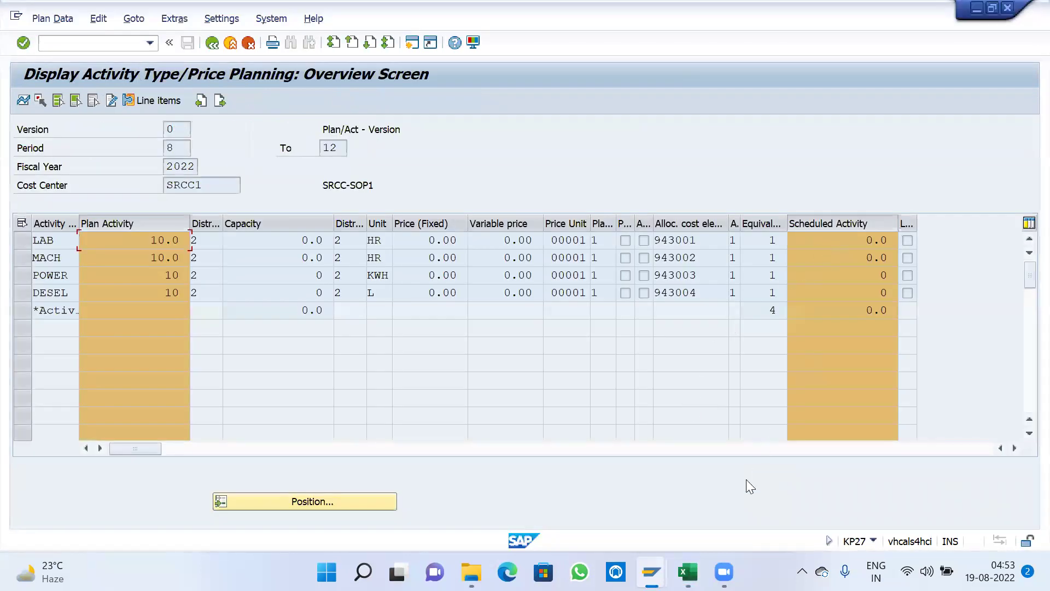
key("alt+Tab")
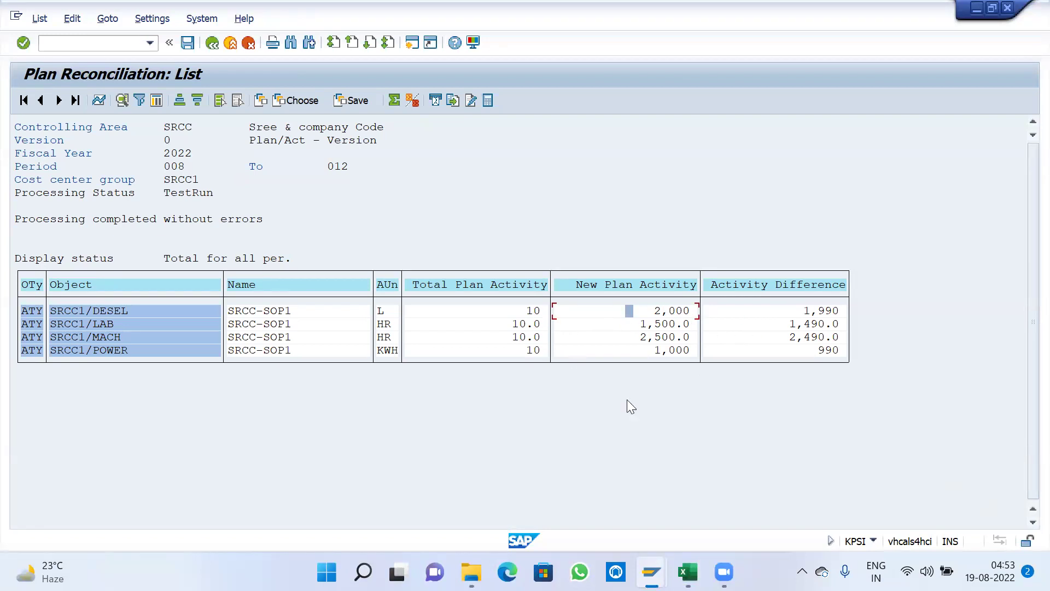
Step: Copy the Activity Difference values and compare them with the Excel KPSI column
key("ctrl+y")
left_click_drag(775, 309, 850, 356)
key("ctrl+c")
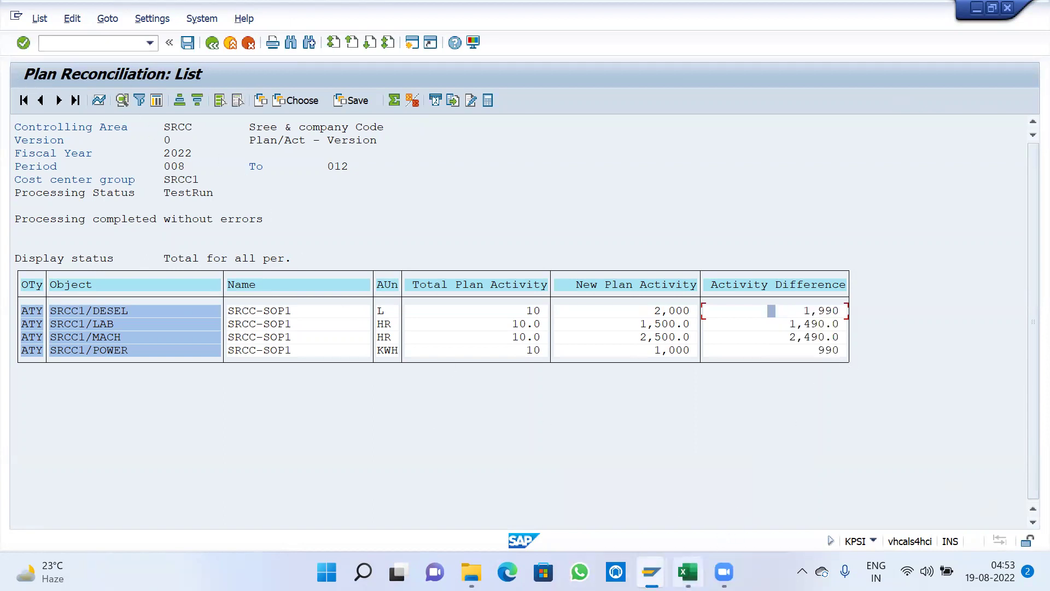
left_click(688, 572)
scroll(884, 394, "down", 1)
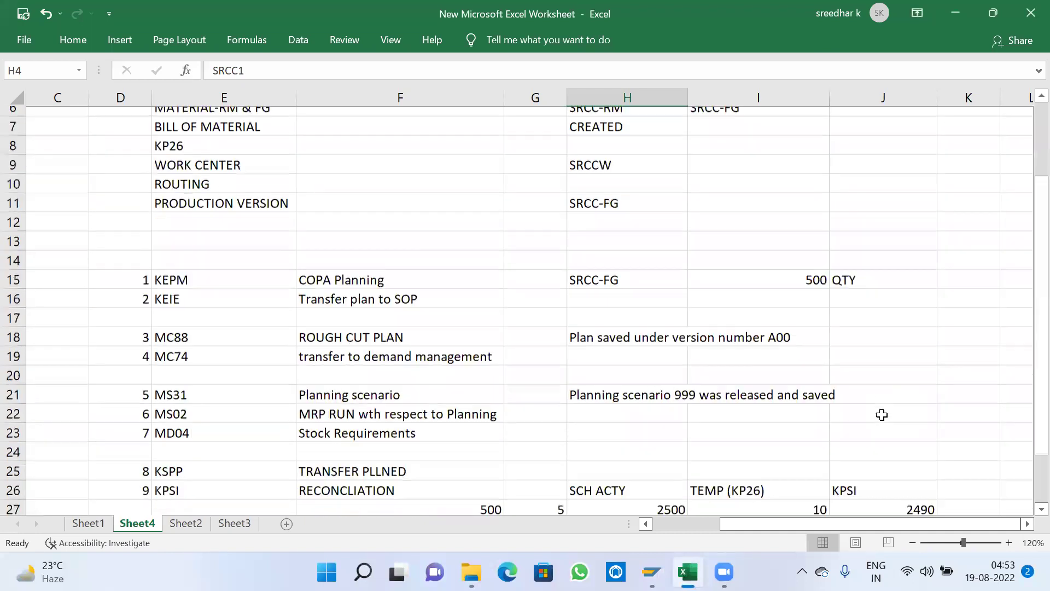
scroll(882, 421, "down", 4)
left_click_drag(904, 328, 913, 388)
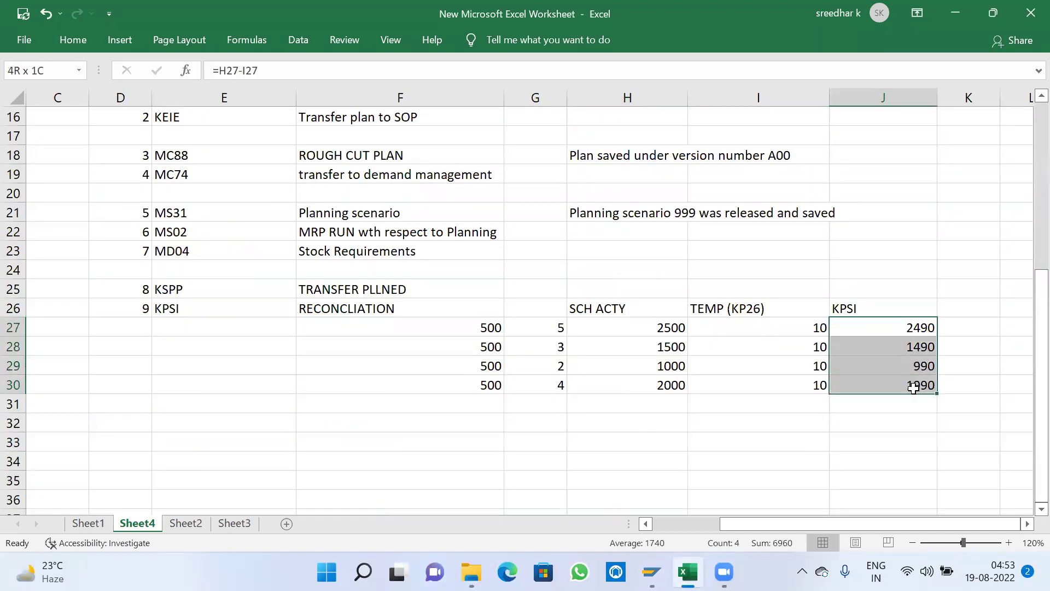
key("alt+Tab")
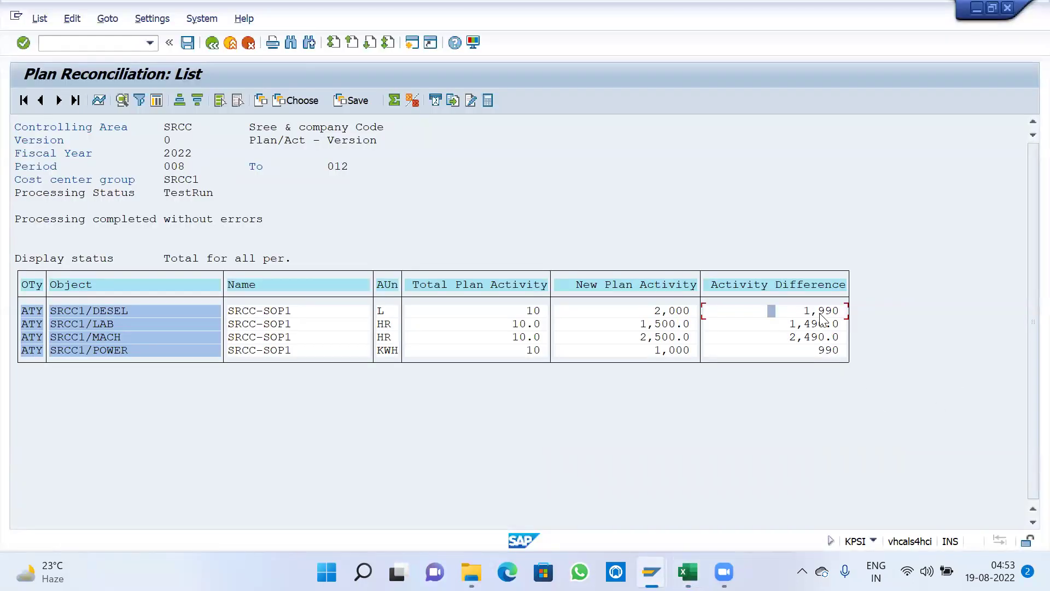
Step: Recopy the Activity Difference and Total Plan Activity values and the TestRun status text
left_click_drag(766, 307, 848, 353)
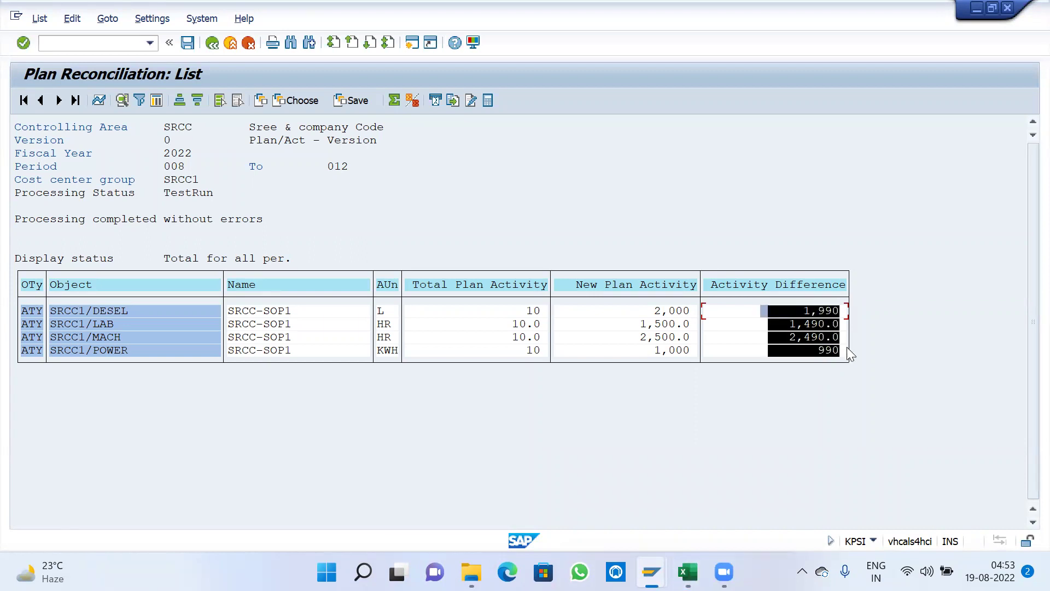
key("ctrl+c")
left_click_drag(764, 307, 848, 354)
key("ctrl+c")
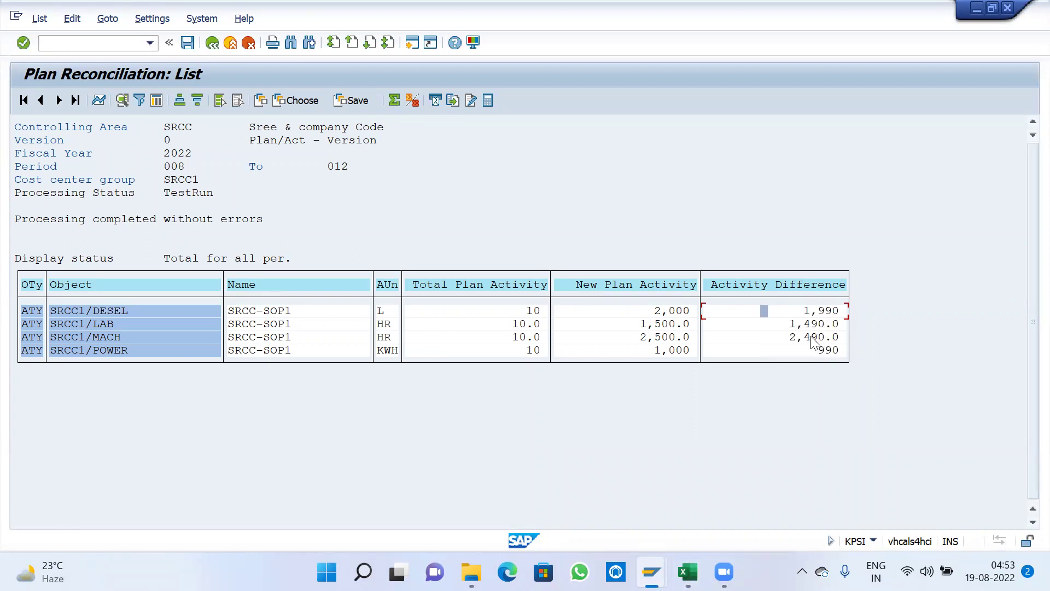
left_click_drag(478, 308, 545, 361)
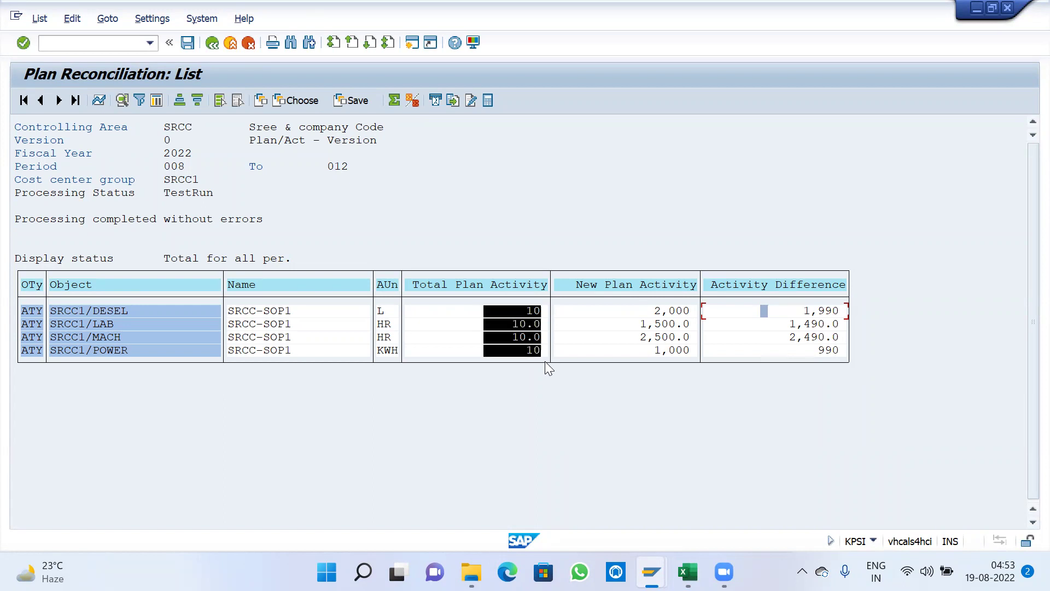
key("ctrl+c")
left_click(165, 194)
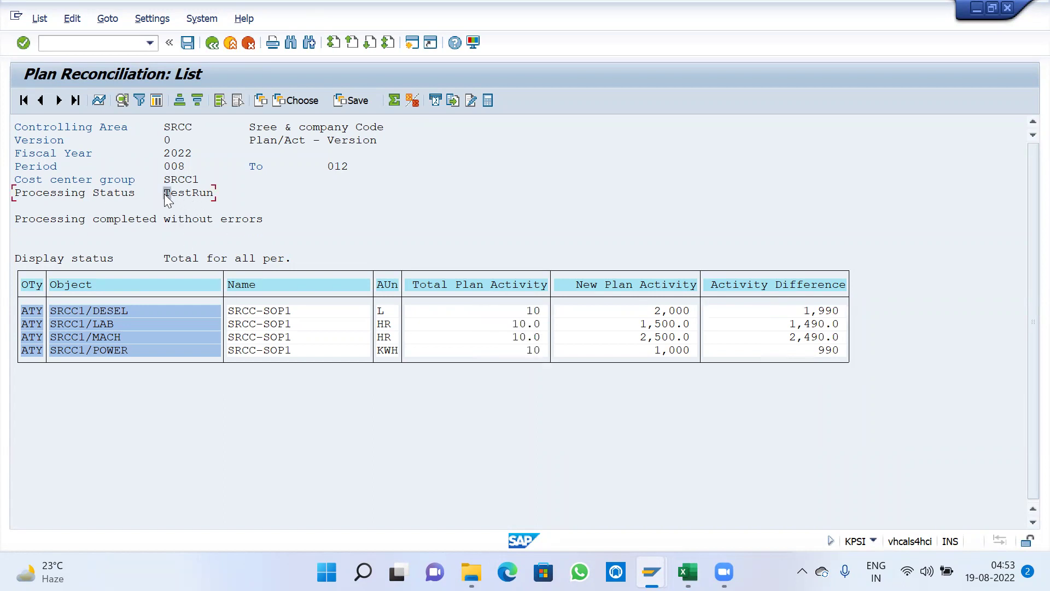
key("ctrl+c")
Step: Copy the Activity Difference, Total Plan Activity and New Plan Activity columns once more
left_click_drag(771, 310, 848, 357)
key("ctrl+c")
left_click_drag(487, 310, 547, 356)
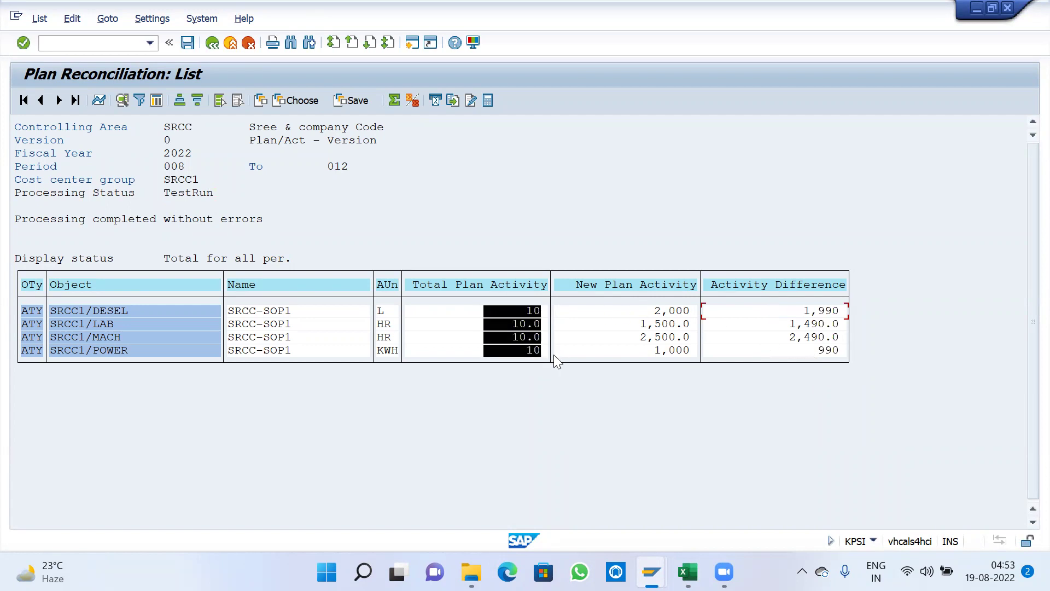
key("ctrl+c")
left_click_drag(627, 309, 693, 372)
key("ctrl+c")
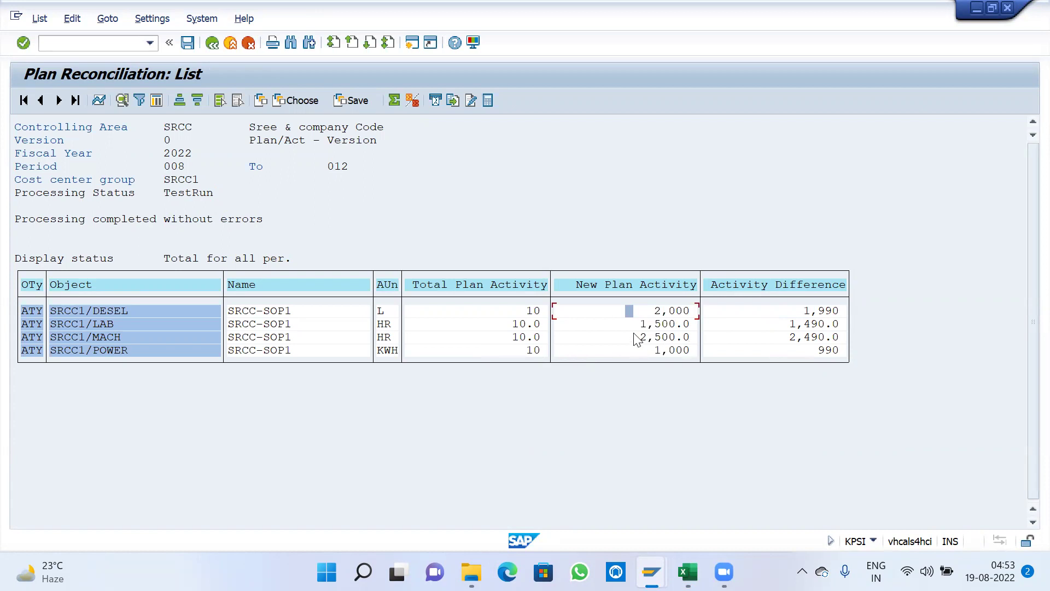
Step: Reload the SRCC1 KP27 overview via Back and Overview and select the Scheduled Activity column
mouse_move(652, 569)
left_click(650, 508)
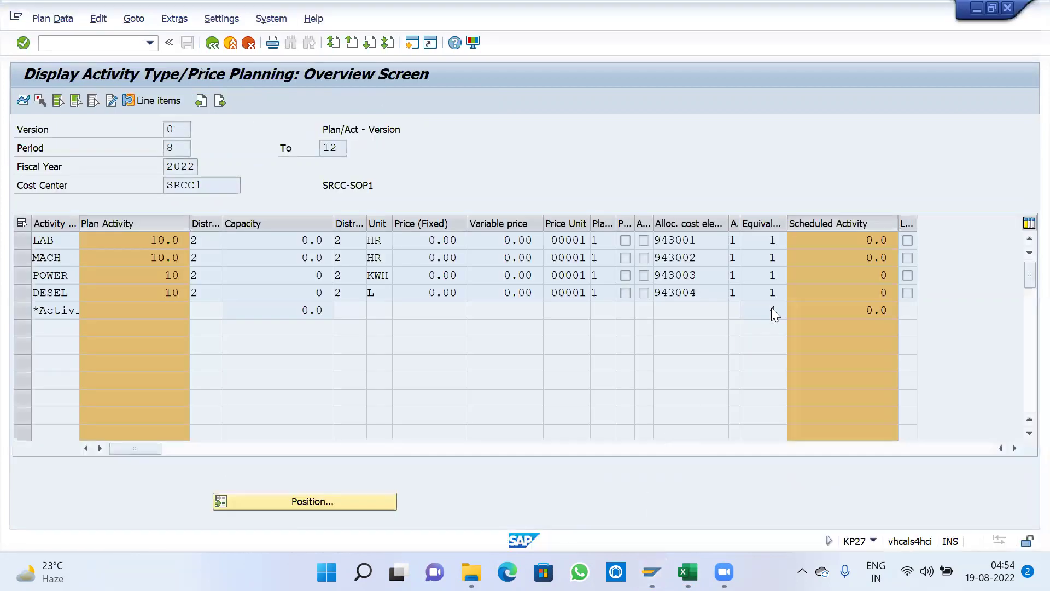
left_click(211, 44)
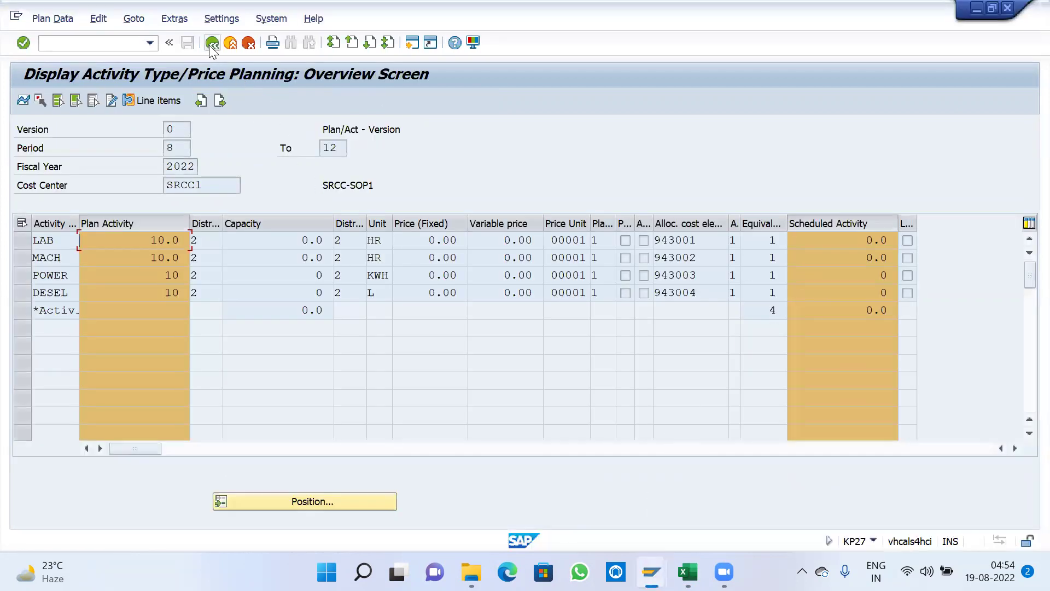
left_click(24, 100)
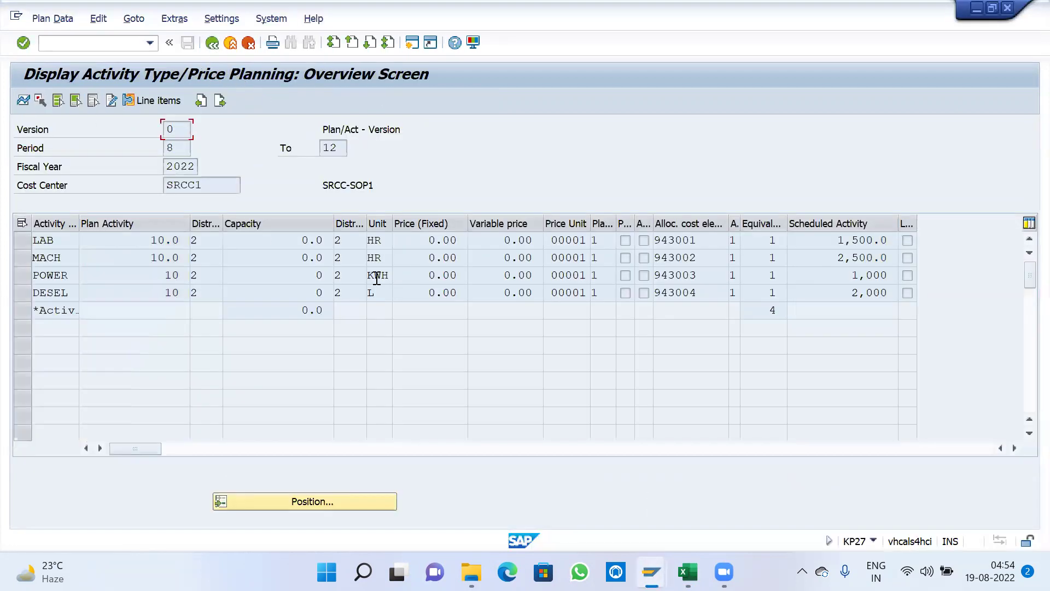
left_click(847, 225)
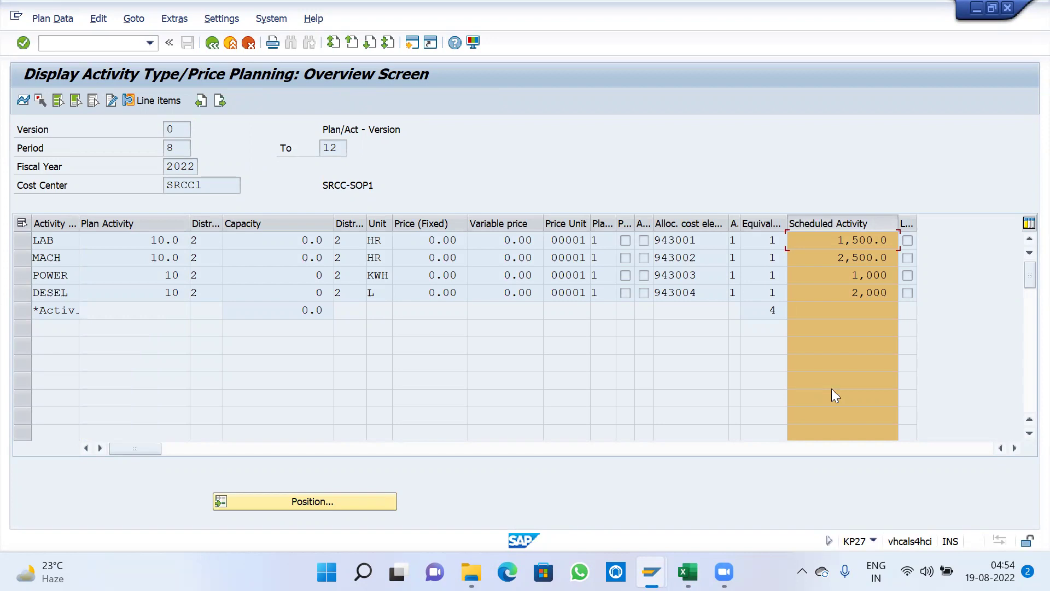
Step: Compare the worksheet's KPSI figures with the reconciliation list's TestRun status
left_click(689, 572)
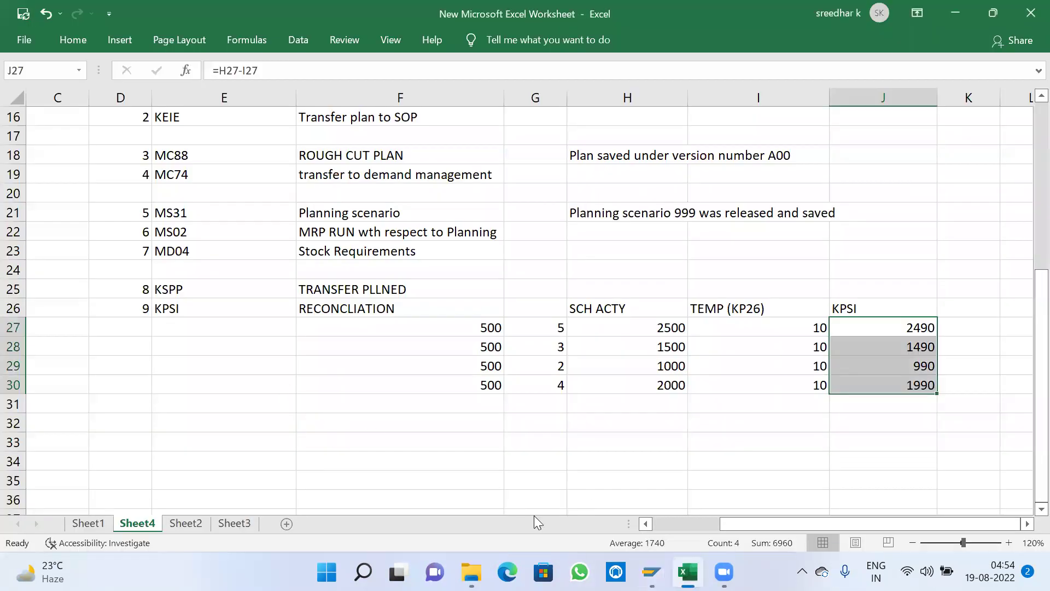
mouse_move(652, 571)
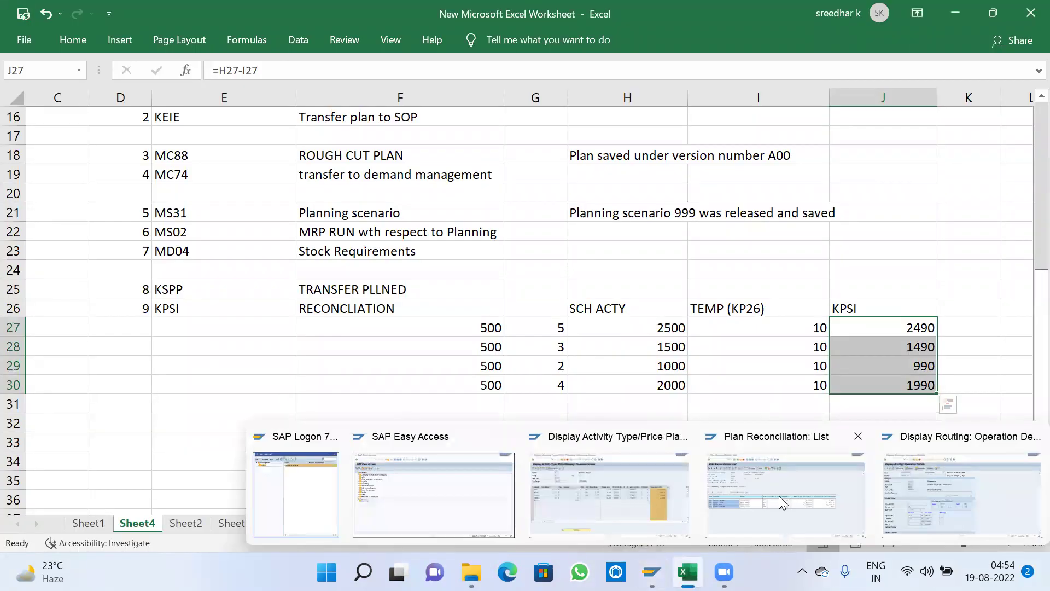
left_click(779, 496)
left_click_drag(164, 193, 218, 195)
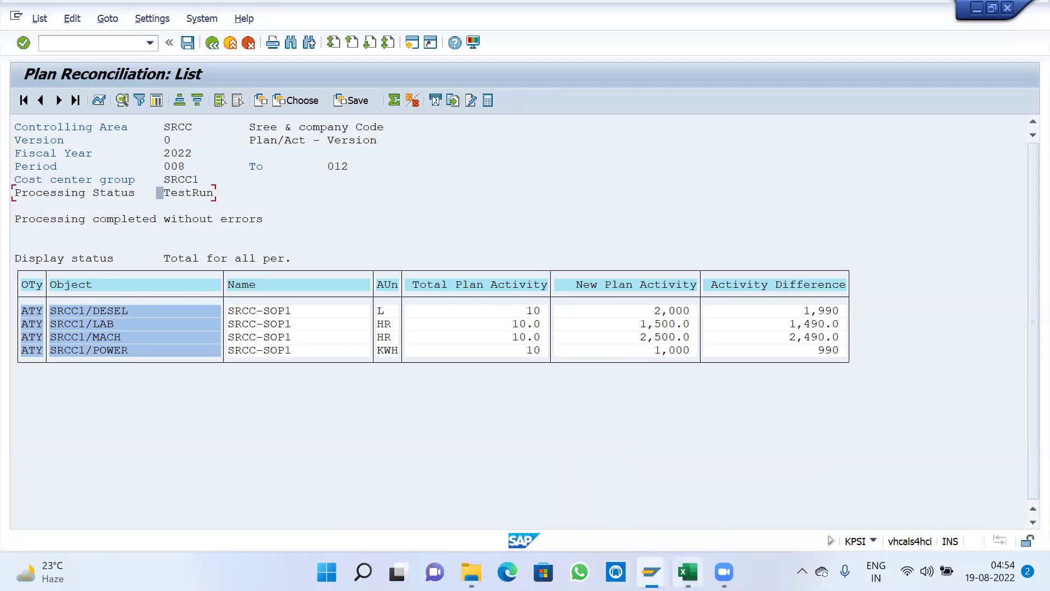
left_click(688, 572)
key("alt+Tab")
Step: Check the KP27 Plan Activity column against the worksheet's KSPP transfer step row
mouse_move(651, 572)
left_click(621, 498)
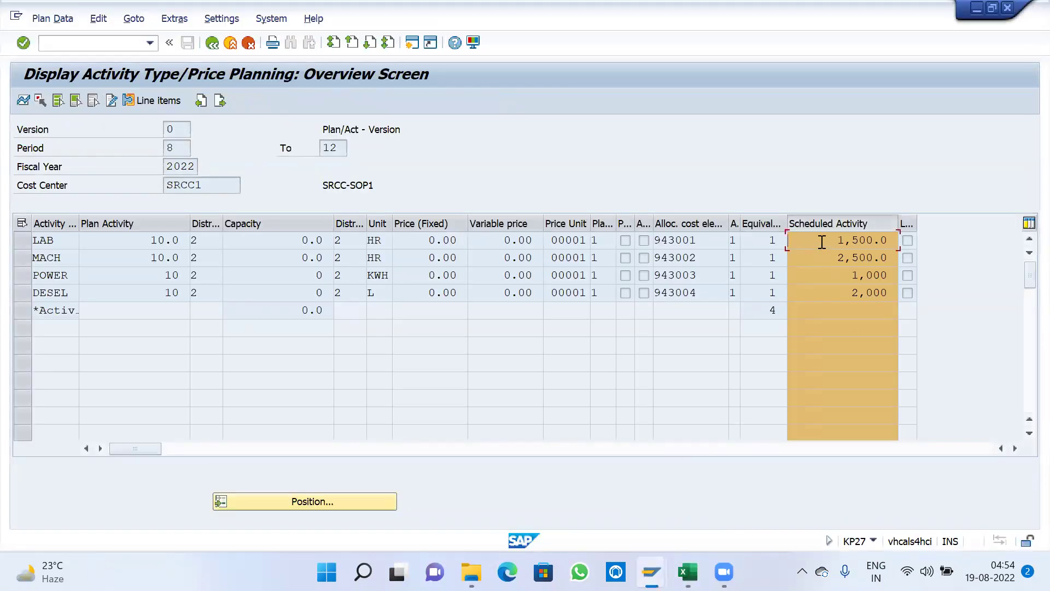
left_click(688, 572)
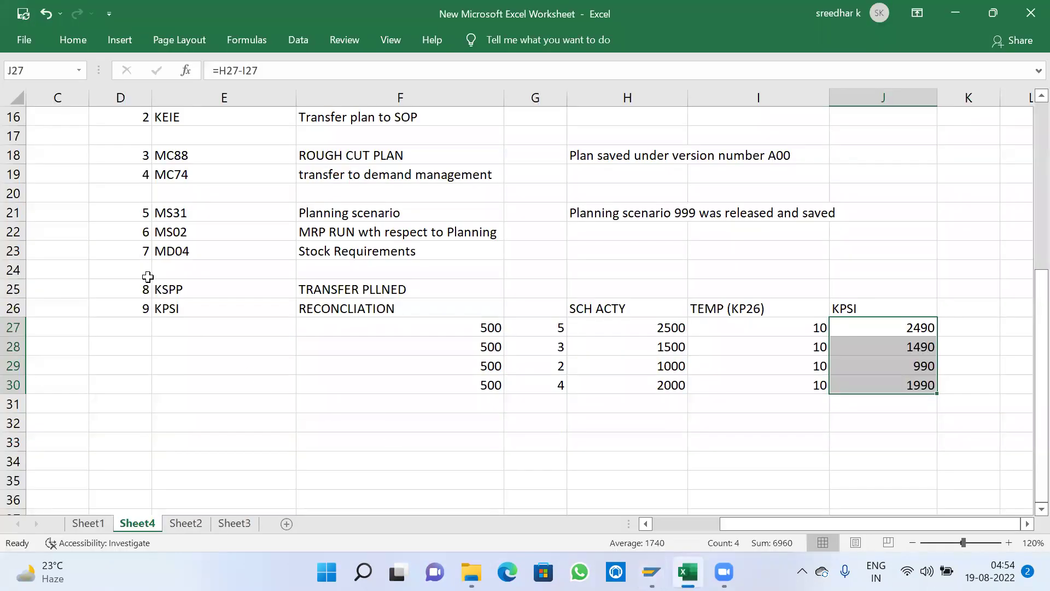
left_click_drag(140, 290, 381, 290)
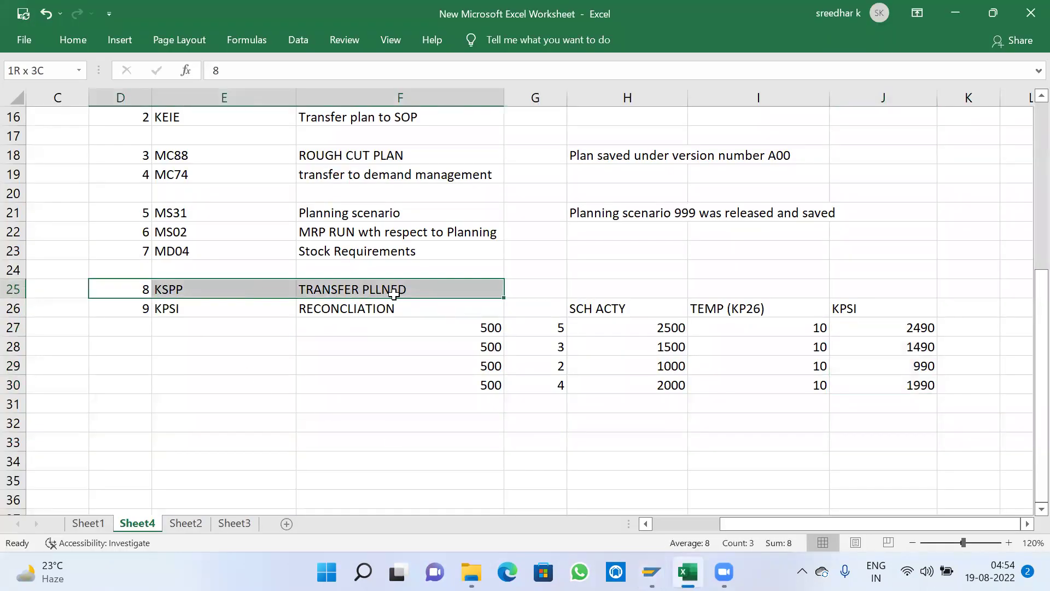
mouse_move(651, 572)
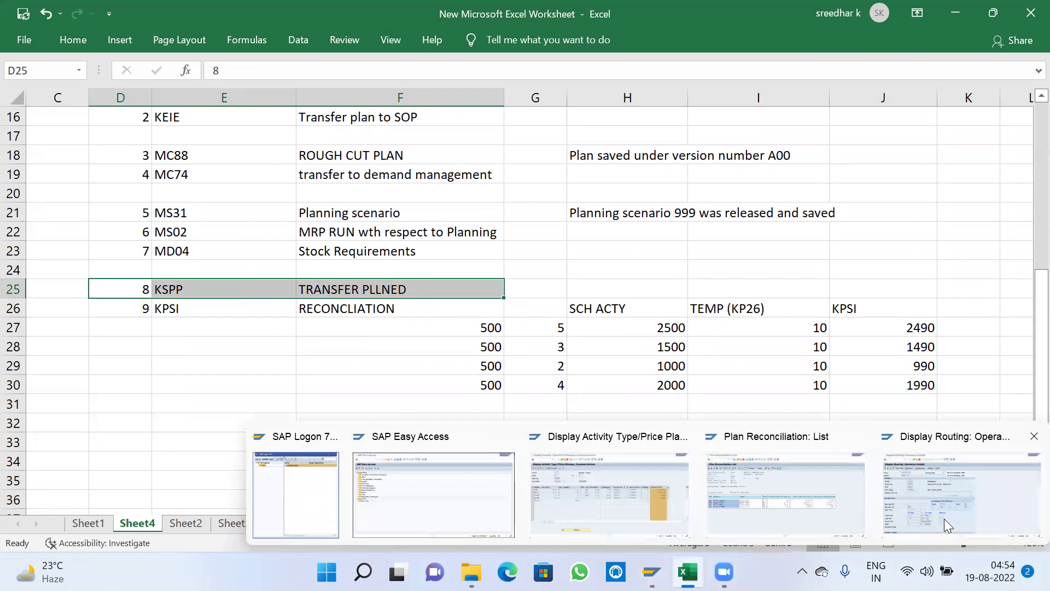
left_click(659, 496)
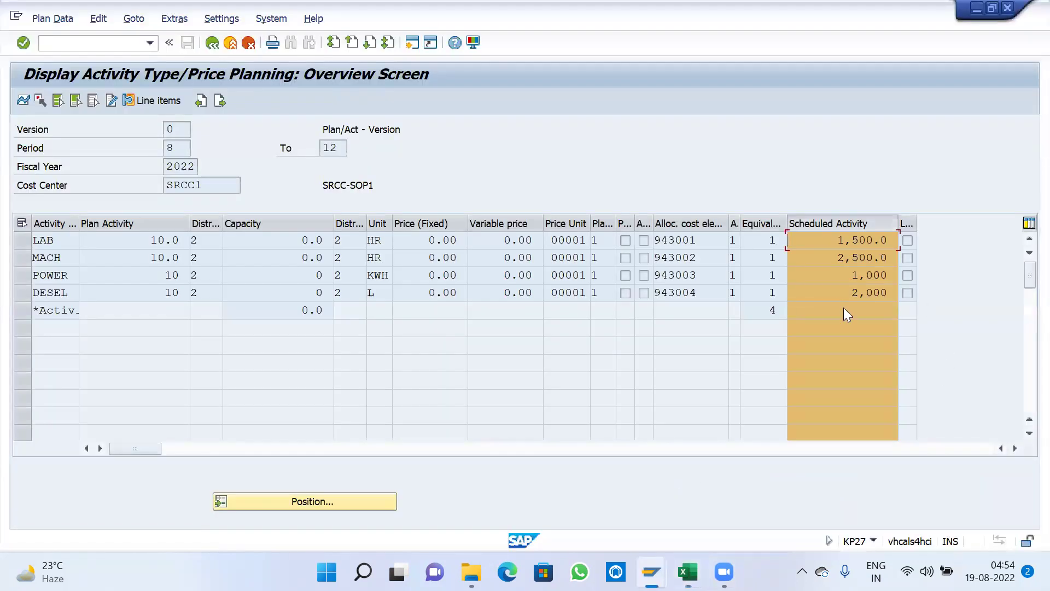
left_click(162, 221)
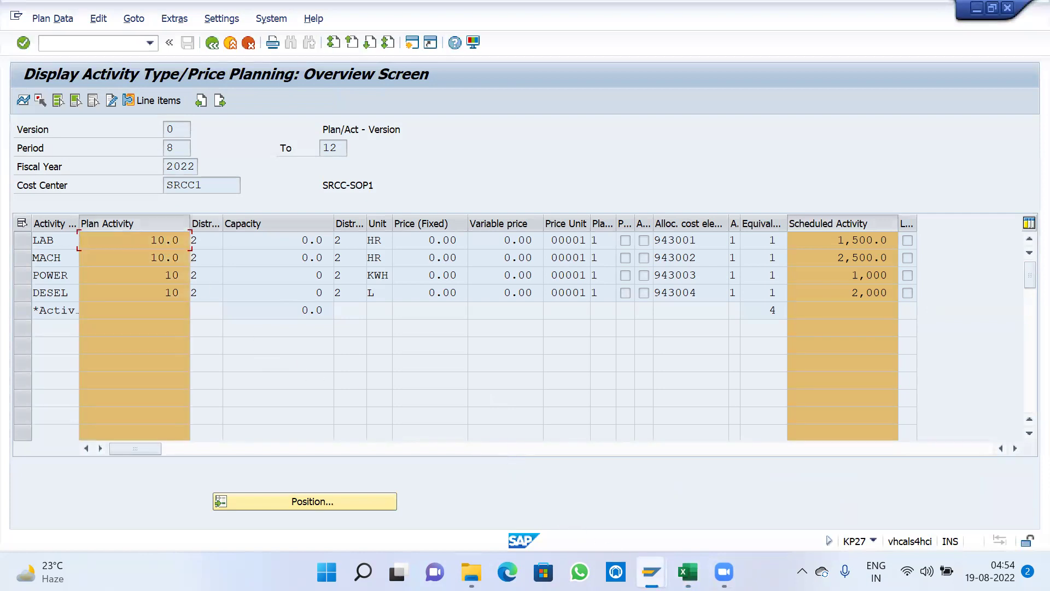
Step: Leave the SRCC1 reconciliation list and answer Yes to post, getting the RKP2 number assignment error
mouse_move(651, 572)
left_click(787, 504)
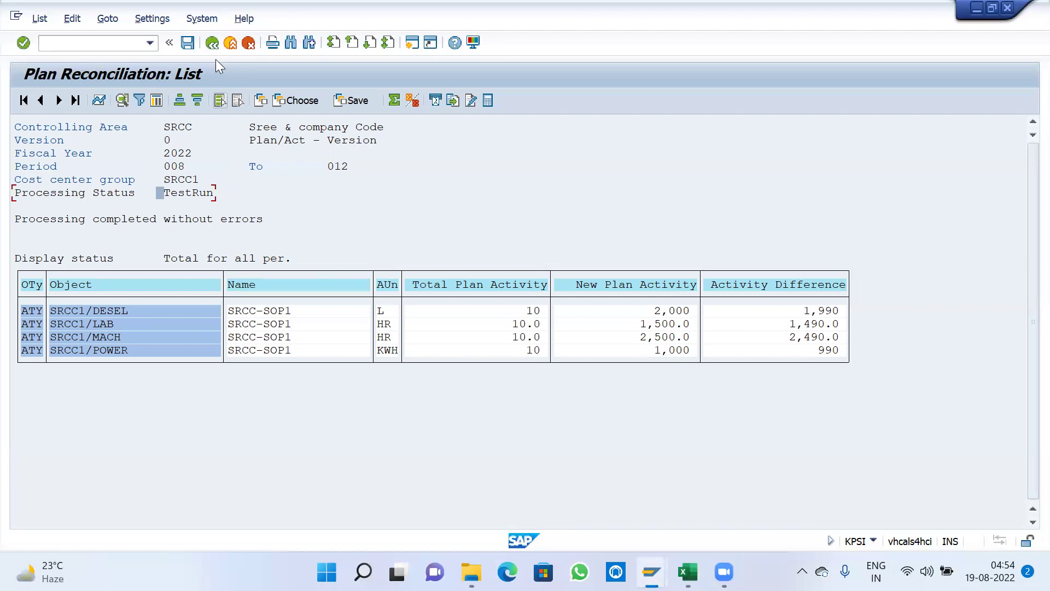
left_click(212, 43)
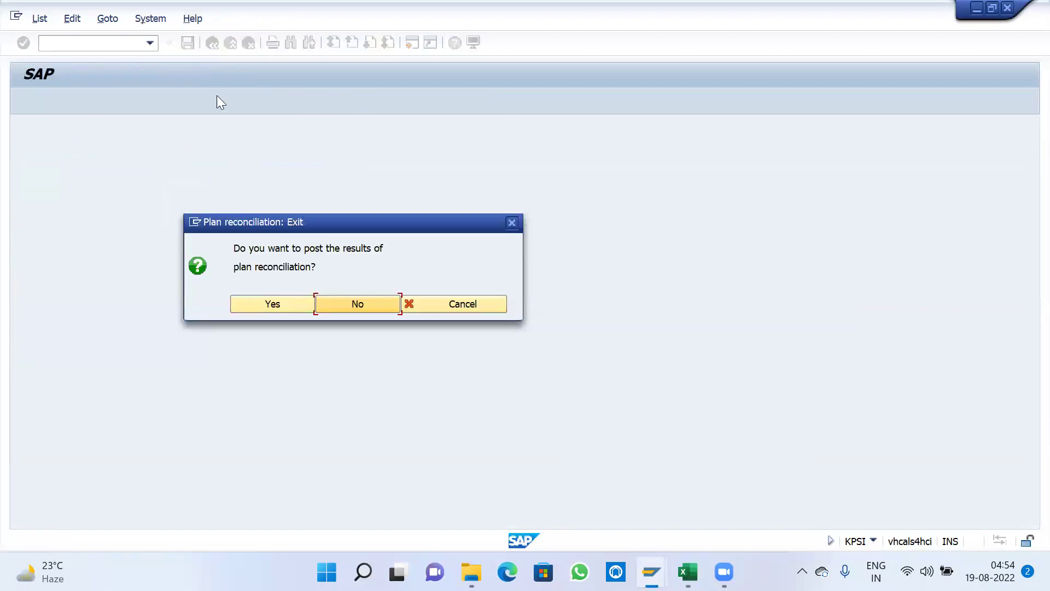
left_click(262, 303)
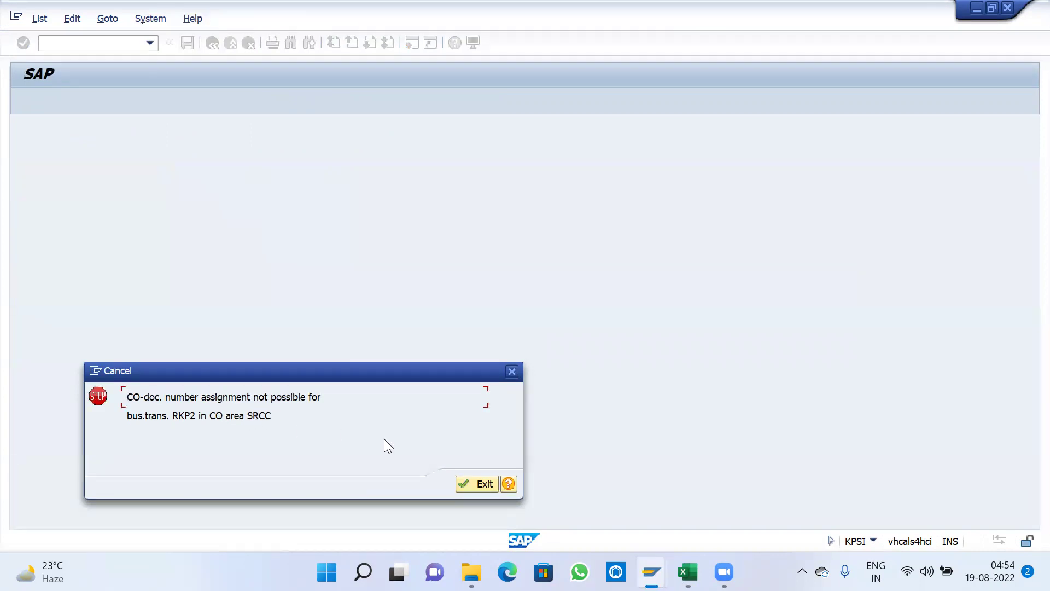
Step: Dismiss the error and open KANK number range groups for controlling area SRCC
left_click(512, 372)
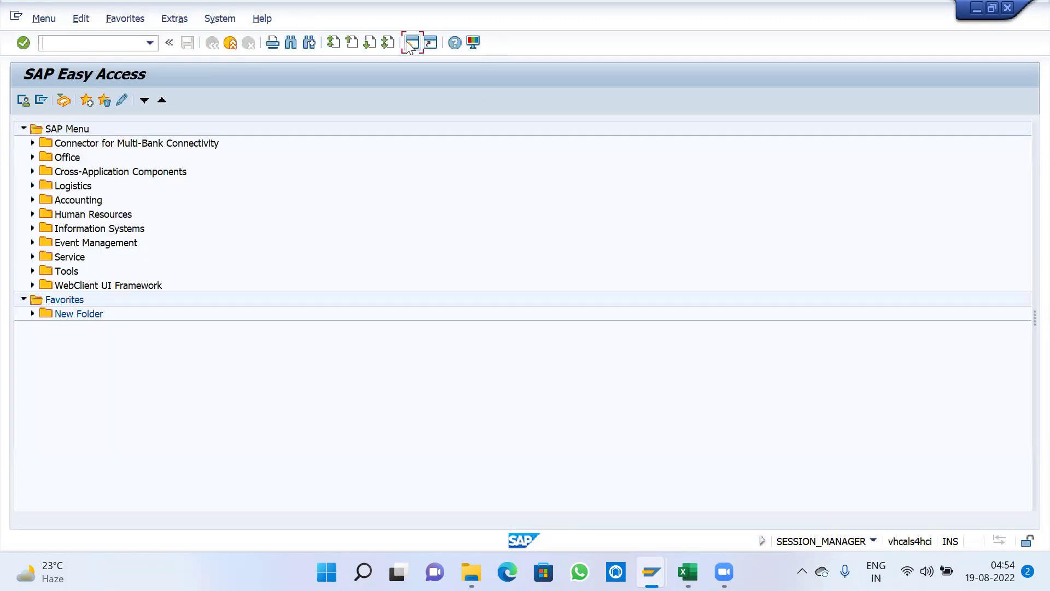
type("KANK")
key("Return")
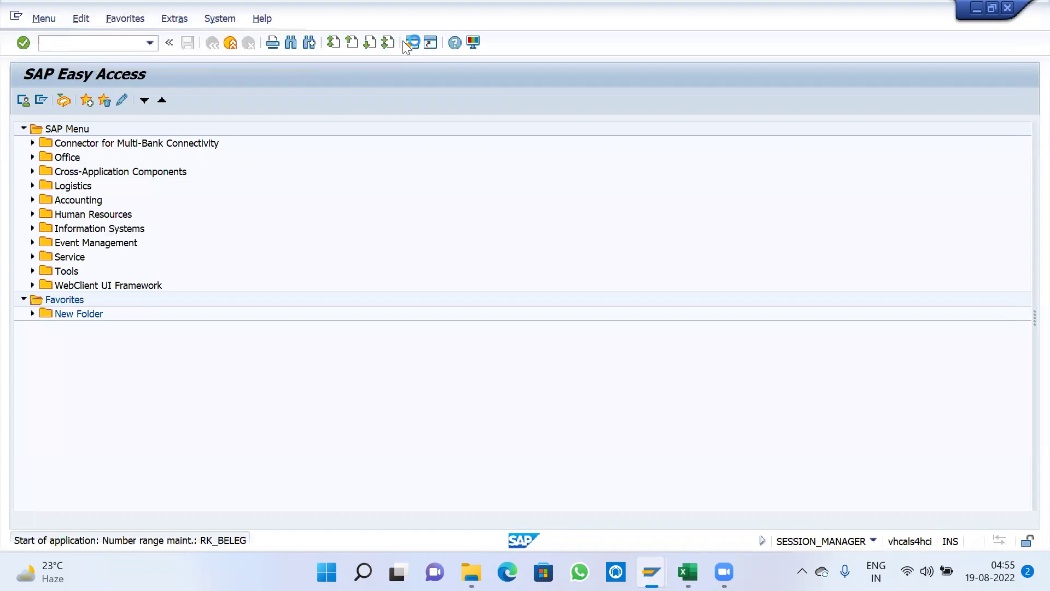
left_click(174, 148)
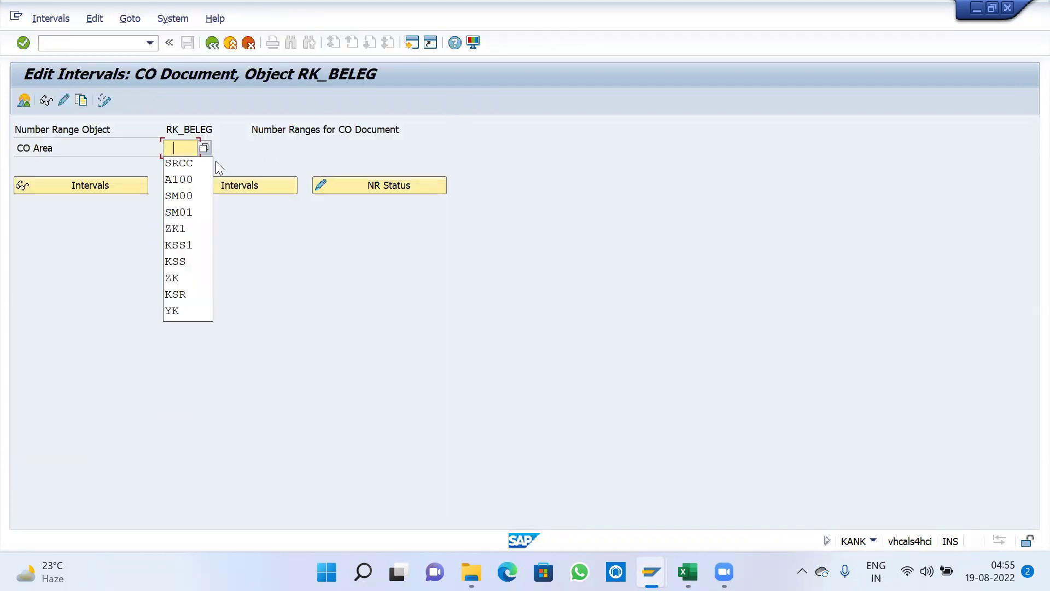
left_click(186, 162)
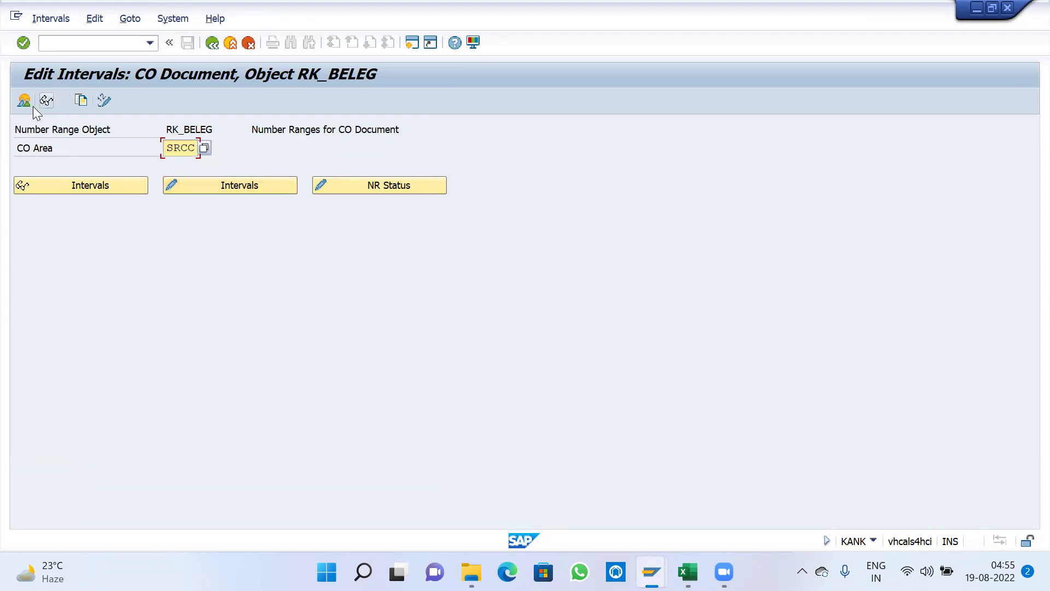
left_click(64, 99)
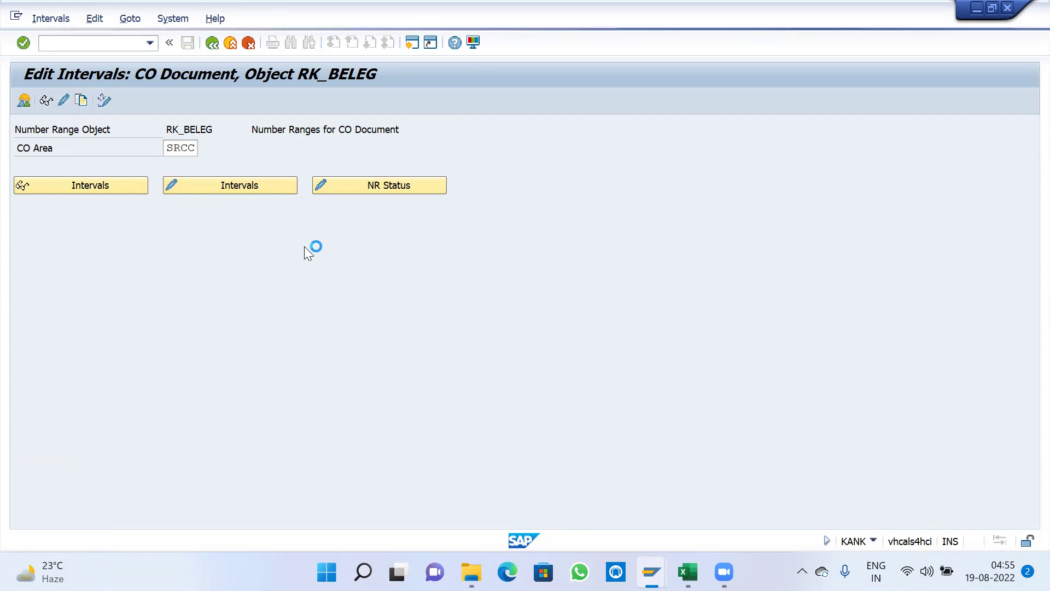
Step: Assign business transaction RKP2 to group SRCC 01, save, and go back
key("ctrl+f")
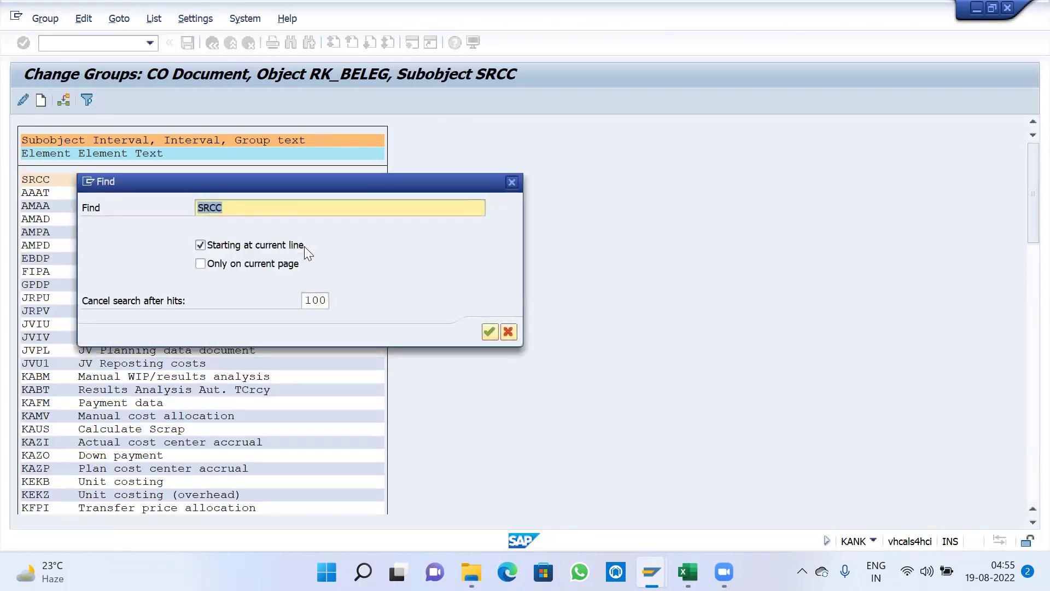
type("RKP")
key("Return")
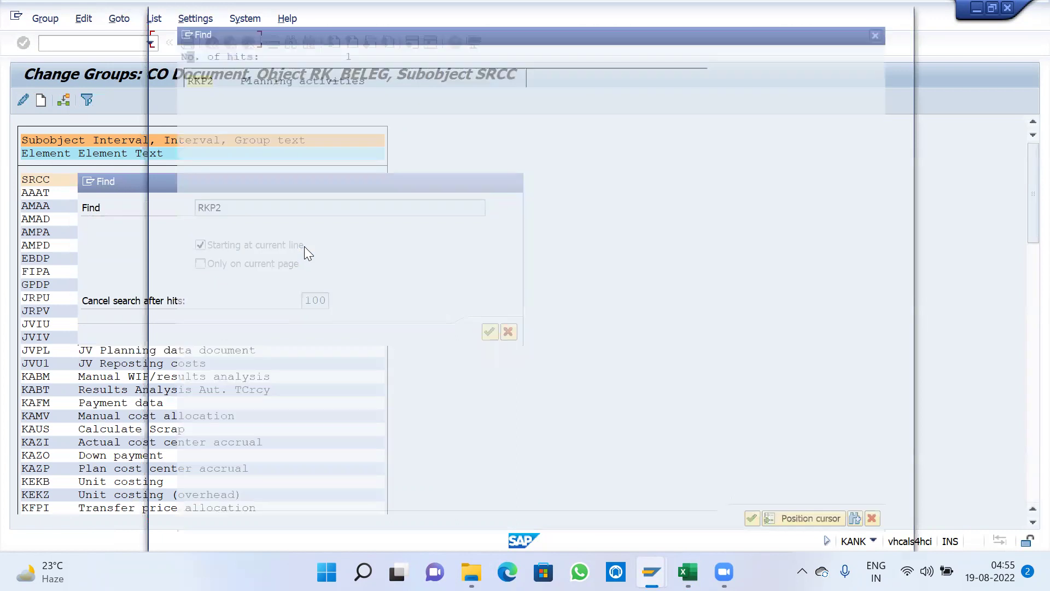
left_click(180, 75)
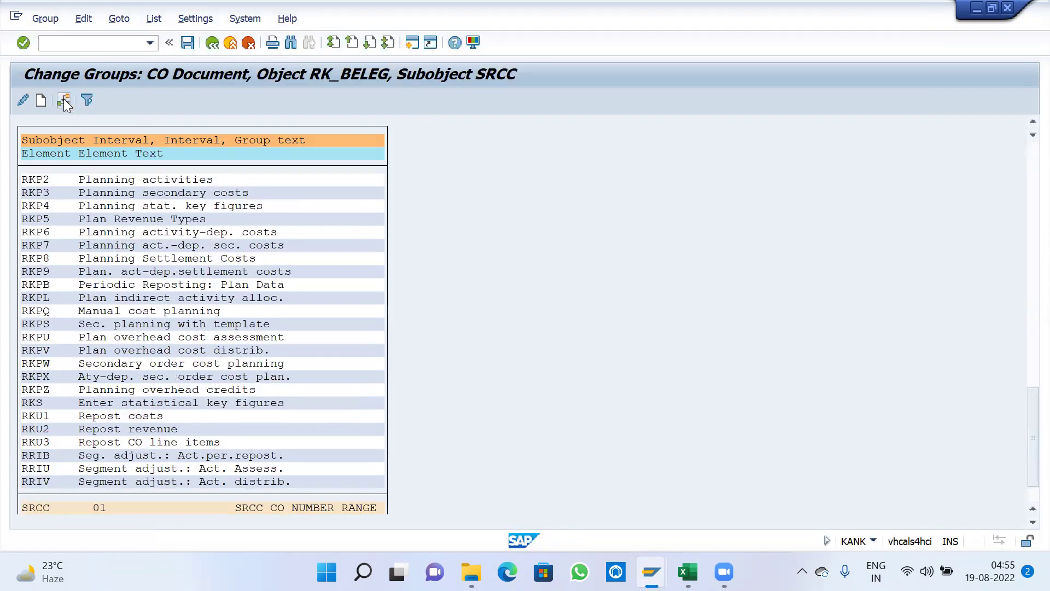
left_click(63, 99)
double_click(65, 245)
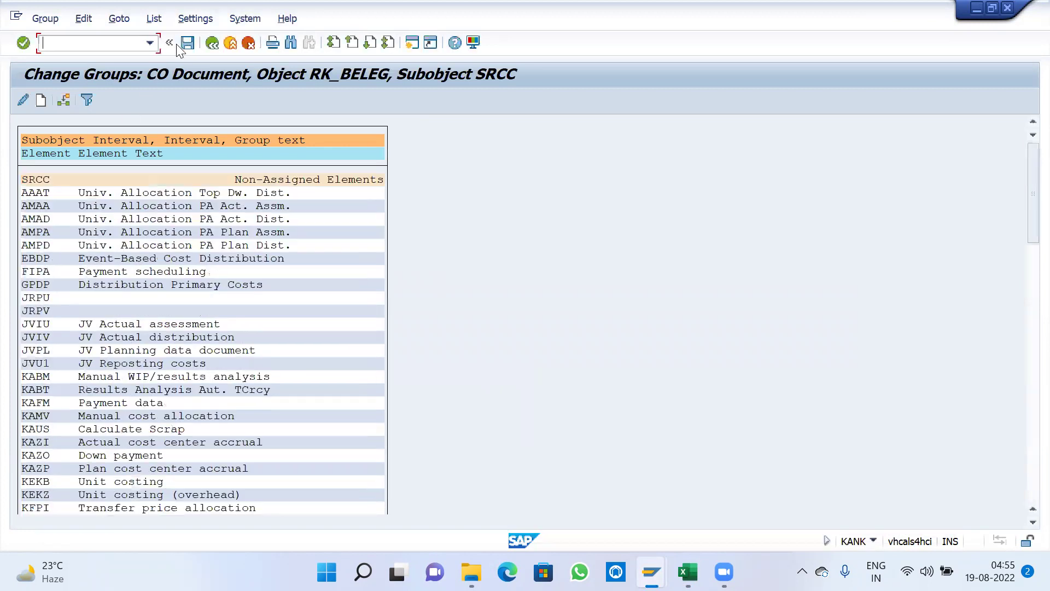
left_click(188, 43)
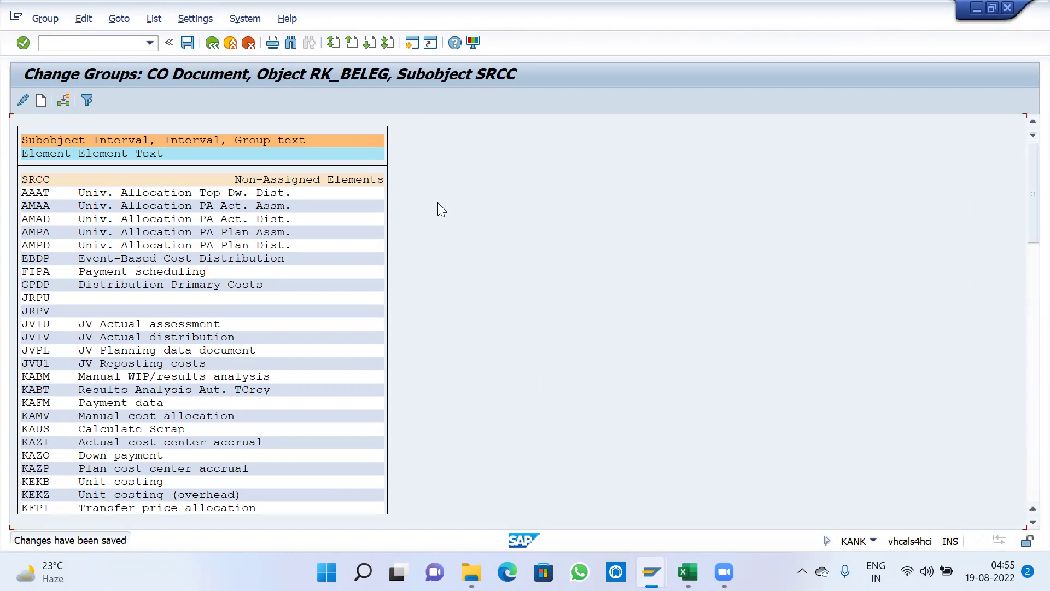
left_click(412, 42)
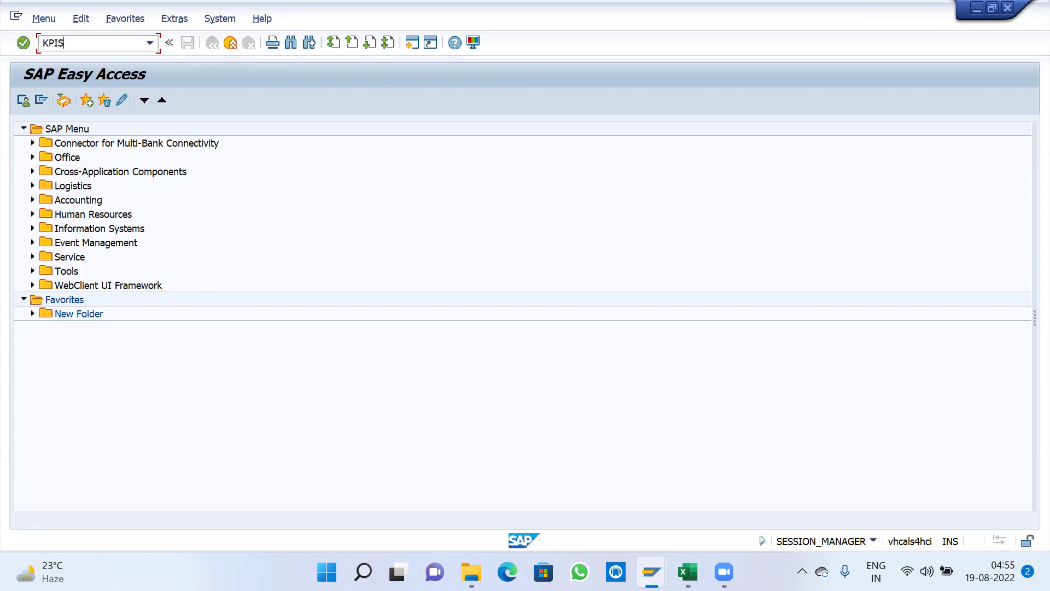
Step: Execute KPSI for SRCC1 with Test Run unchecked and confirm the UpdateRun finished without errors
type("KPSI")
key("Return")
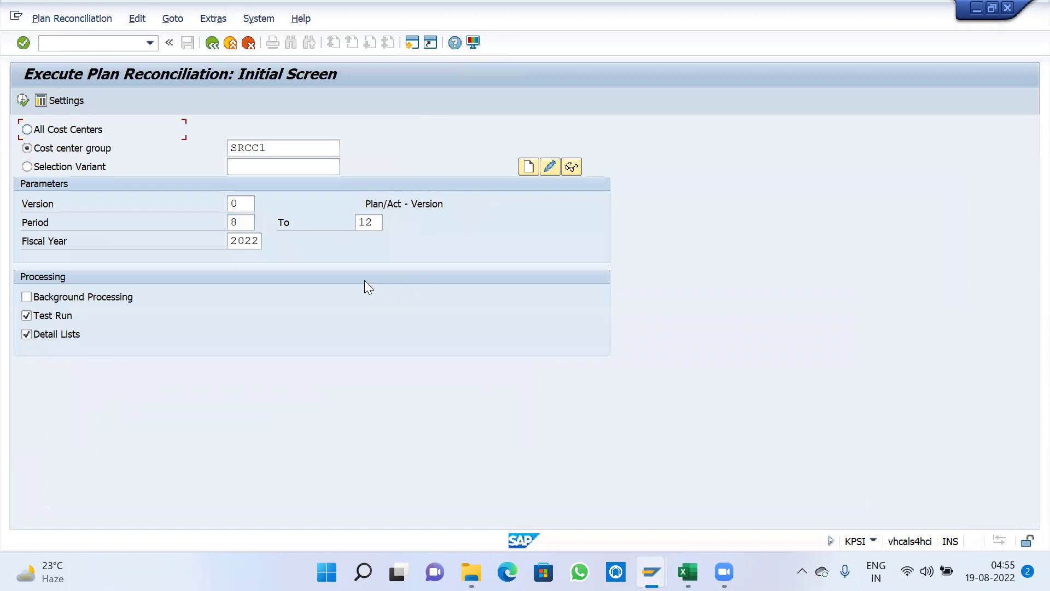
left_click(57, 318)
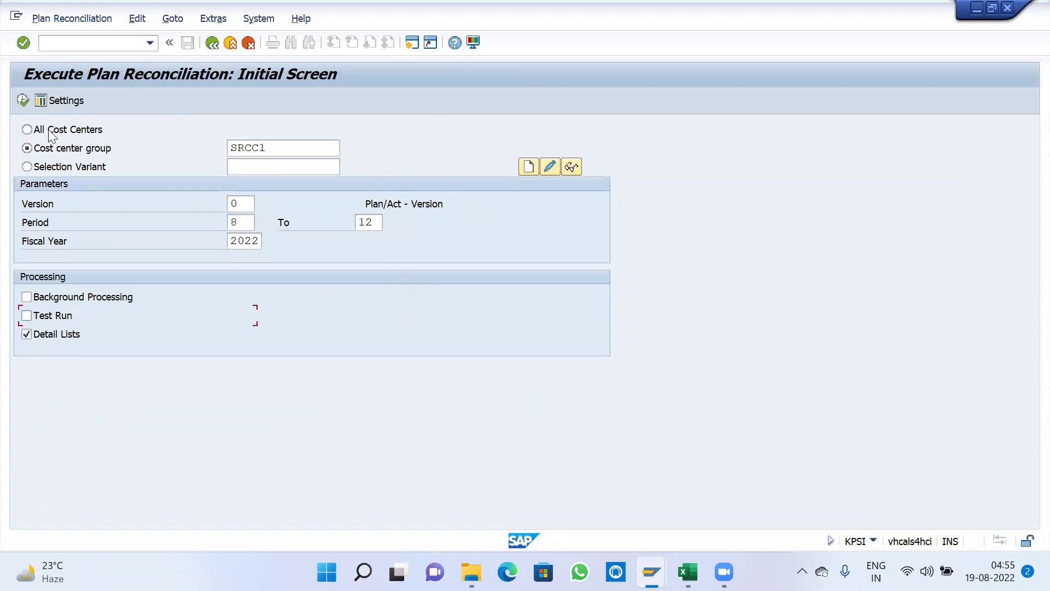
left_click(22, 100)
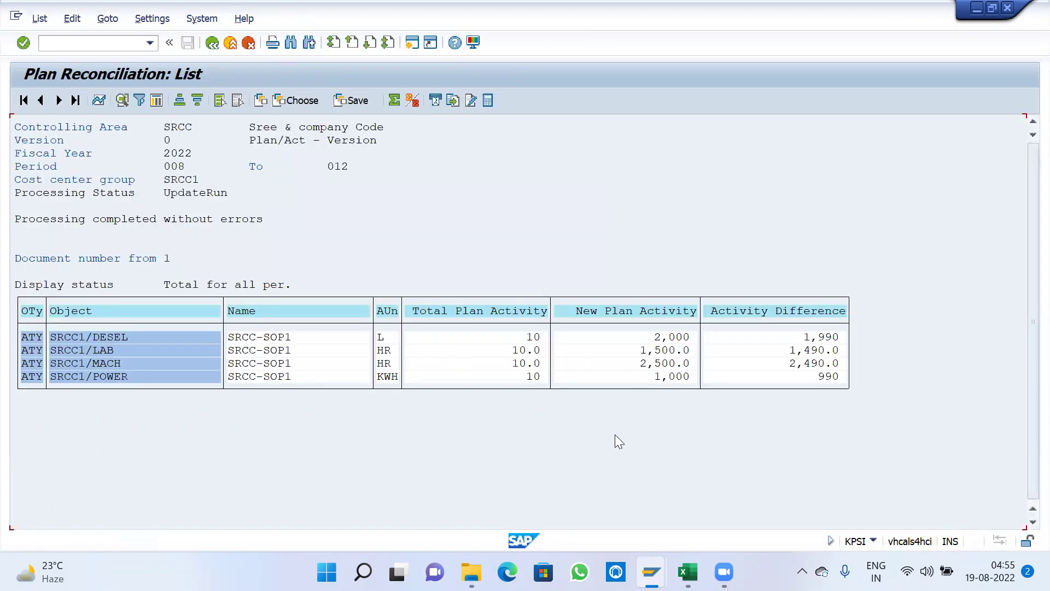
left_click(164, 194)
left_click_drag(166, 220, 331, 226)
mouse_move(651, 571)
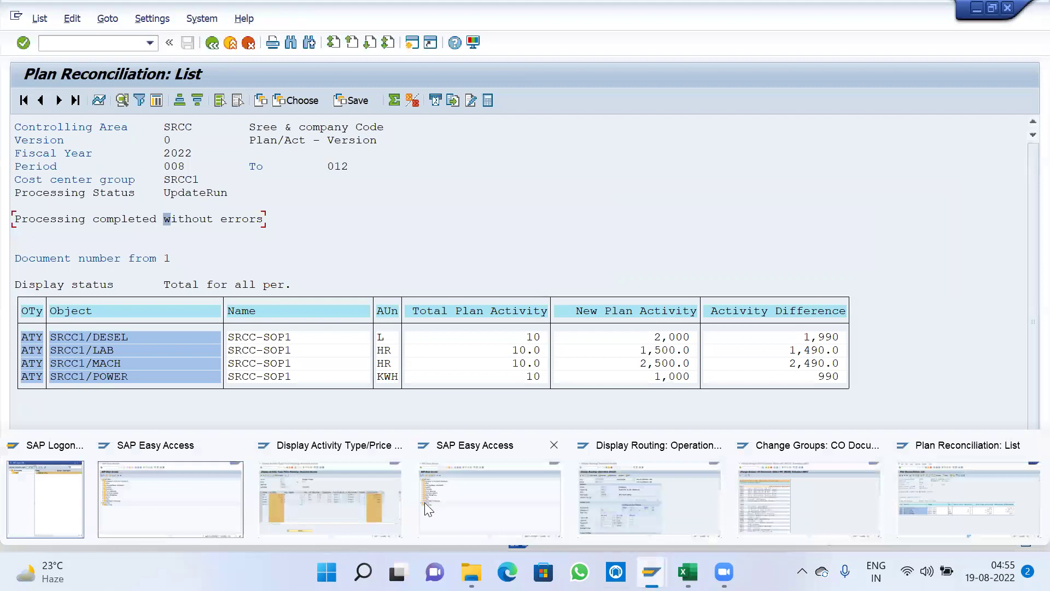
left_click(354, 473)
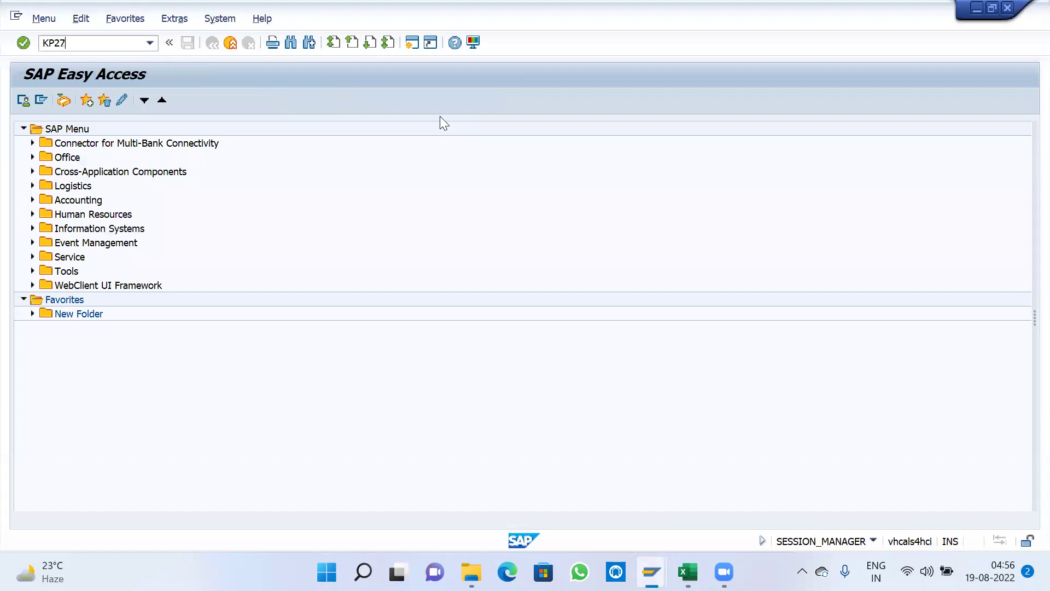
key("Return")
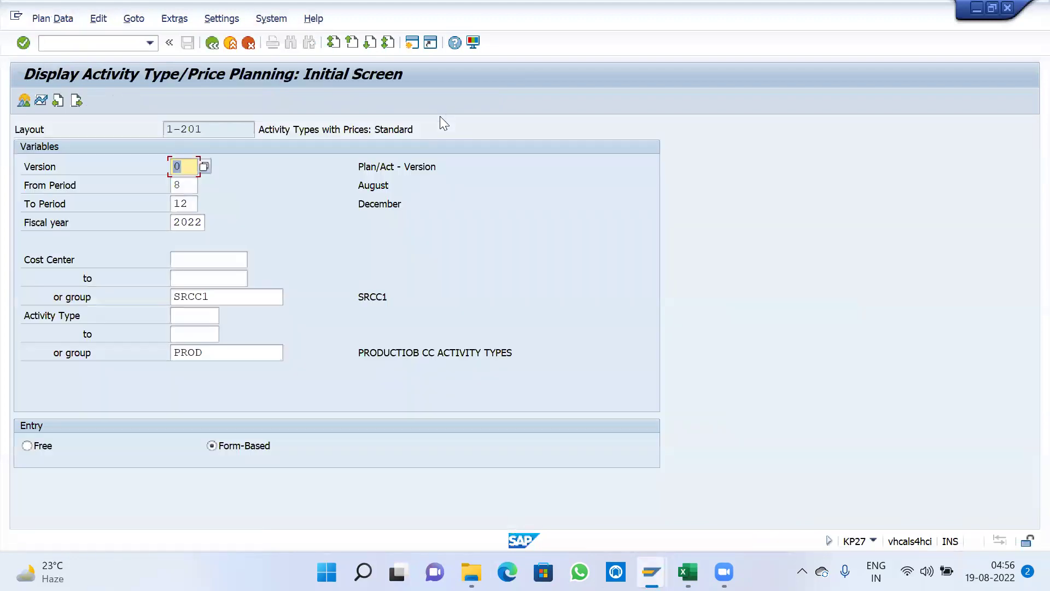
left_click(24, 101)
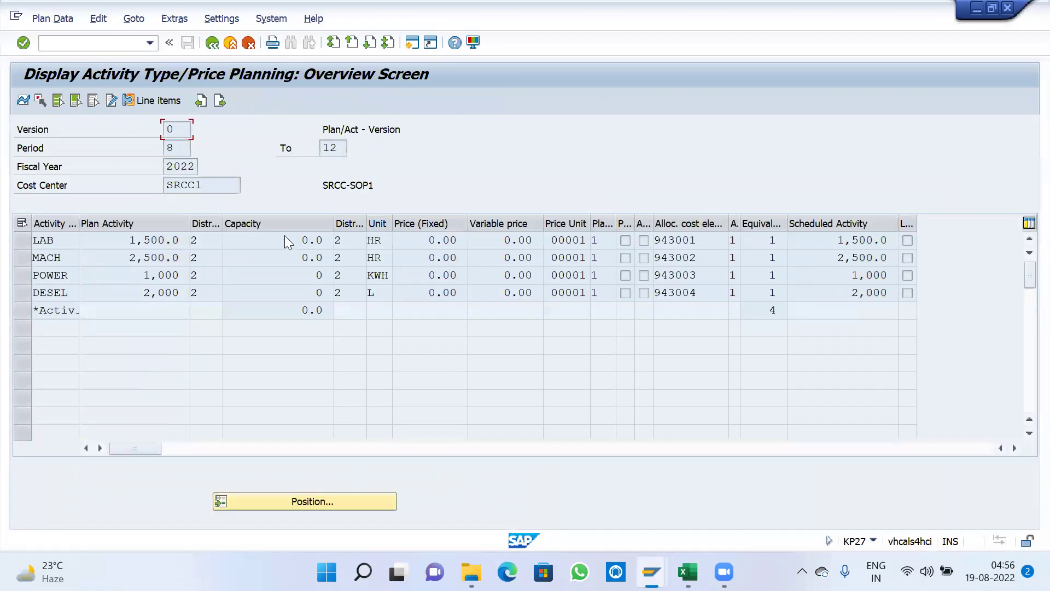
left_click(157, 224)
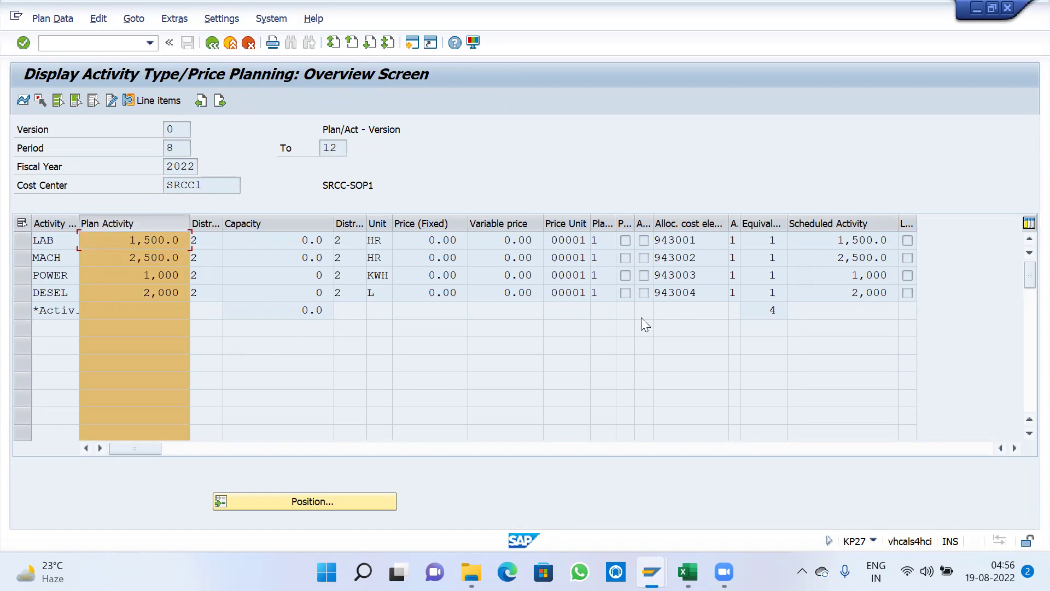
left_click(838, 223, "ctrl")
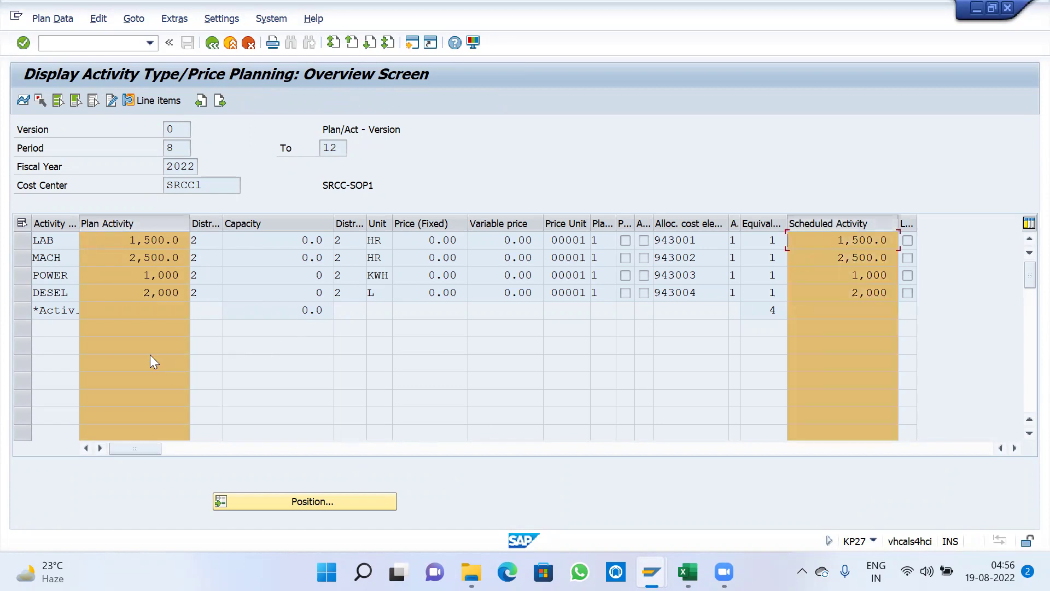
left_click(137, 224, "ctrl")
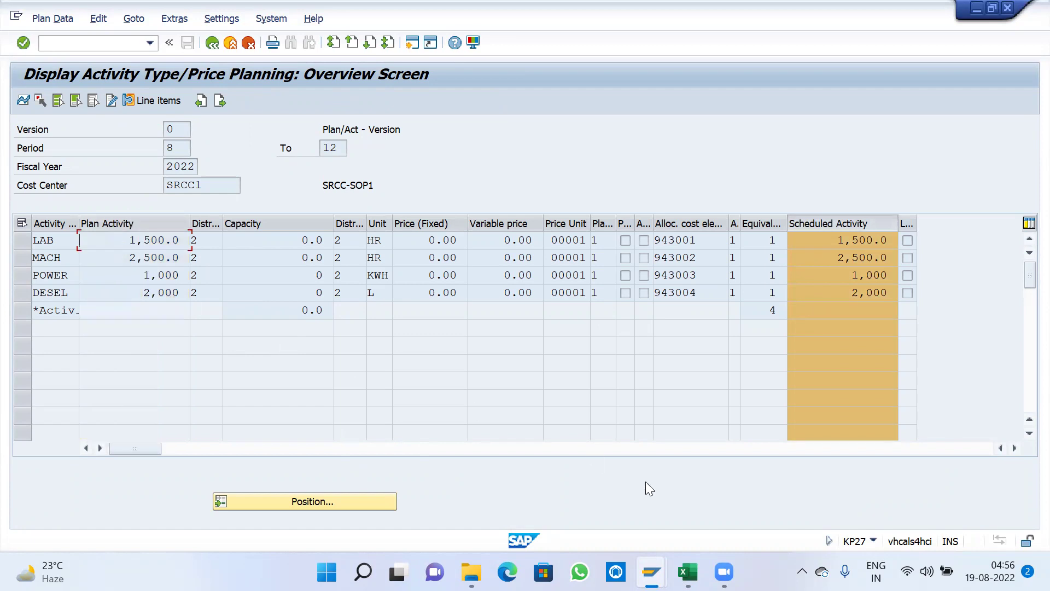
mouse_move(688, 571)
left_click(760, 432)
left_click_drag(792, 328, 804, 382)
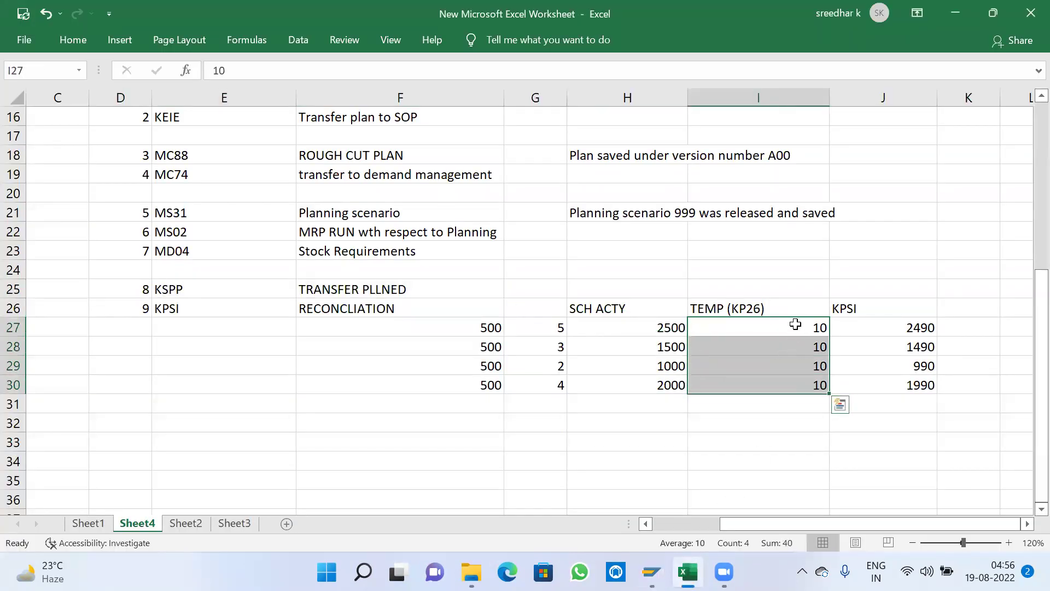
left_click_drag(797, 326, 793, 382)
left_click_drag(933, 324, 910, 372)
left_click_drag(807, 330, 806, 382)
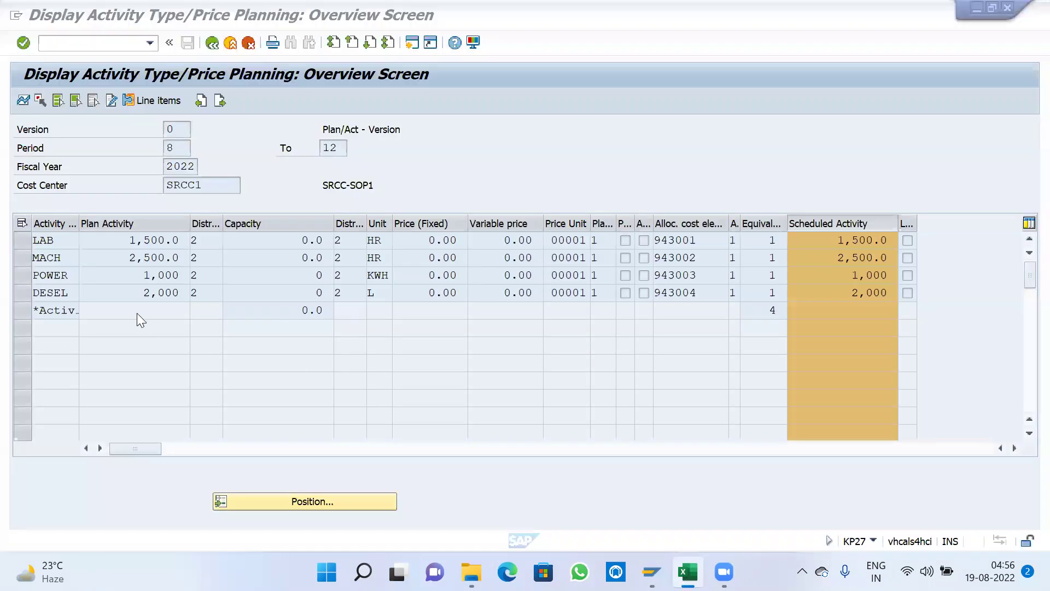
left_click(146, 241)
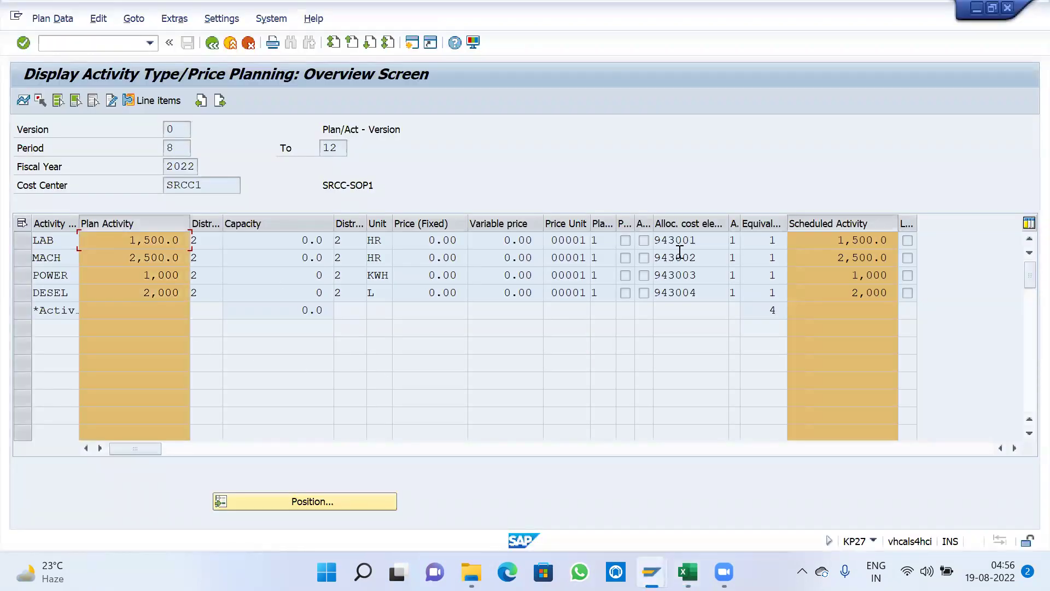
left_click(796, 222)
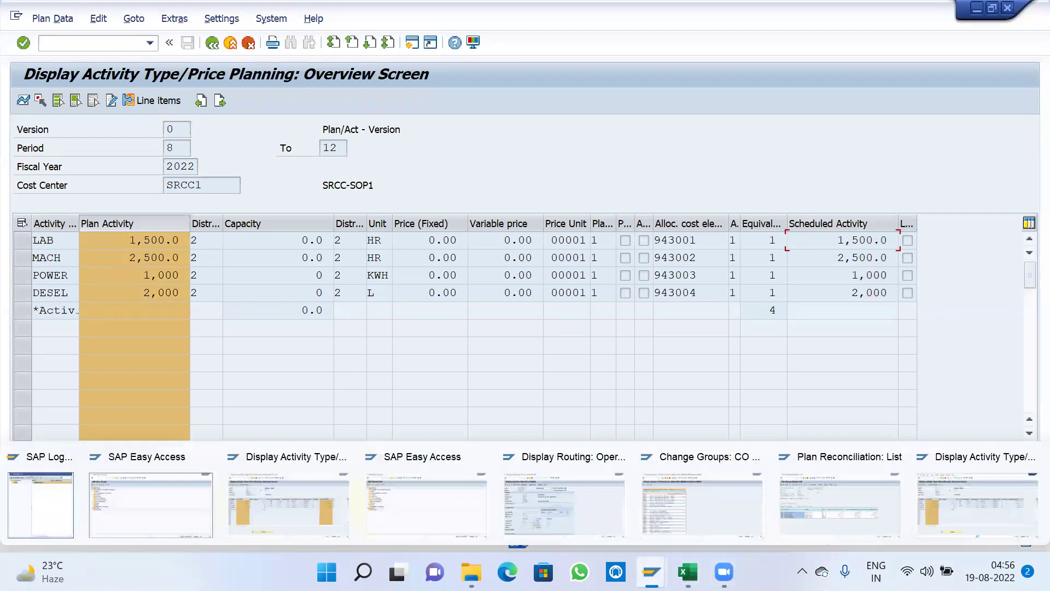
Step: Review the nine planning steps KEPM through KPSI and select the reconciliation figures G26:J30
left_click(687, 572)
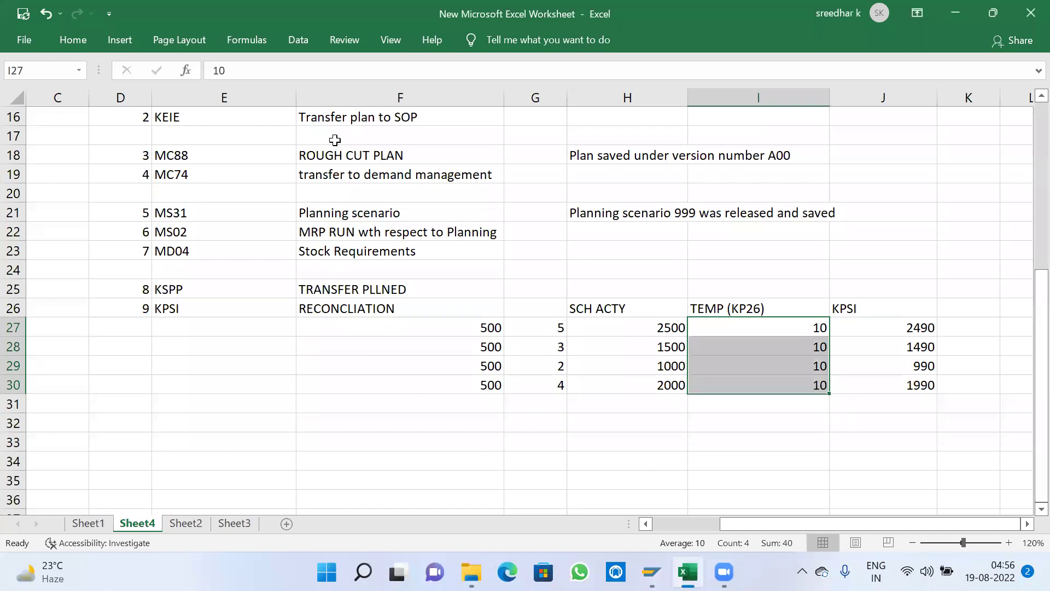
left_click(329, 157)
scroll(306, 352, "up", 3)
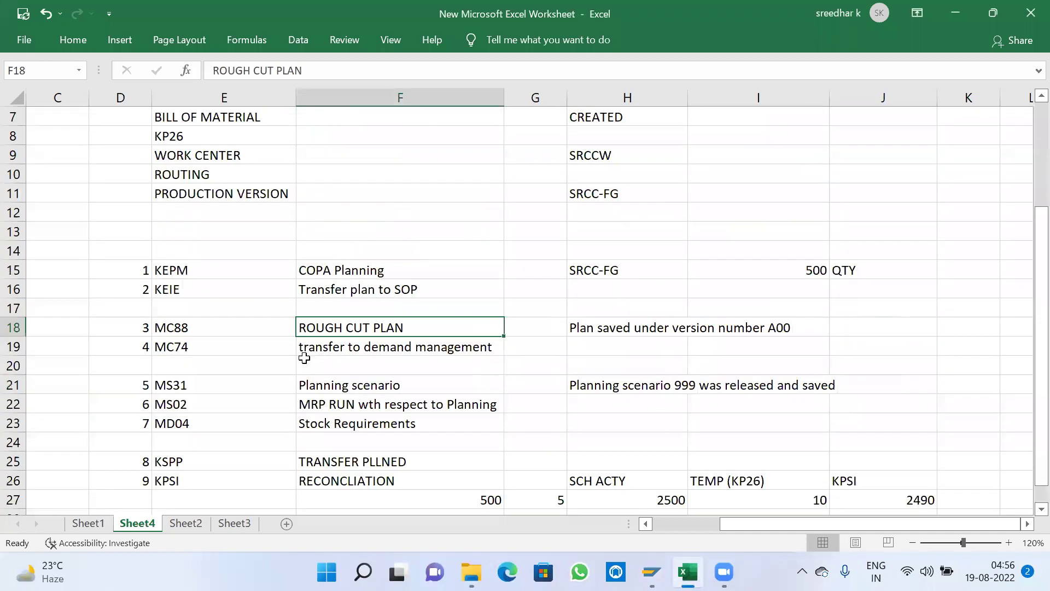
left_click(307, 347)
scroll(423, 394, "down", 1)
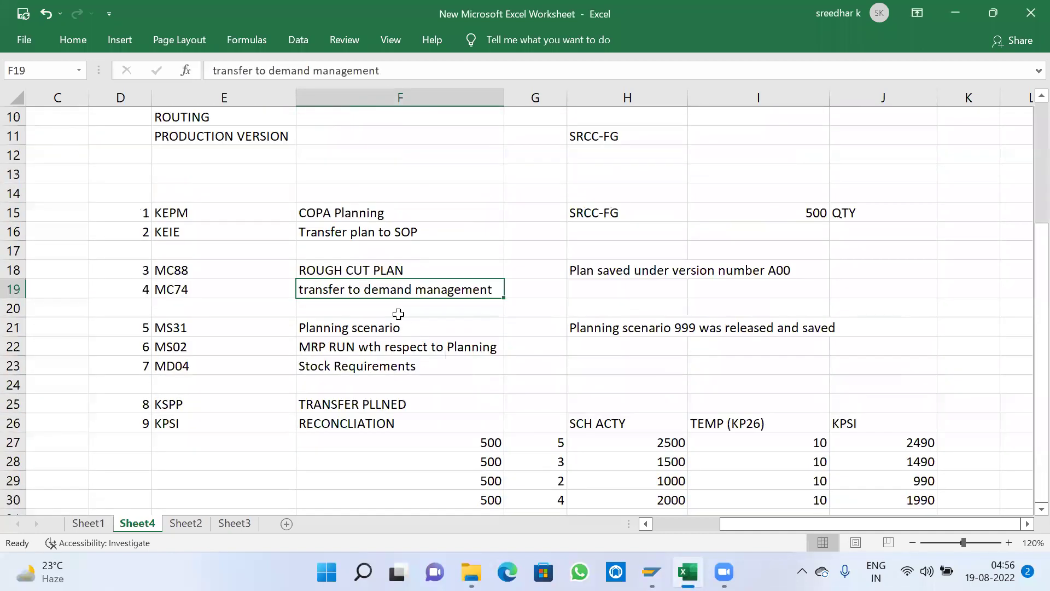
left_click(389, 272)
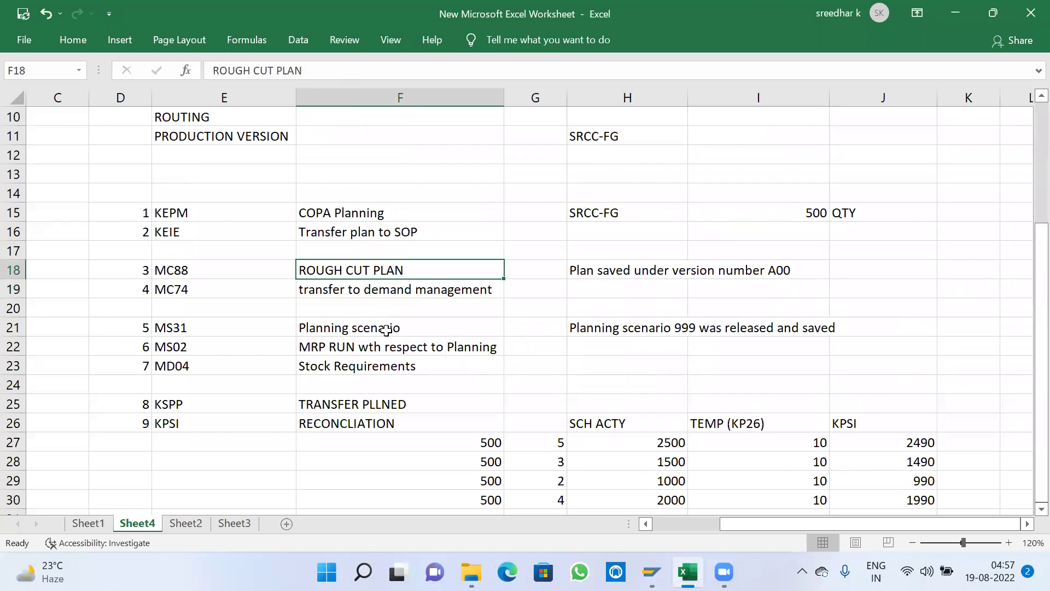
left_click_drag(386, 330, 393, 368)
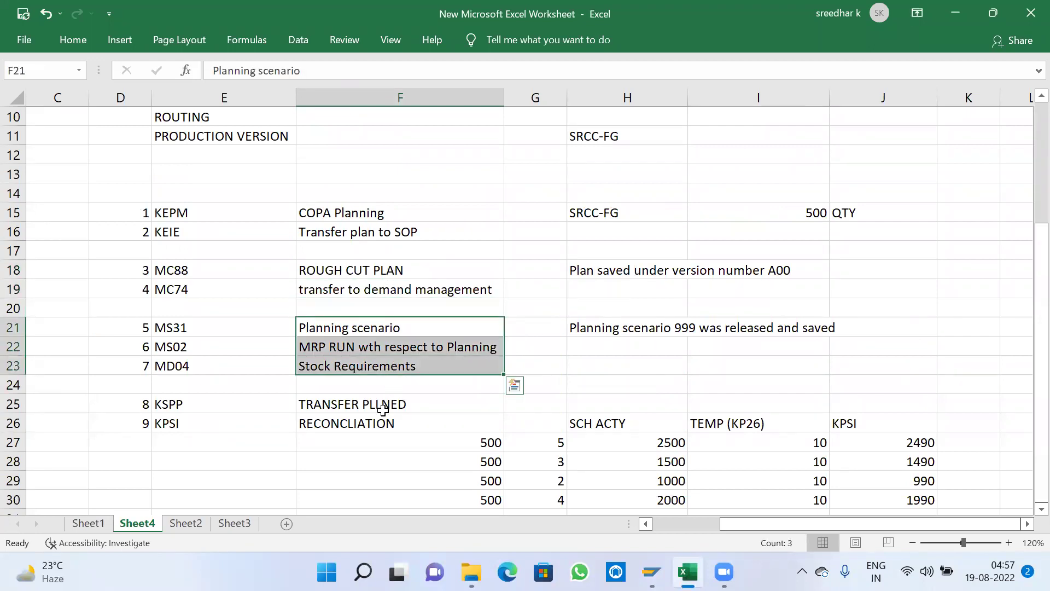
left_click_drag(383, 408, 386, 427)
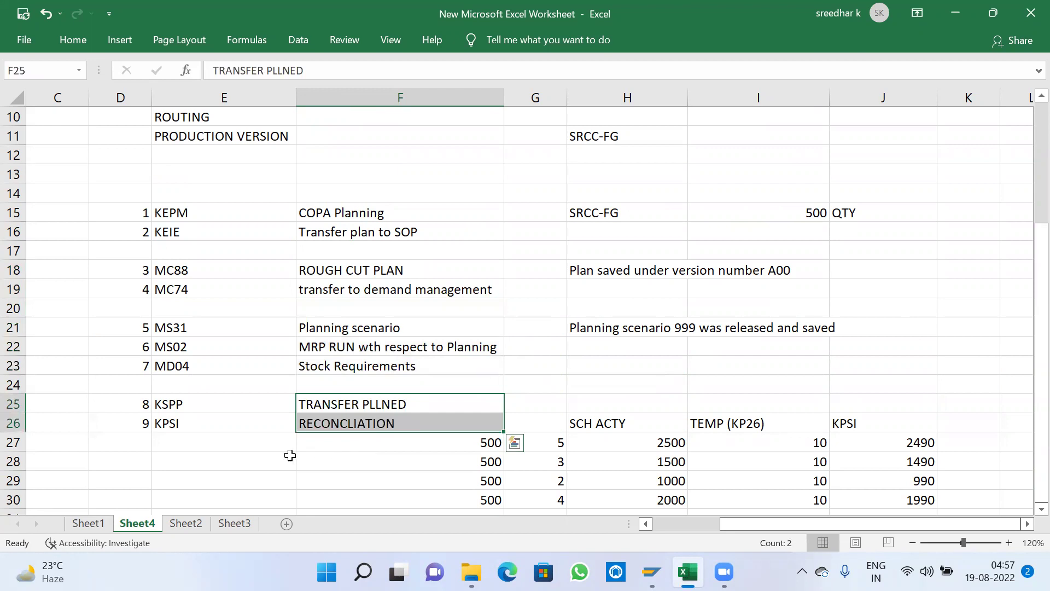
left_click_drag(178, 213, 196, 417)
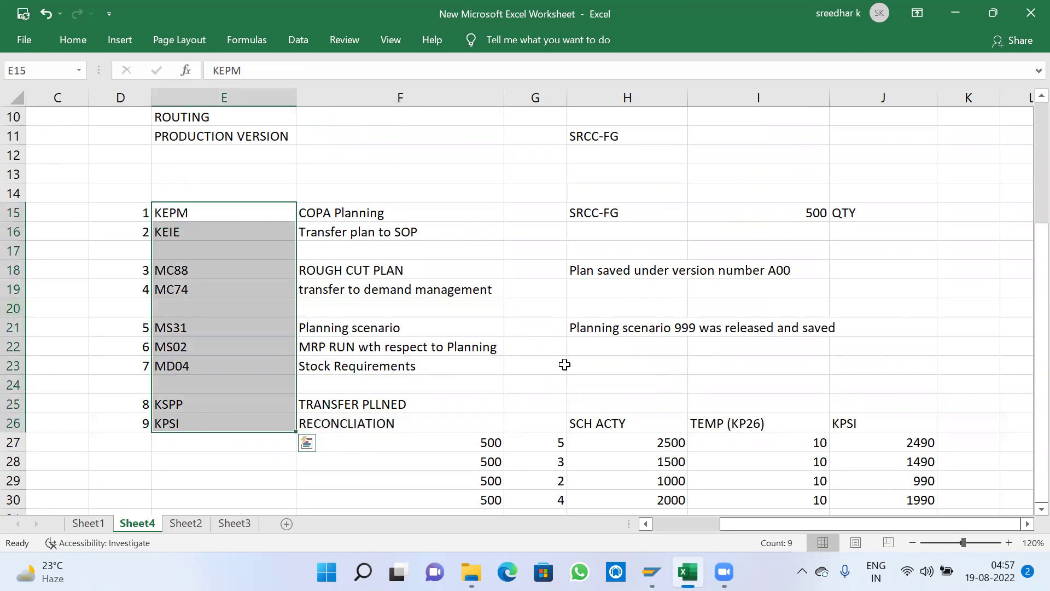
scroll(445, 429, "down", 3)
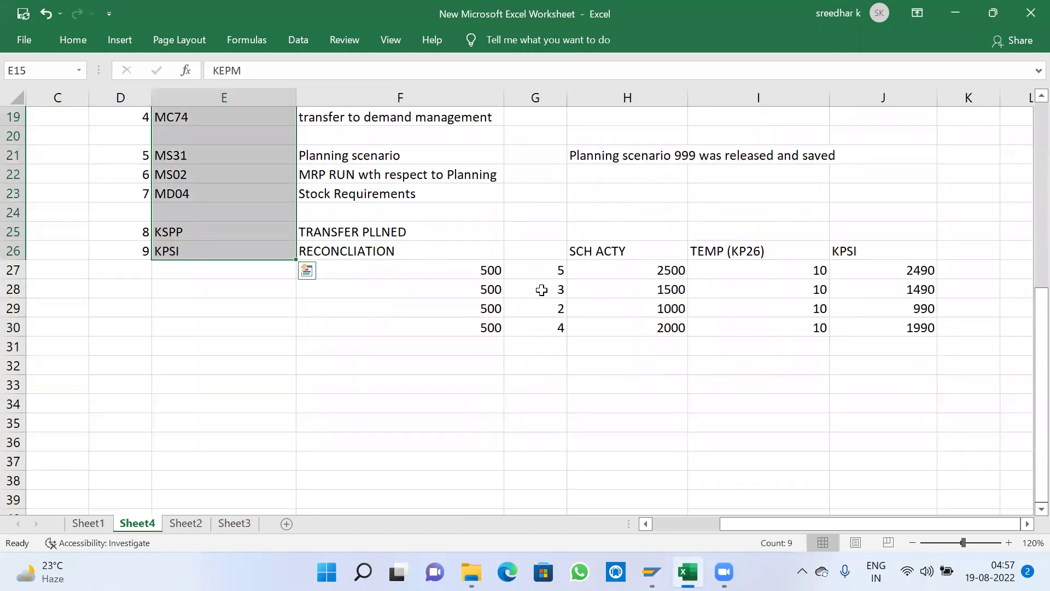
left_click_drag(515, 243, 867, 330)
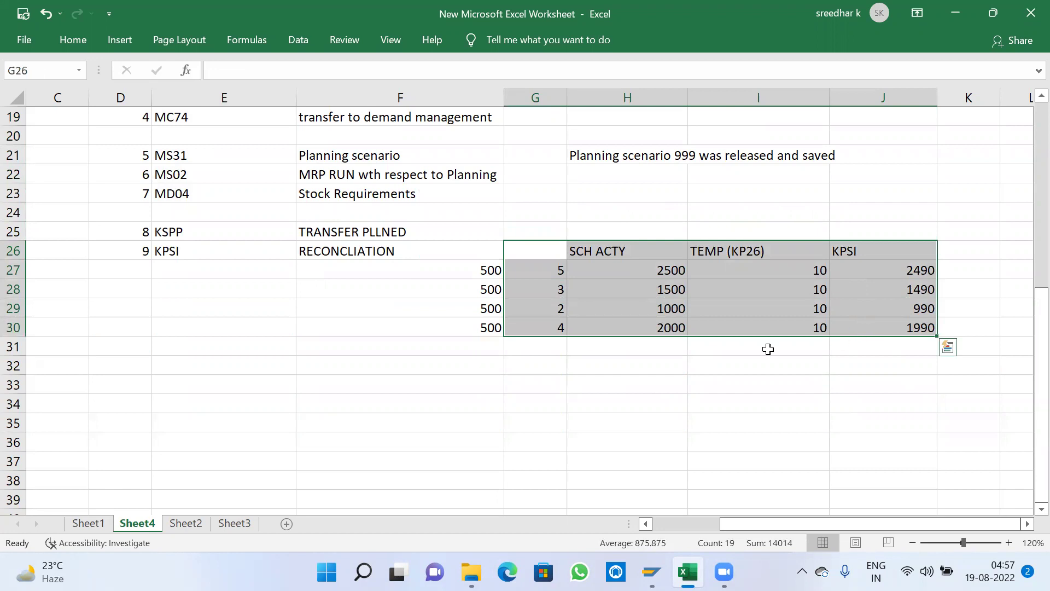
Step: Copy the reconciliation figures G26:J30 to G34:J38
key("ctrl+c")
left_click(558, 398)
key("ctrl+v")
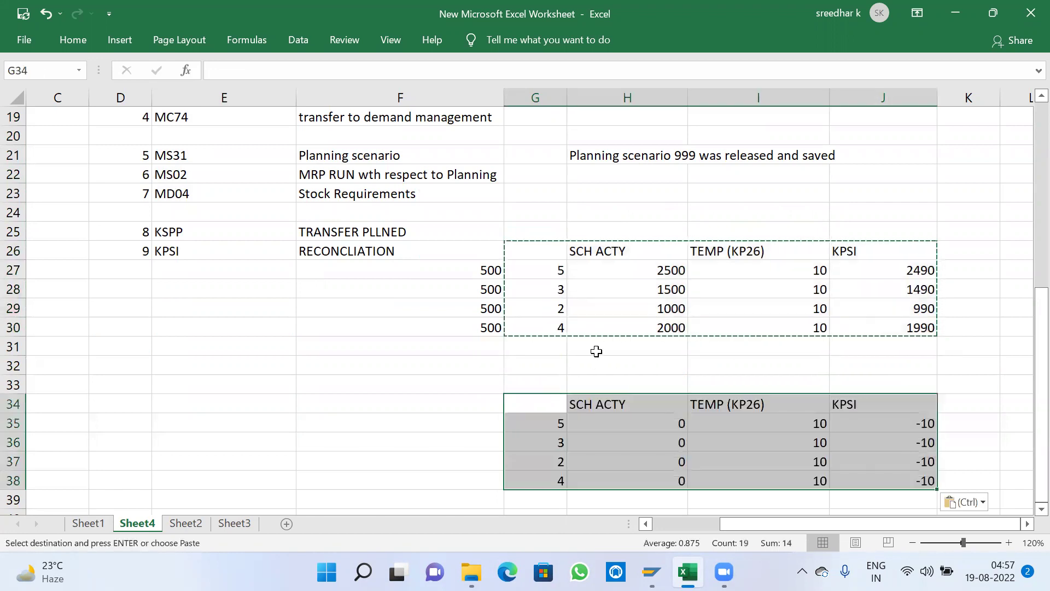
left_click(595, 350)
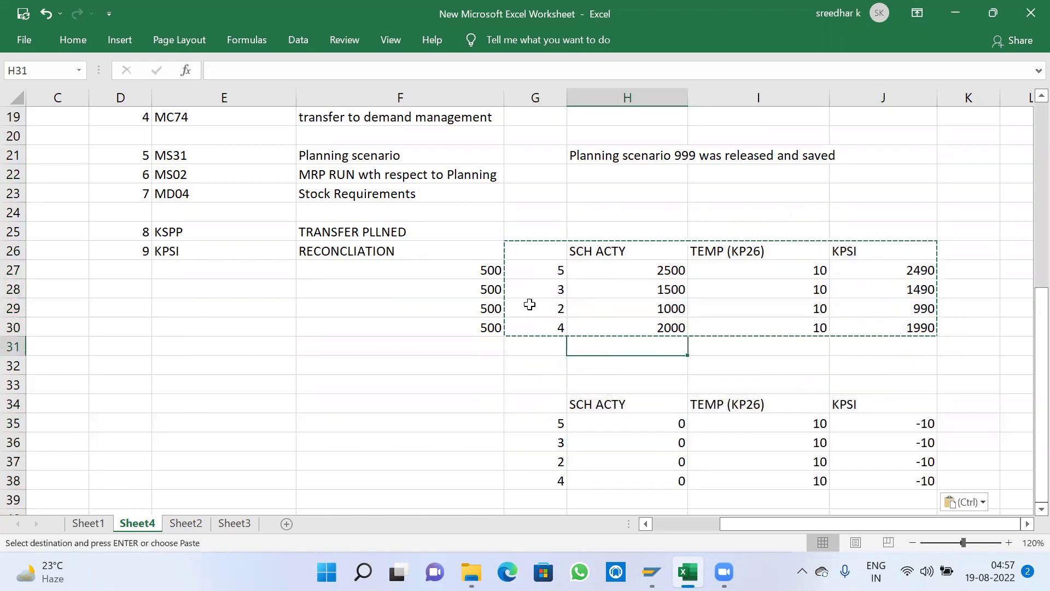
key("ctrl")
key("Escape")
key("Escape")
left_click_drag(533, 253, 857, 329)
key("ctrl+c")
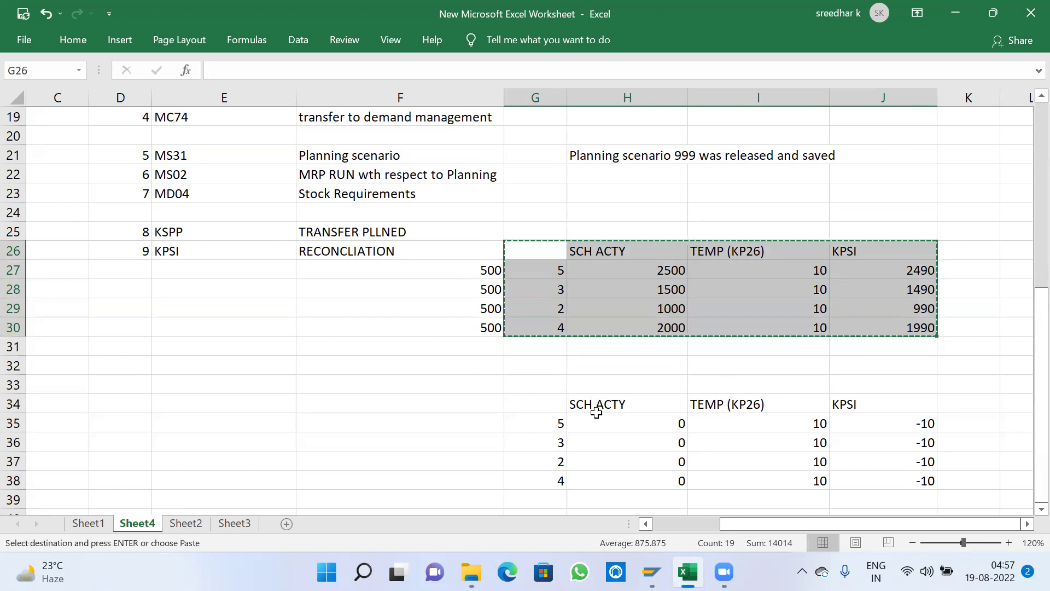
left_click(530, 404)
key("ctrl+v")
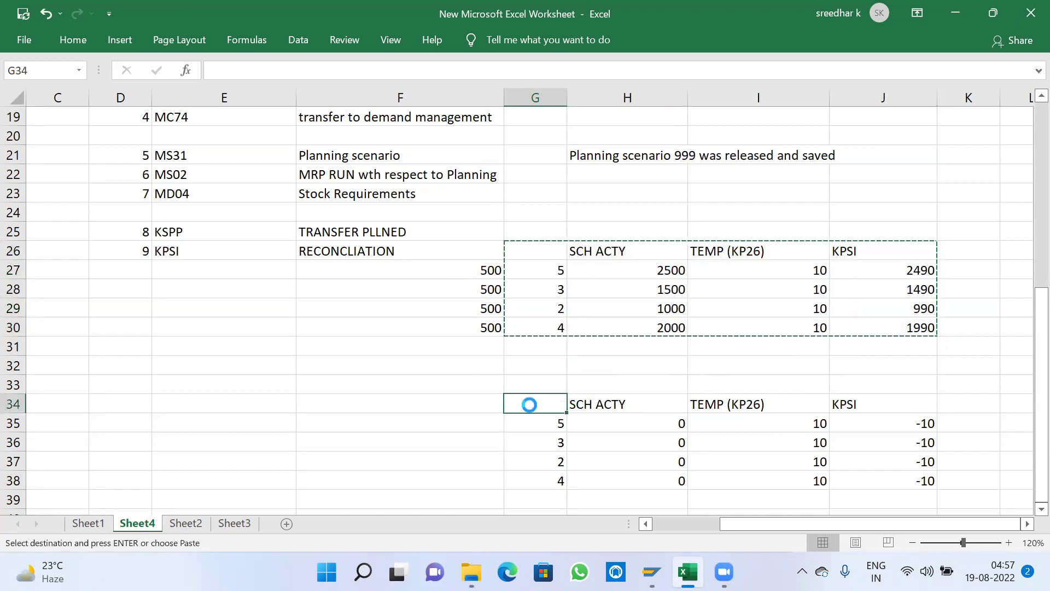
left_click(529, 404)
key("Escape")
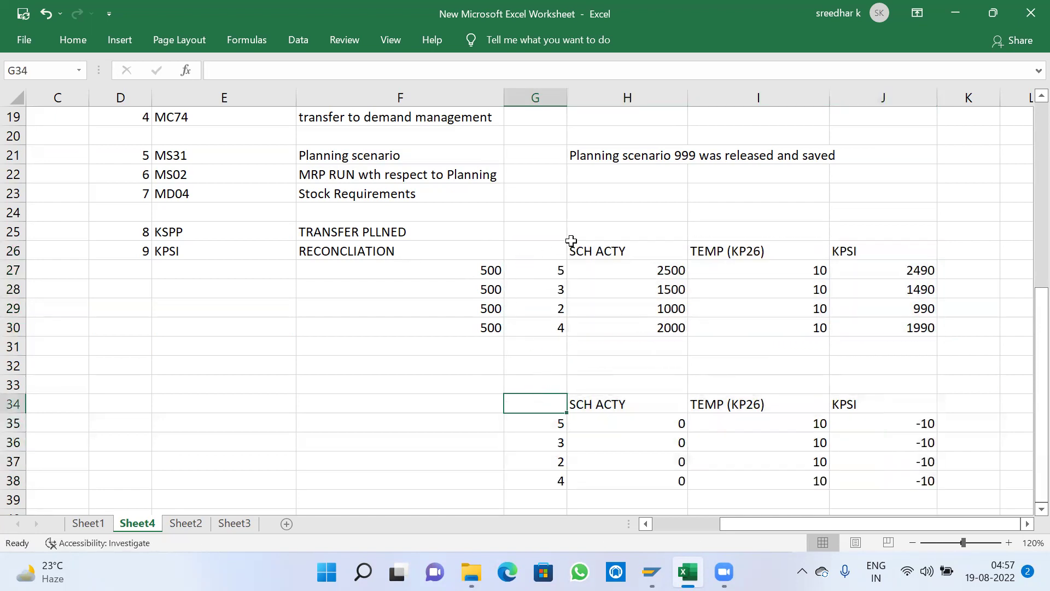
Step: Clear ranges G26:J31, F27:F30 and G34:J38
left_click_drag(565, 244, 887, 346)
key("Delete")
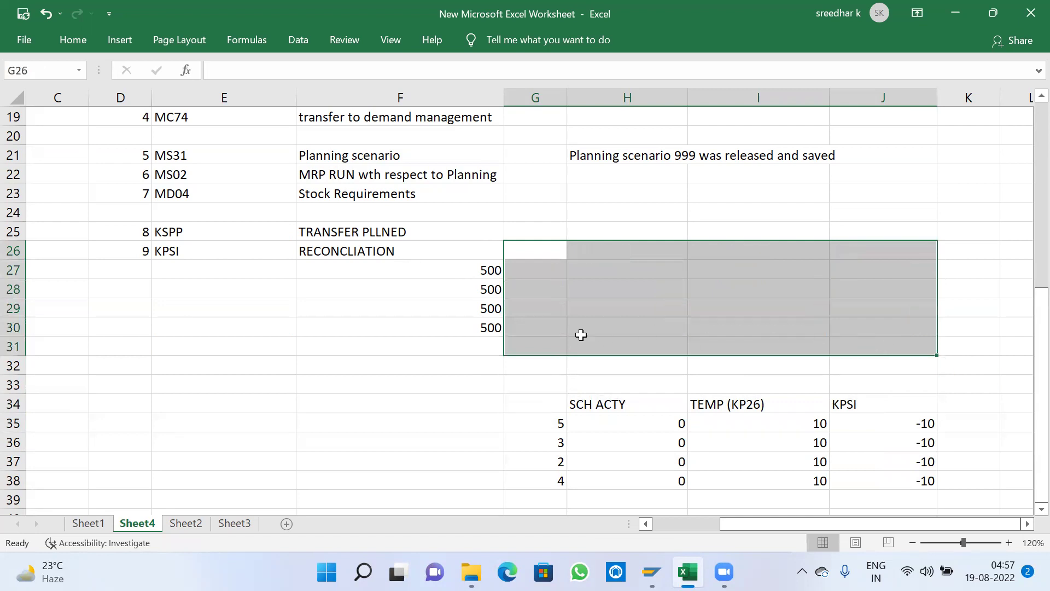
left_click_drag(491, 271, 494, 329)
key("Delete")
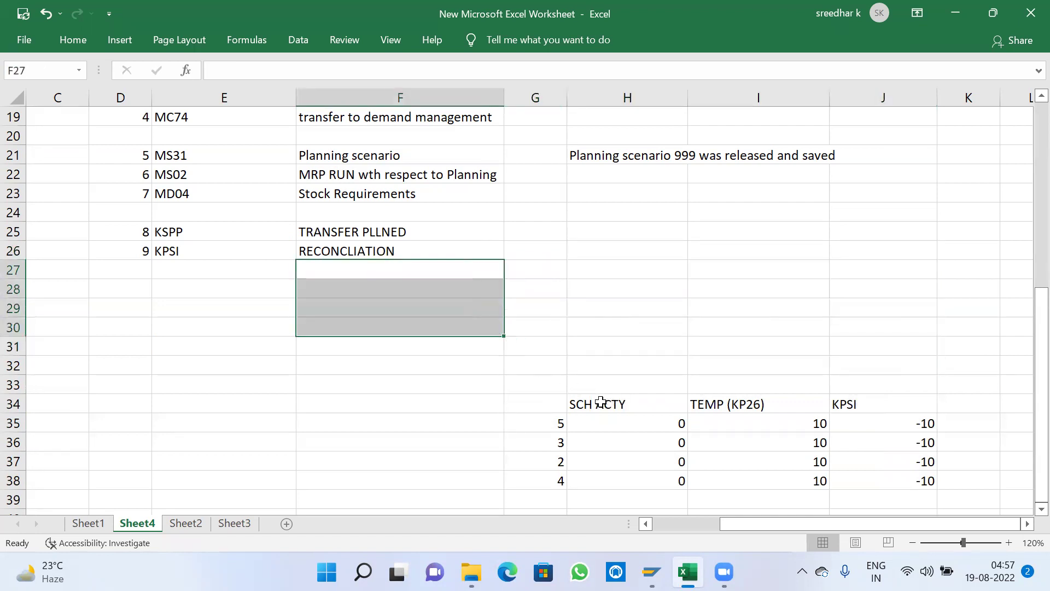
left_click_drag(554, 400, 887, 476)
key("Delete")
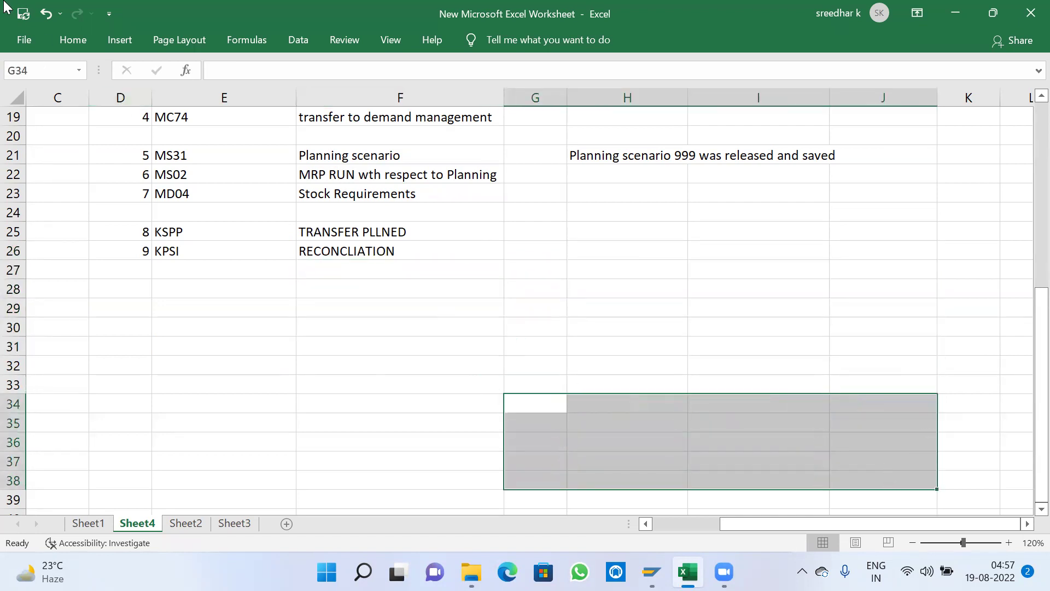
scroll(161, 355, "up", 1)
left_click(161, 353)
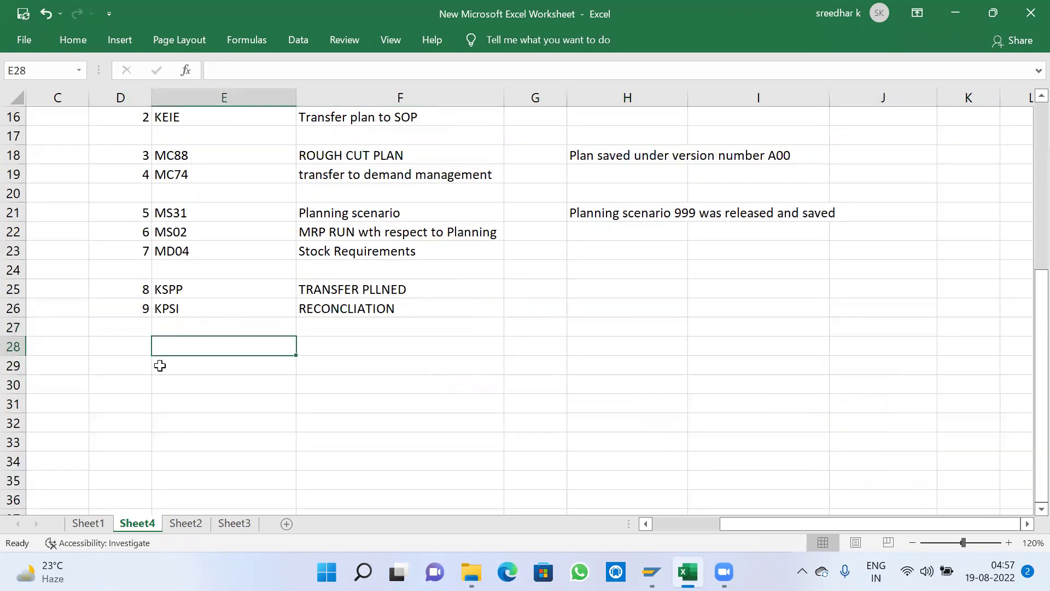
left_click(142, 340)
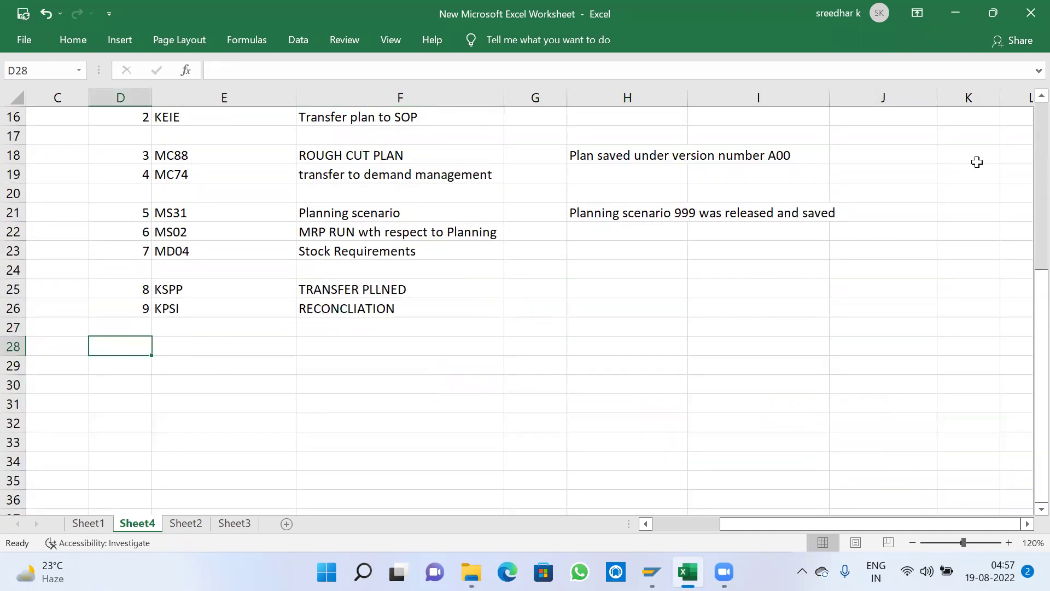
Step: Select the KPSI reconciliation step row, then return to an SAP plan activity window
left_click(1042, 96)
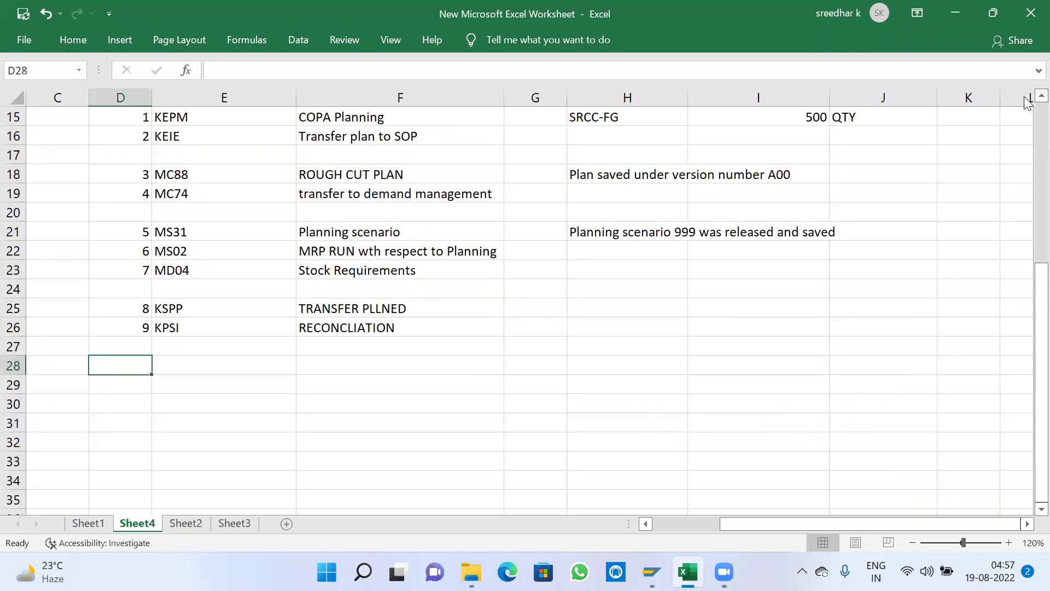
left_click(1042, 96)
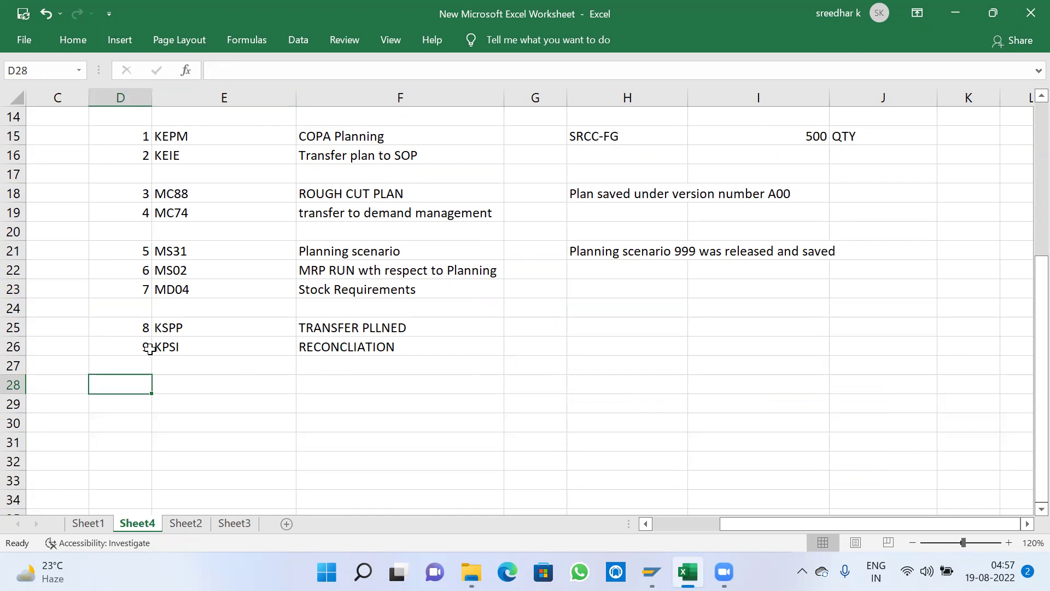
left_click_drag(141, 346, 500, 350)
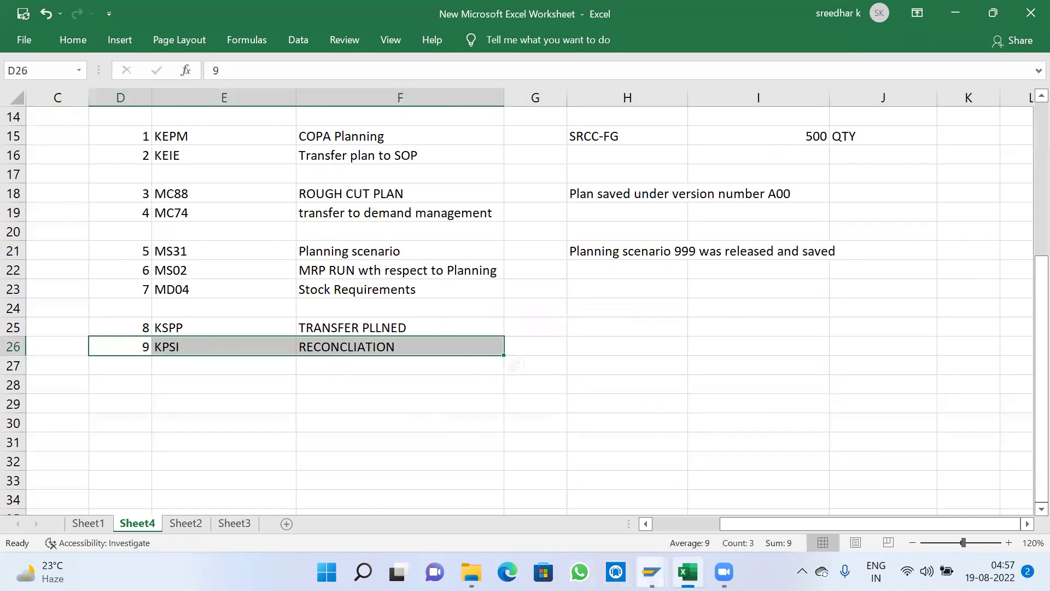
left_click(652, 571)
left_click(286, 482)
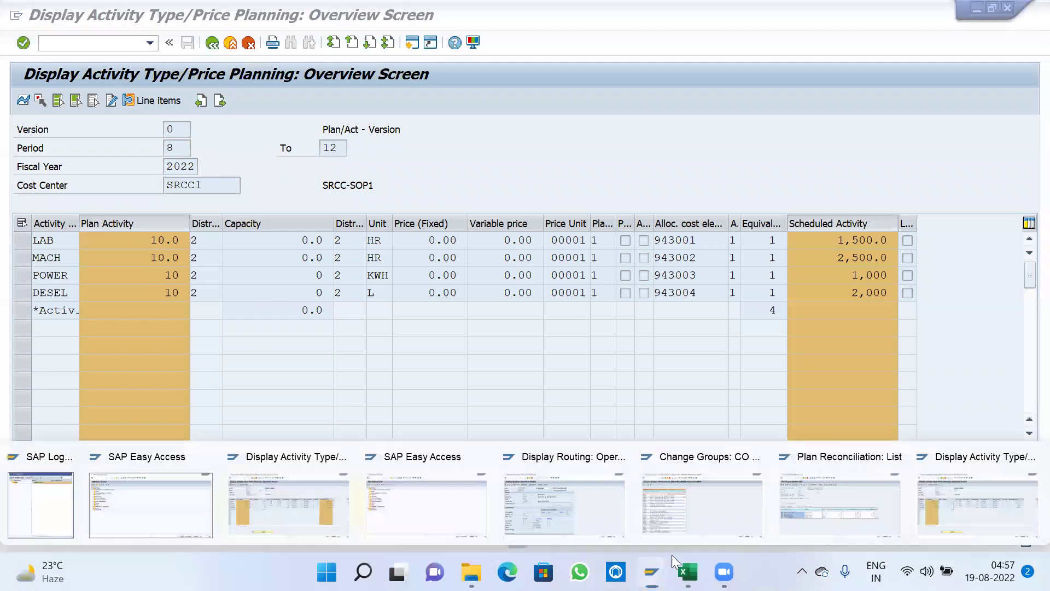
Step: Bring forward the other KP27 window showing SRCC1 plan activity 1,500, 2,500, 1,000, 2,000
left_click(985, 499)
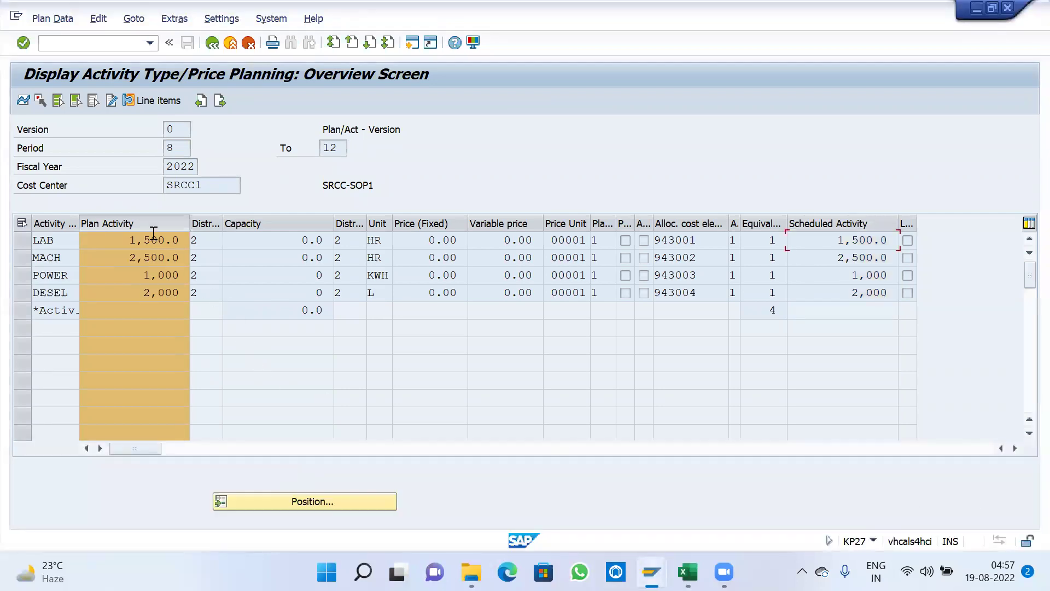